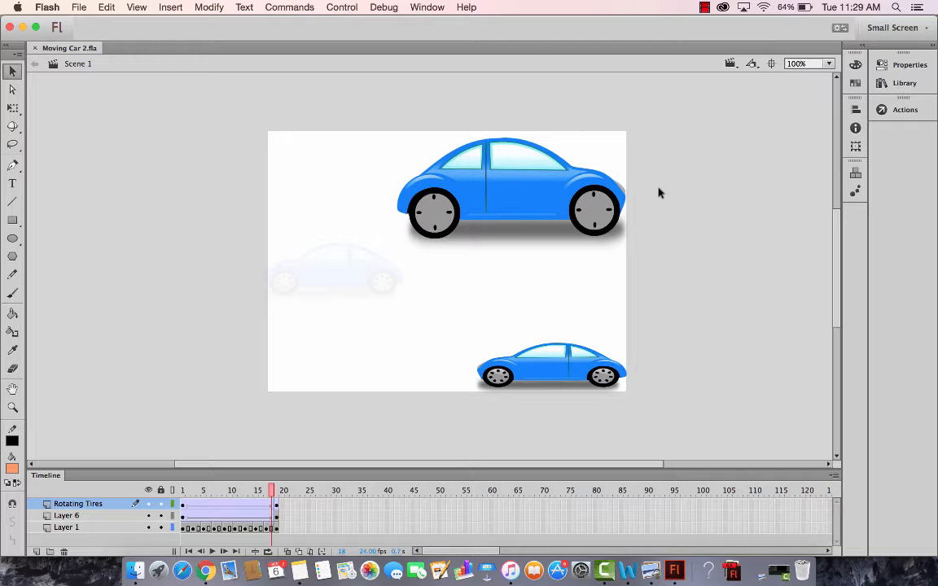
Preview the Moving Car 2 movie and examine how each car's layer is animated across the frames.
{"action": "key", "text": "super+Return"}
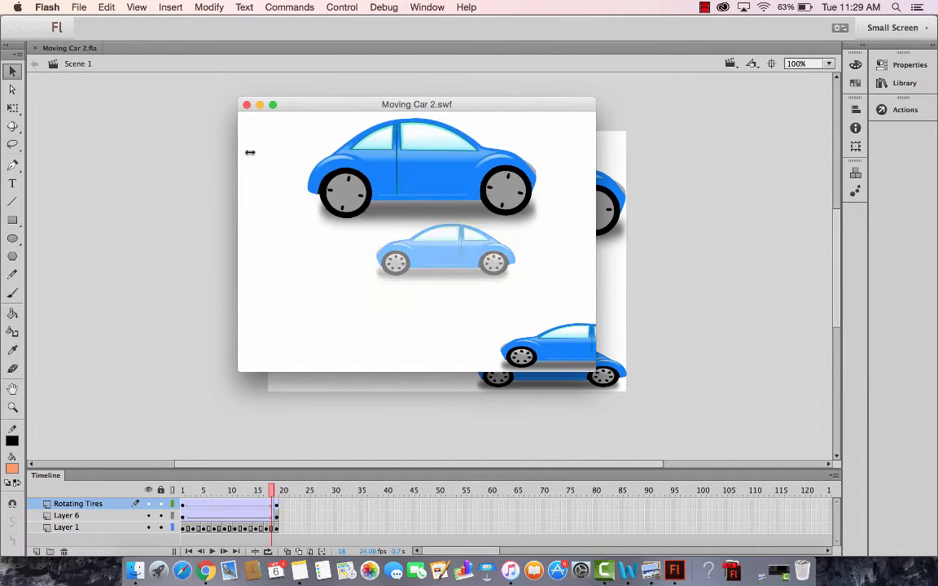
{"action": "left_click", "coordinate": [246, 106]}
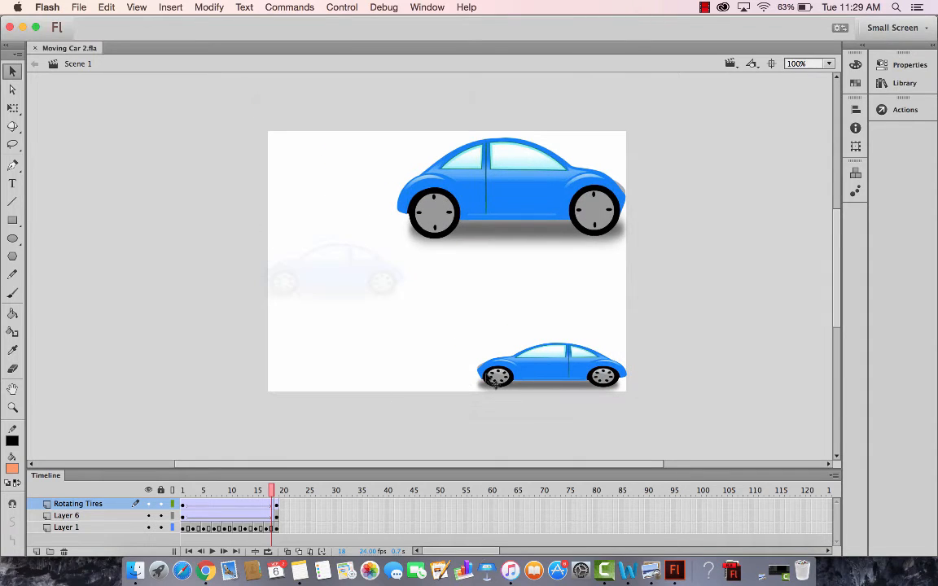
{"action": "left_click", "coordinate": [525, 381]}
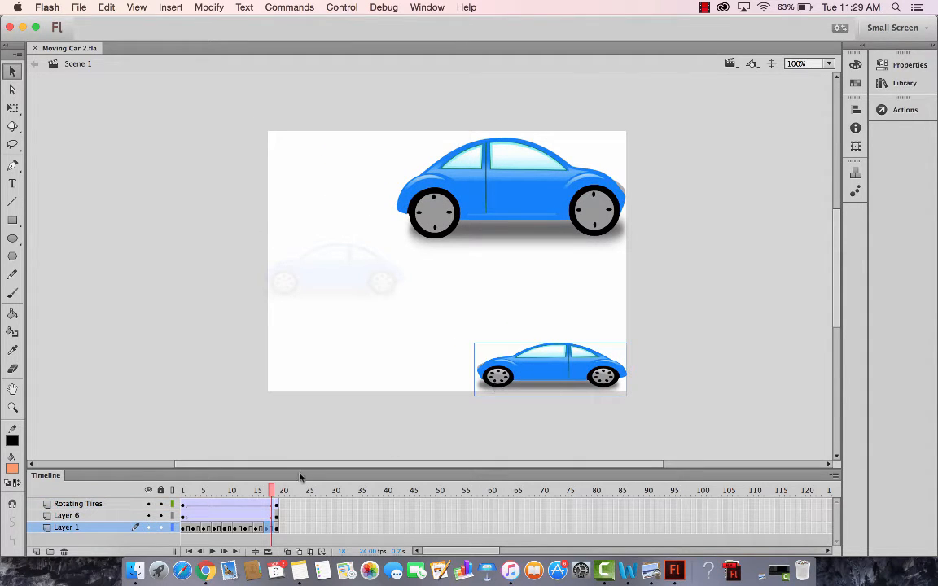
{"action": "left_click", "coordinate": [186, 529]}
{"action": "mouse_move", "coordinate": [183, 492]}
{"action": "left_mouse_down"}
{"action": "mouse_move", "coordinate": [282, 506]}
{"action": "mouse_move", "coordinate": [174, 505]}
{"action": "left_mouse_up"}
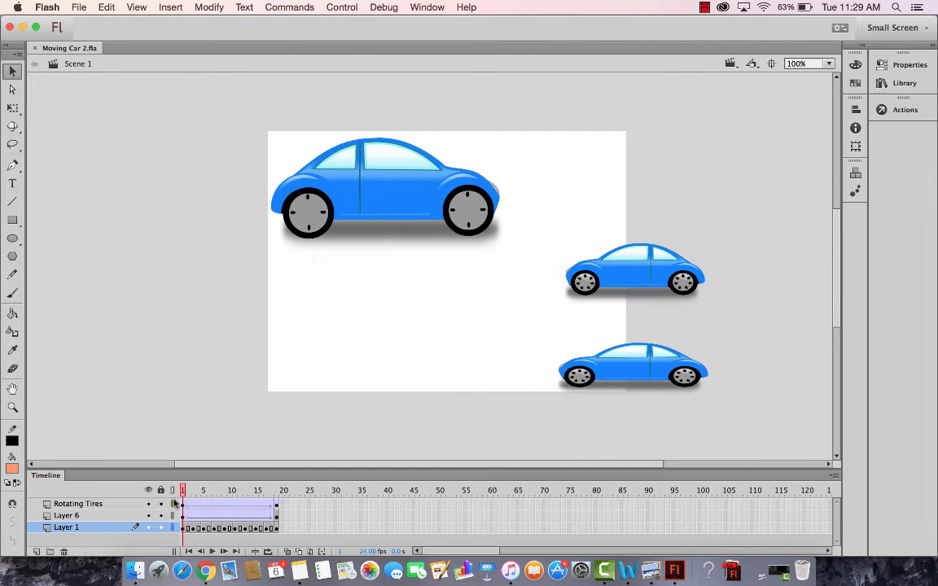
{"action": "left_click", "coordinate": [606, 303]}
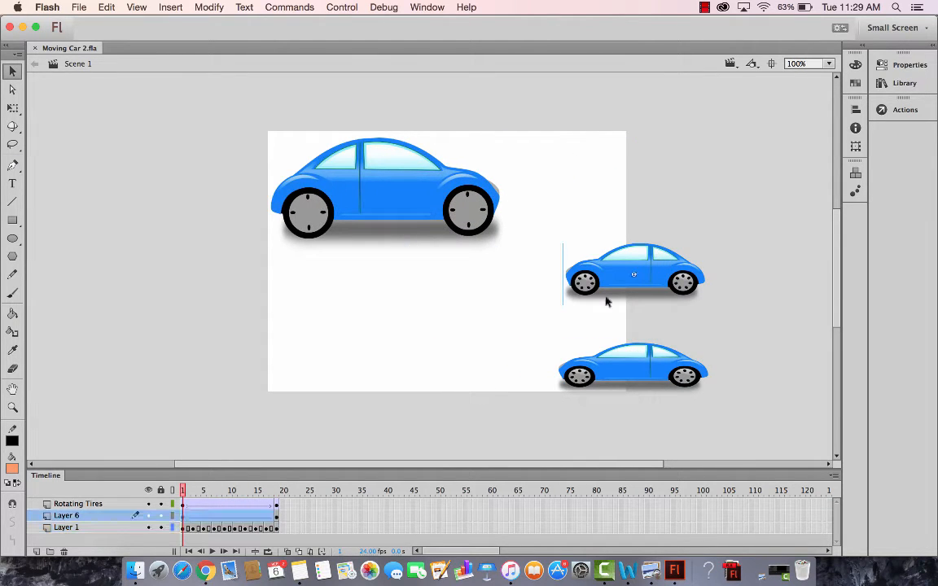
{"action": "mouse_move", "coordinate": [186, 491]}
{"action": "left_mouse_down"}
{"action": "mouse_move", "coordinate": [275, 498]}
{"action": "mouse_move", "coordinate": [149, 489]}
{"action": "mouse_move", "coordinate": [279, 492]}
{"action": "mouse_move", "coordinate": [183, 491]}
{"action": "left_mouse_up"}
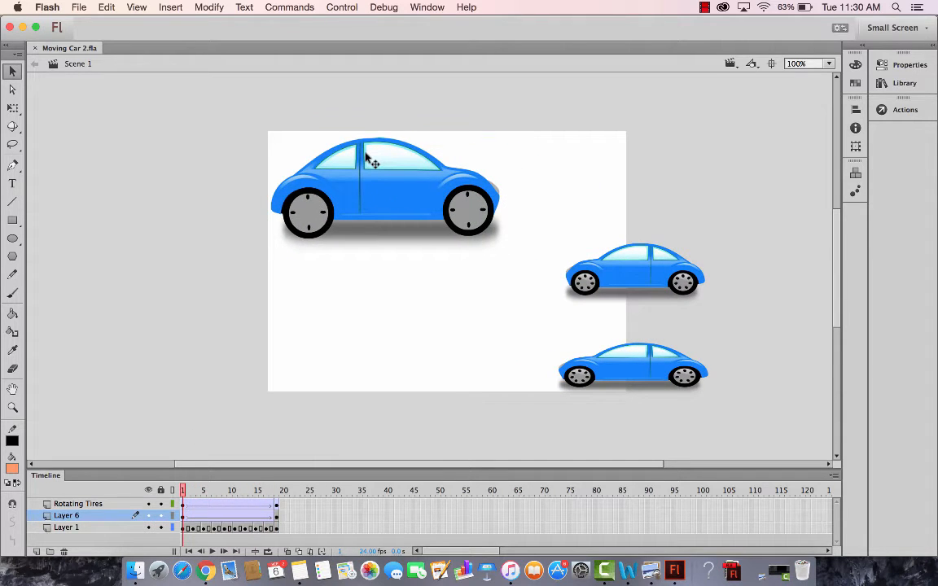
{"action": "left_click", "coordinate": [368, 159]}
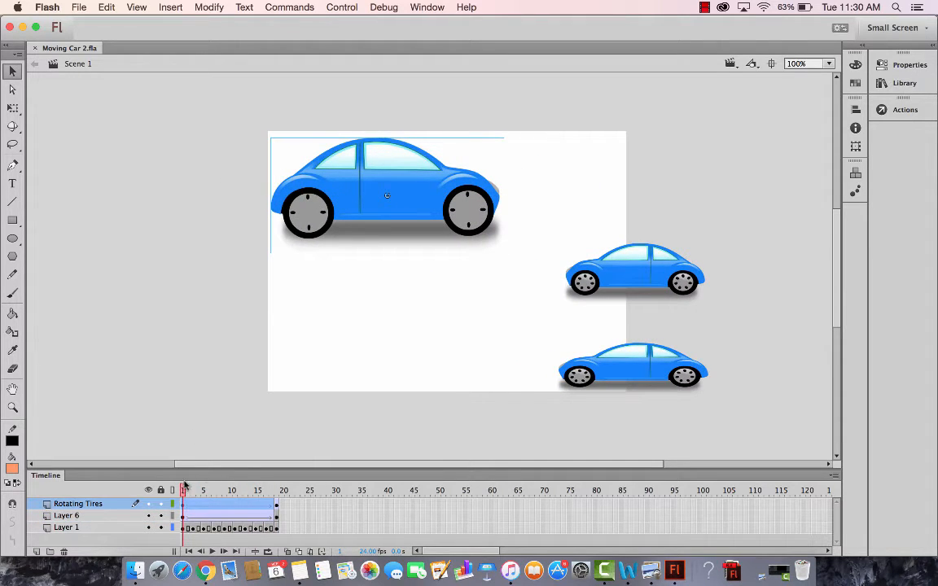
{"action": "left_click_drag", "start_coordinate": [184, 492], "coordinate": [210, 489]}
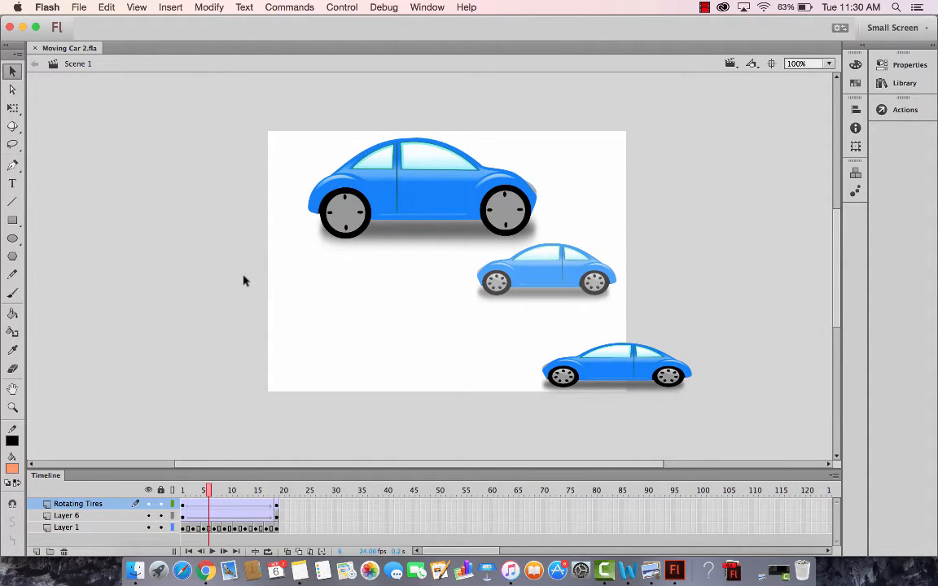
{"action": "key", "text": "super+Return"}
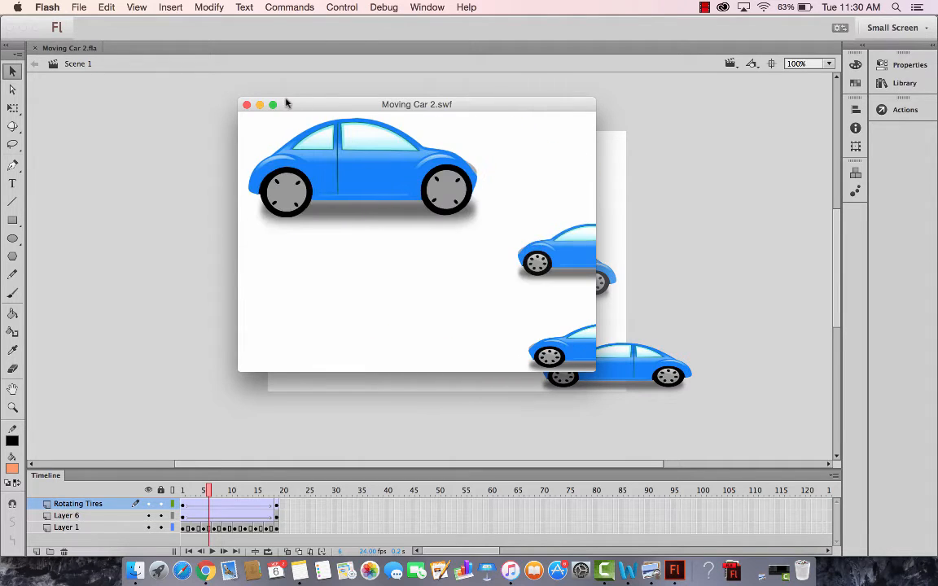
{"action": "left_click", "coordinate": [247, 105]}
Create a new ActionScript 3.0 document of 550 × 400 px at 24 fps with a white background.
{"action": "left_click", "coordinate": [79, 7]}
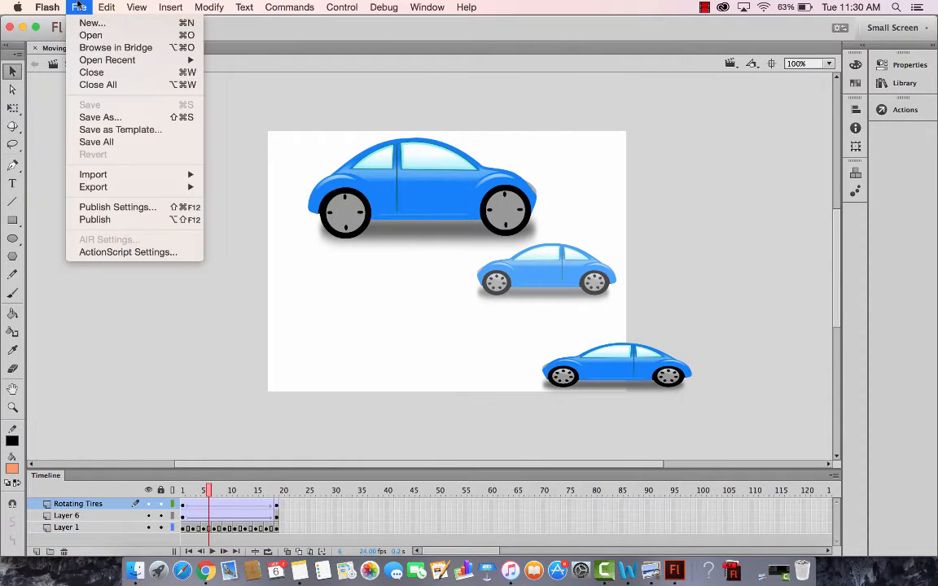
{"action": "left_click", "coordinate": [92, 23]}
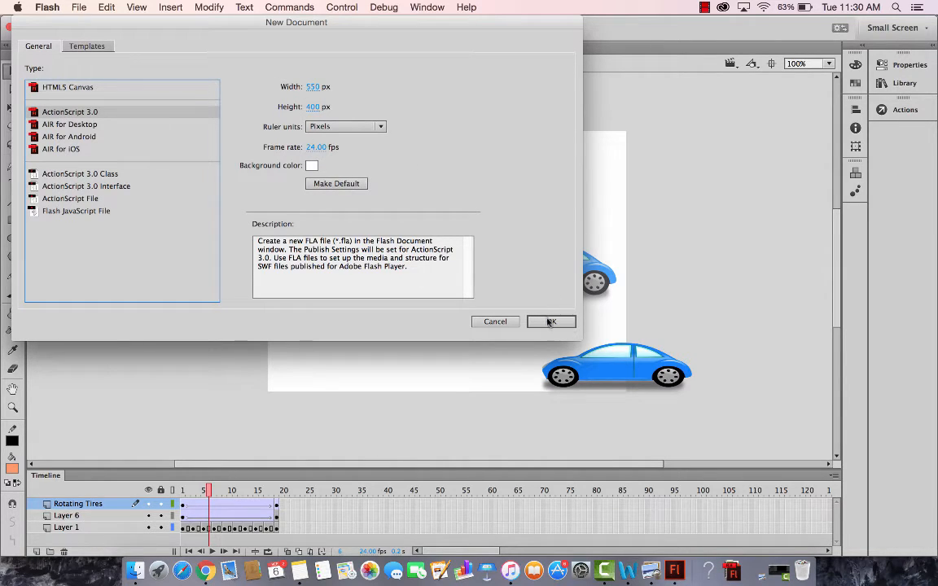
{"action": "left_click", "coordinate": [312, 165]}
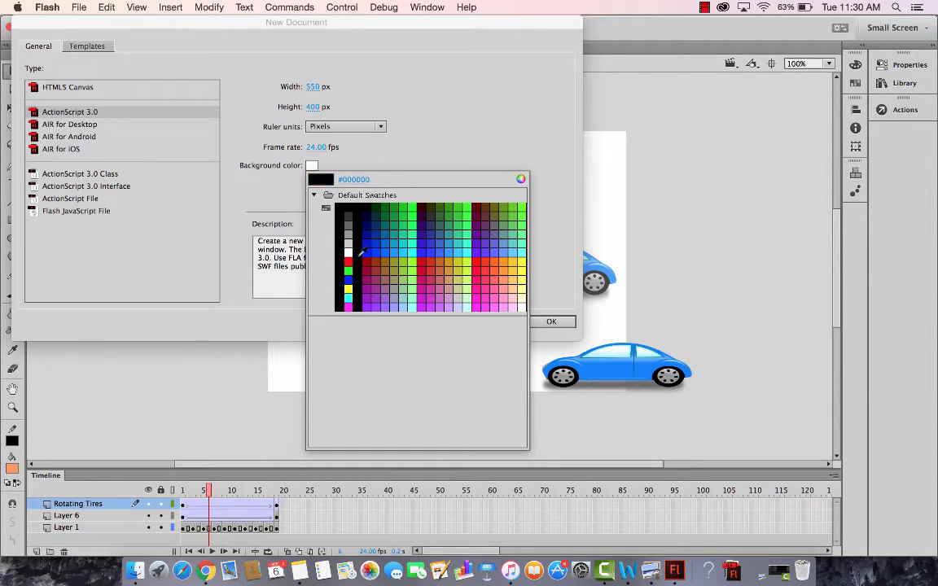
{"action": "left_click", "coordinate": [346, 254]}
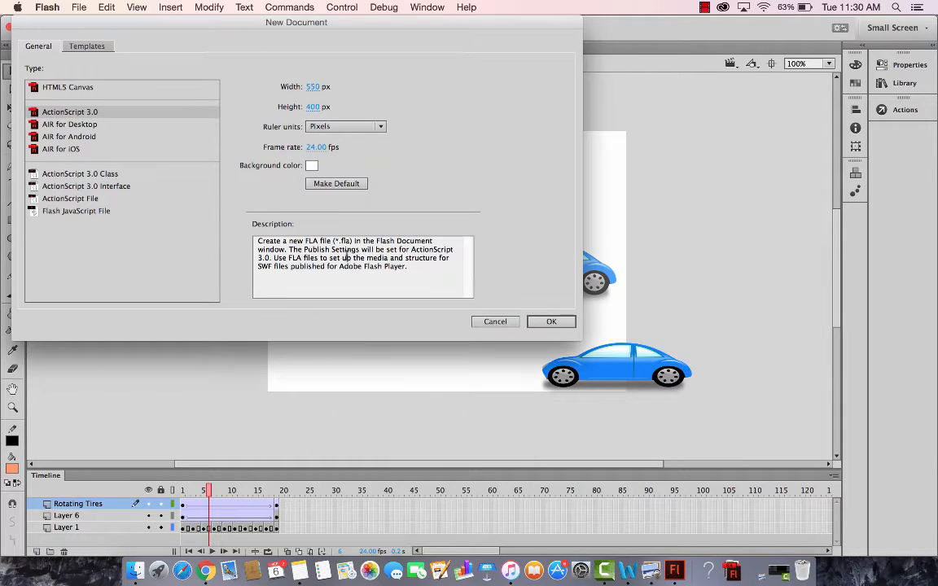
{"action": "left_click", "coordinate": [530, 323]}
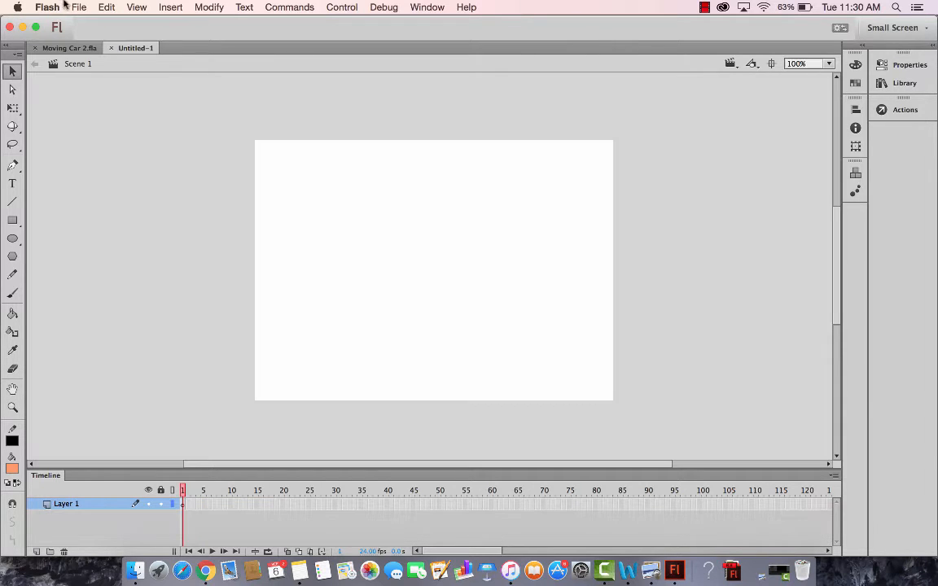
Import car.png from the cliparts folder into the document's library.
{"action": "left_click", "coordinate": [79, 7]}
{"action": "mouse_move", "coordinate": [149, 174]}
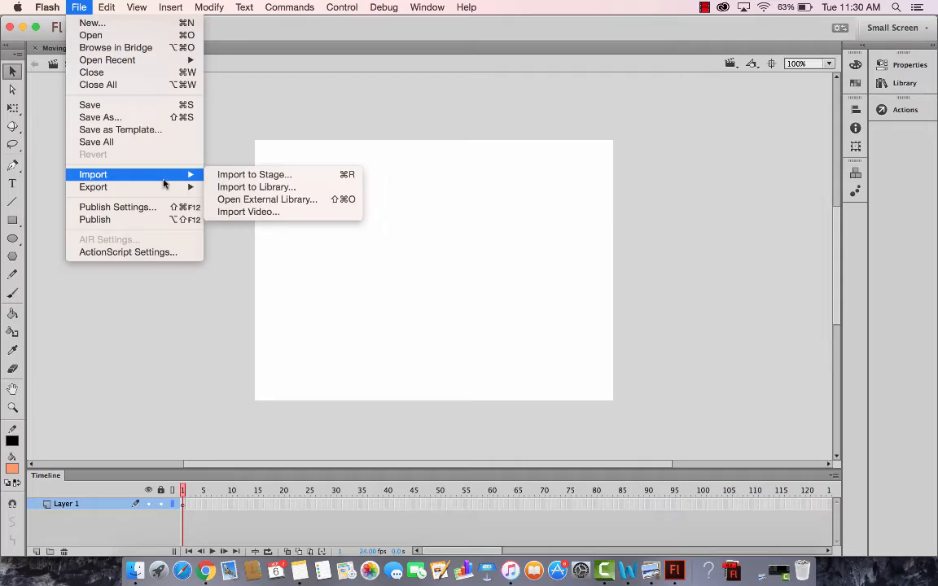
{"action": "left_click", "coordinate": [230, 188]}
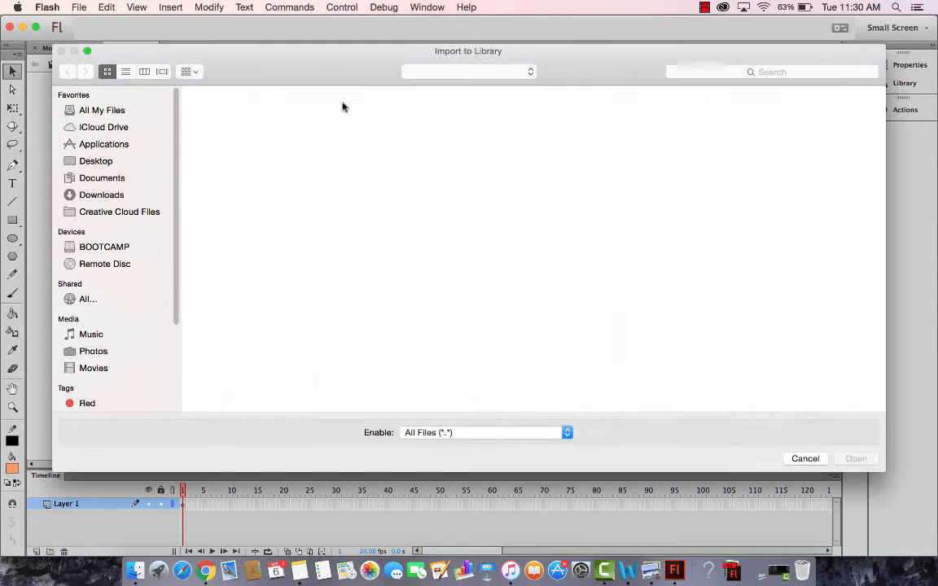
{"action": "left_click_drag", "start_coordinate": [463, 226], "coordinate": [484, 109]}
{"action": "left_click", "coordinate": [483, 111]}
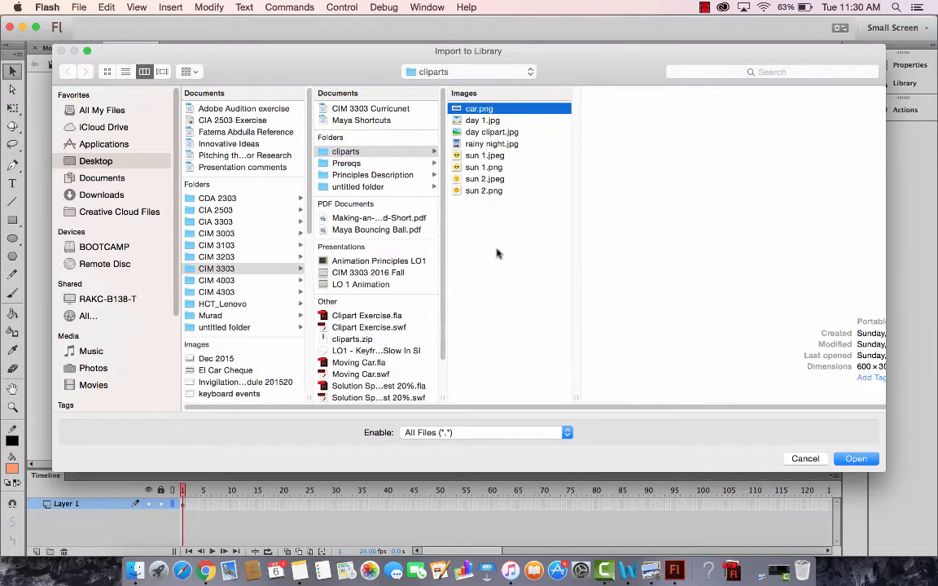
{"action": "left_click", "coordinate": [499, 253]}
{"action": "left_click", "coordinate": [492, 111]}
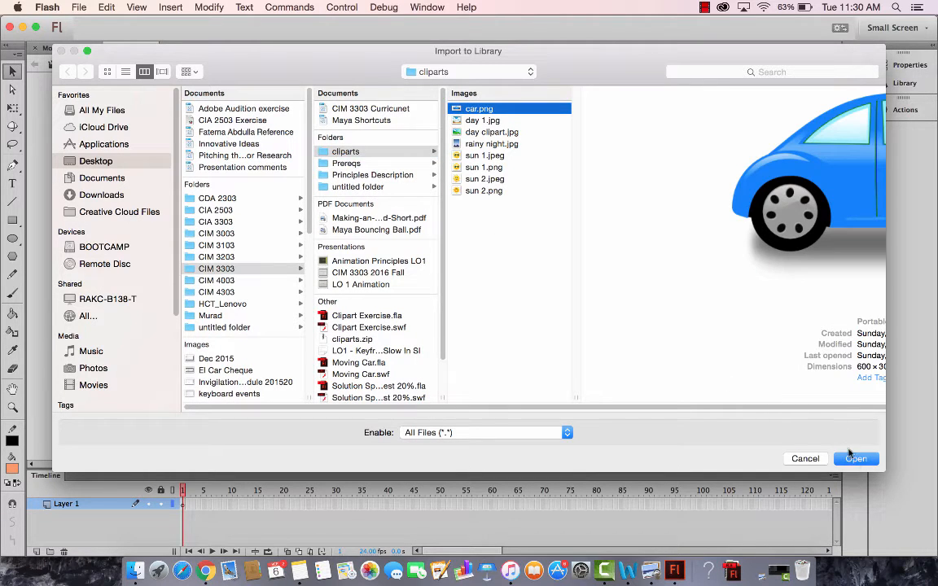
{"action": "left_click", "coordinate": [855, 459]}
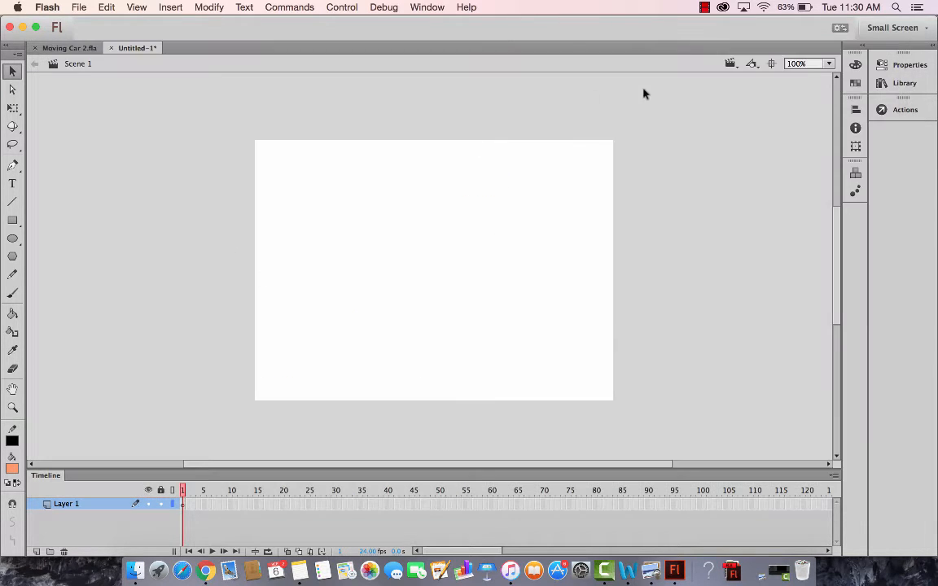
Place the car.png image from the library on the stage in frame 1 of Layer 1.
{"action": "left_click", "coordinate": [909, 84]}
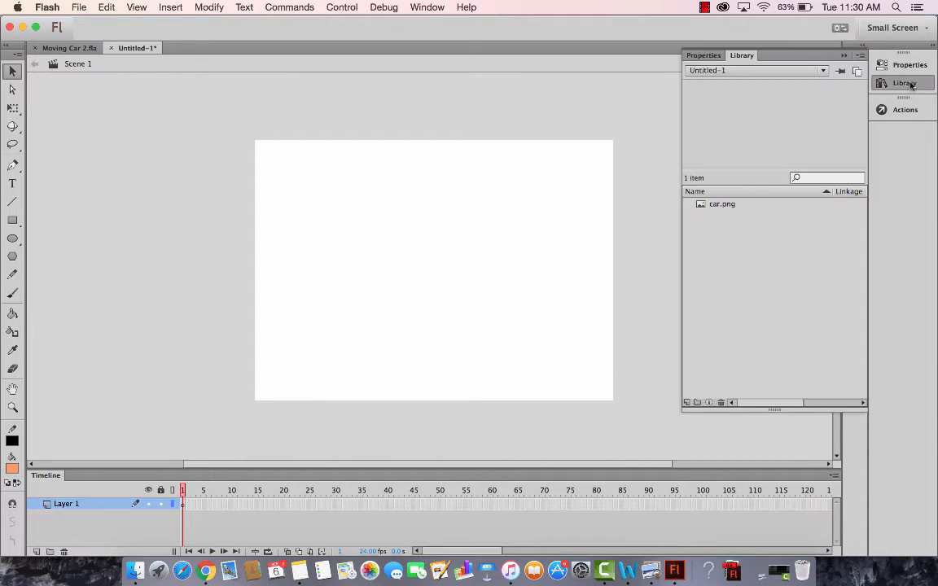
{"action": "left_click", "coordinate": [706, 204]}
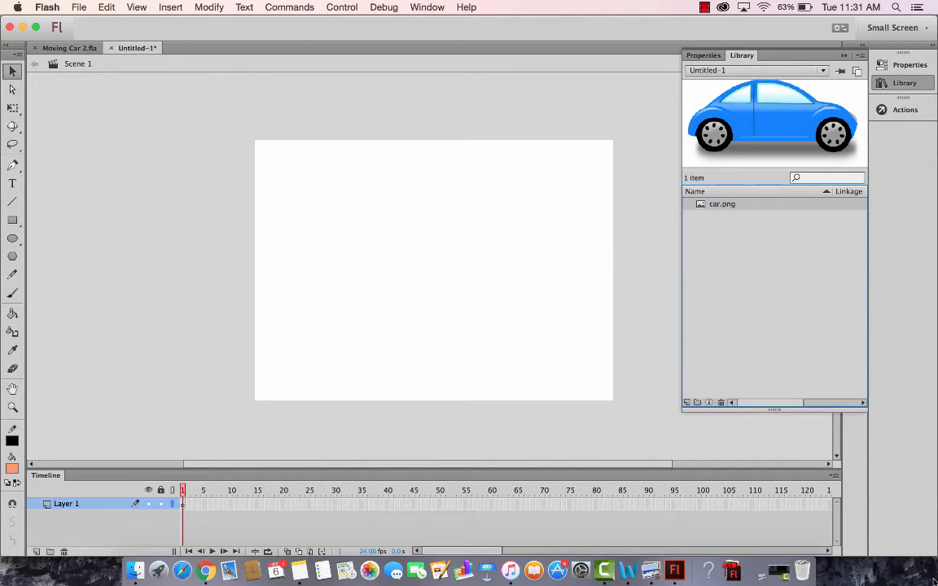
{"action": "left_click", "coordinate": [183, 507]}
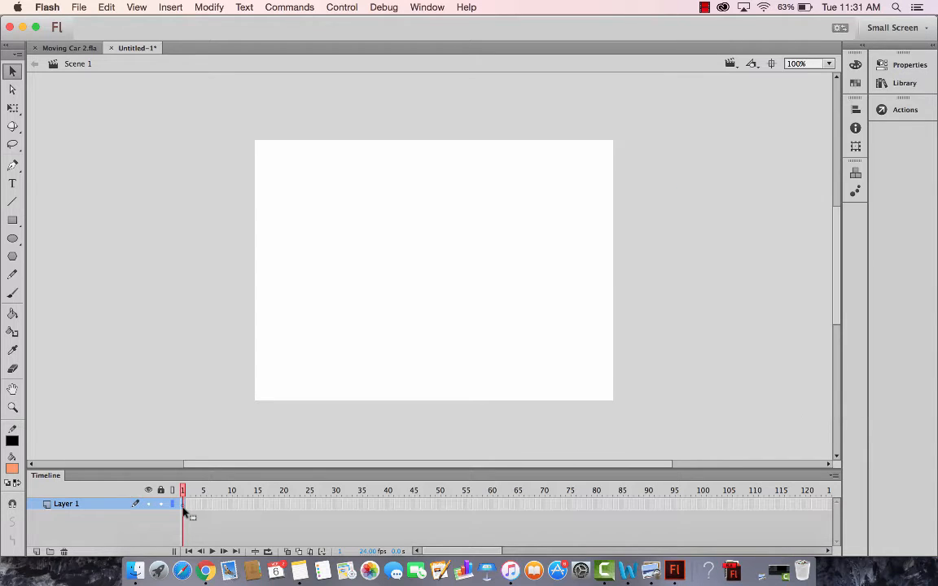
{"action": "left_click", "coordinate": [902, 83]}
{"action": "left_click_drag", "start_coordinate": [718, 206], "coordinate": [404, 268]}
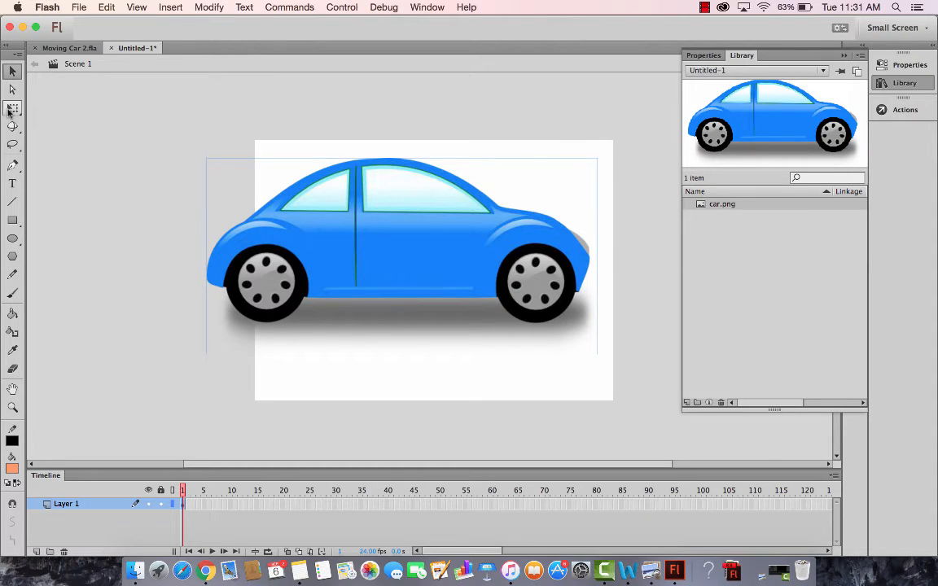
Move the car towards the upper part of the stage and shrink it with Free Transform to fit inside the stage.
{"action": "left_click", "coordinate": [293, 237]}
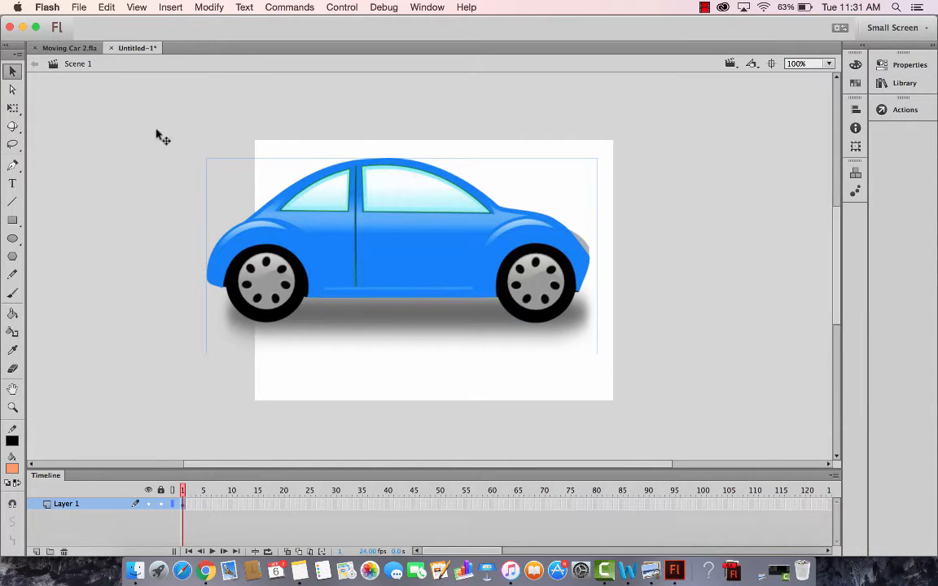
{"action": "left_click_drag", "start_coordinate": [361, 223], "coordinate": [398, 226]}
{"action": "left_click_drag", "start_coordinate": [338, 225], "coordinate": [391, 245]}
{"action": "left_click_drag", "start_coordinate": [458, 247], "coordinate": [469, 265]}
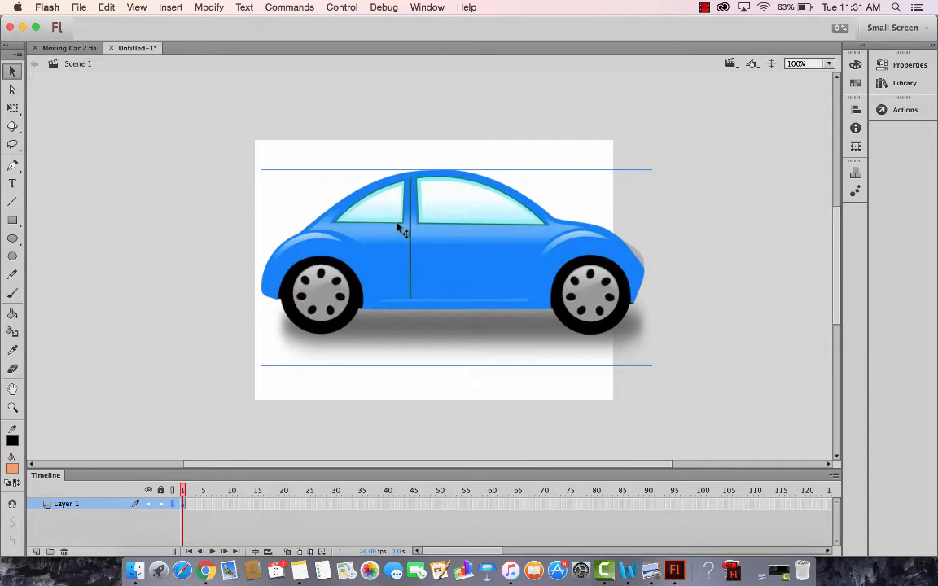
{"action": "left_click_drag", "start_coordinate": [399, 228], "coordinate": [350, 181]}
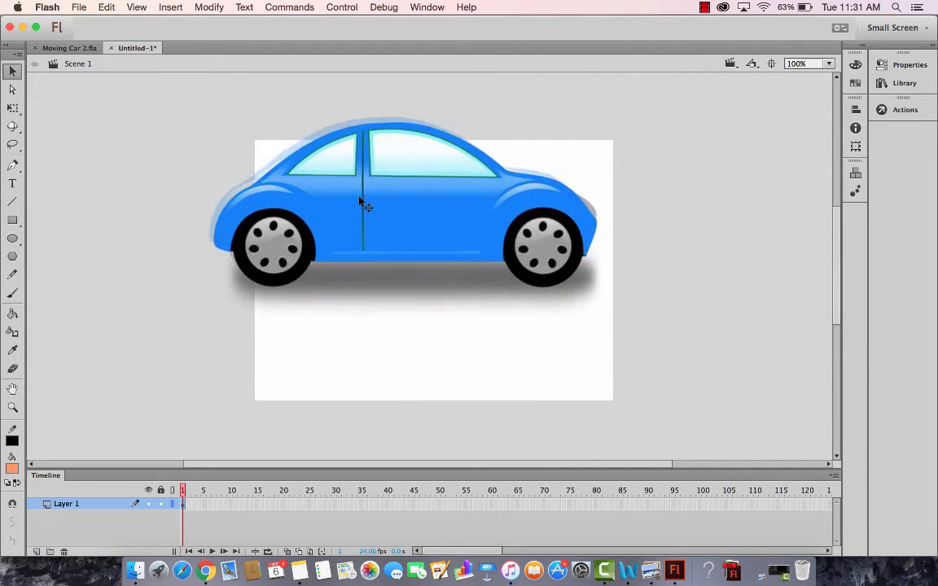
{"action": "left_click", "coordinate": [13, 107]}
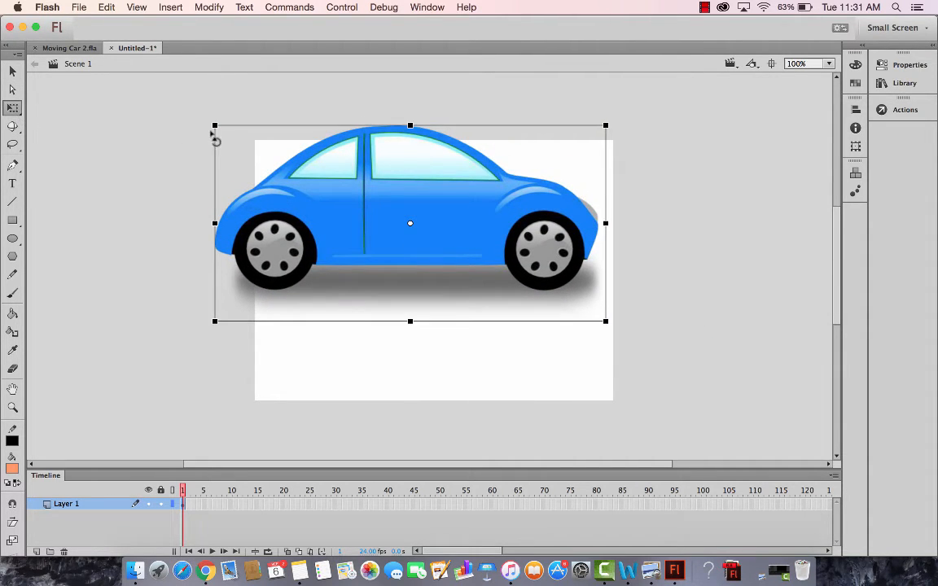
{"action": "left_click_drag", "start_coordinate": [213, 126], "coordinate": [481, 165]}
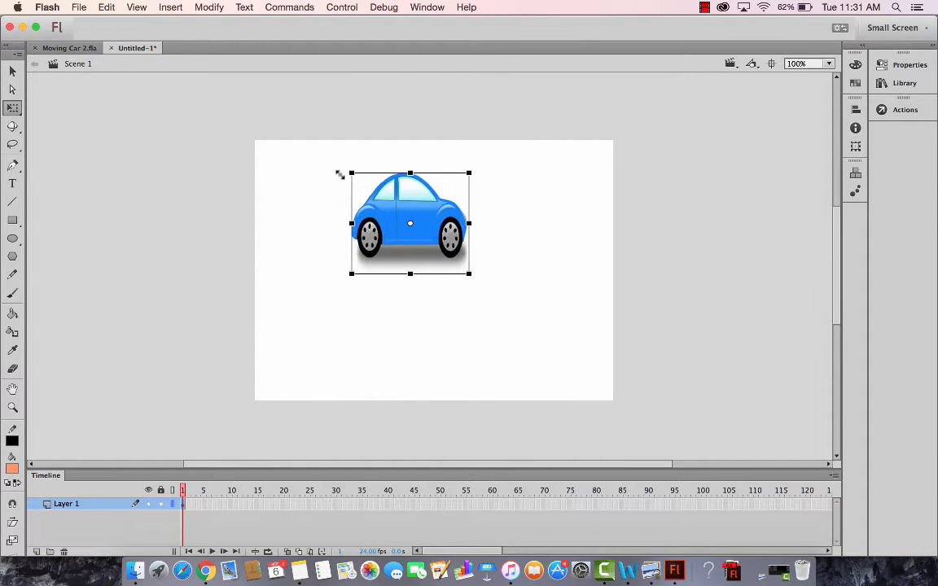
{"action": "left_click_drag", "start_coordinate": [340, 174], "coordinate": [297, 163]}
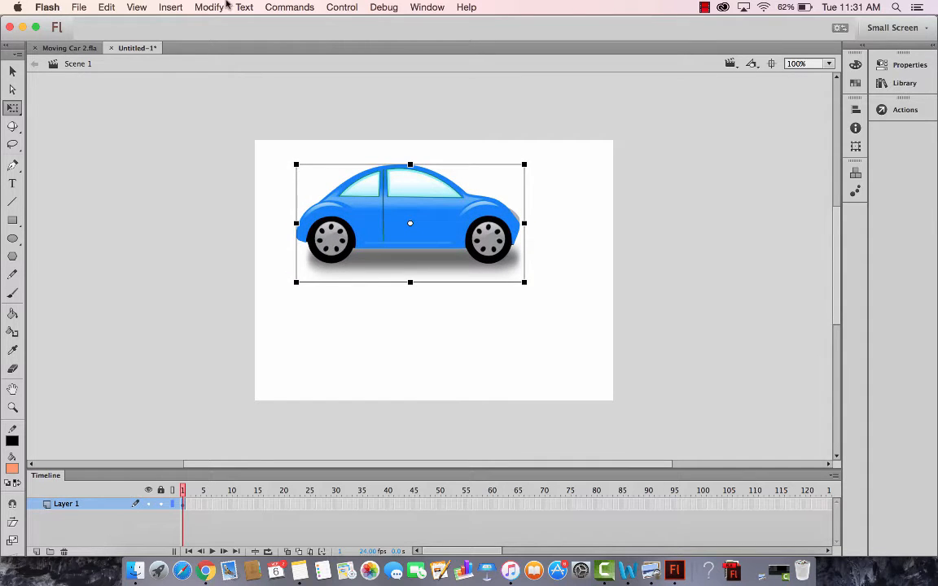
Flip the car horizontally so it faces left.
{"action": "left_click", "coordinate": [213, 8]}
{"action": "mouse_move", "coordinate": [235, 170]}
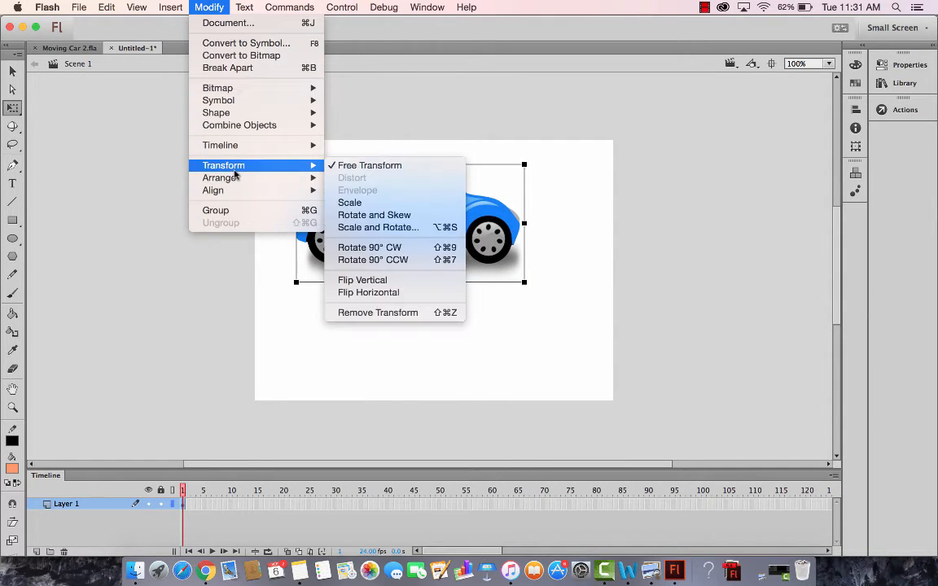
{"action": "left_click", "coordinate": [394, 293]}
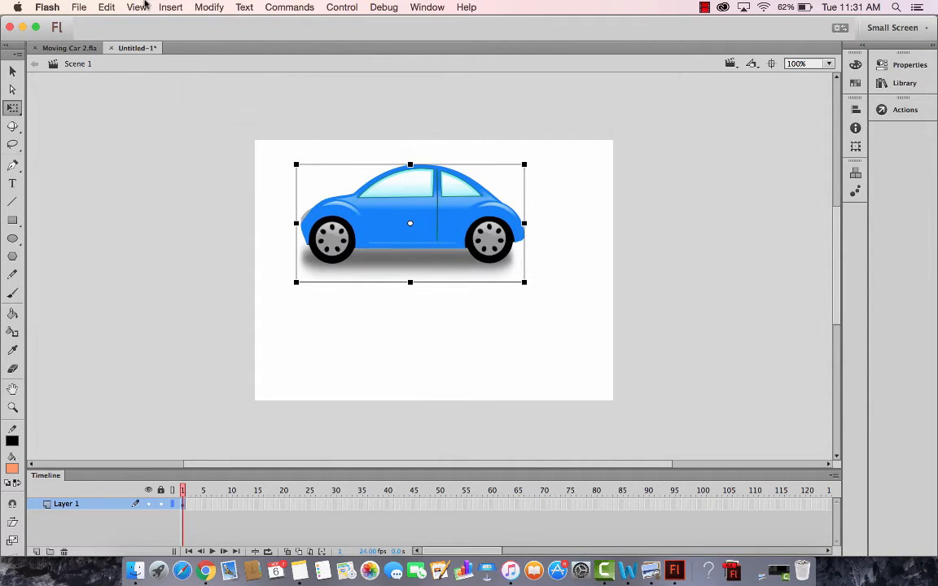
Try flipping the car vertically.
{"action": "left_click", "coordinate": [209, 8]}
{"action": "mouse_move", "coordinate": [298, 171]}
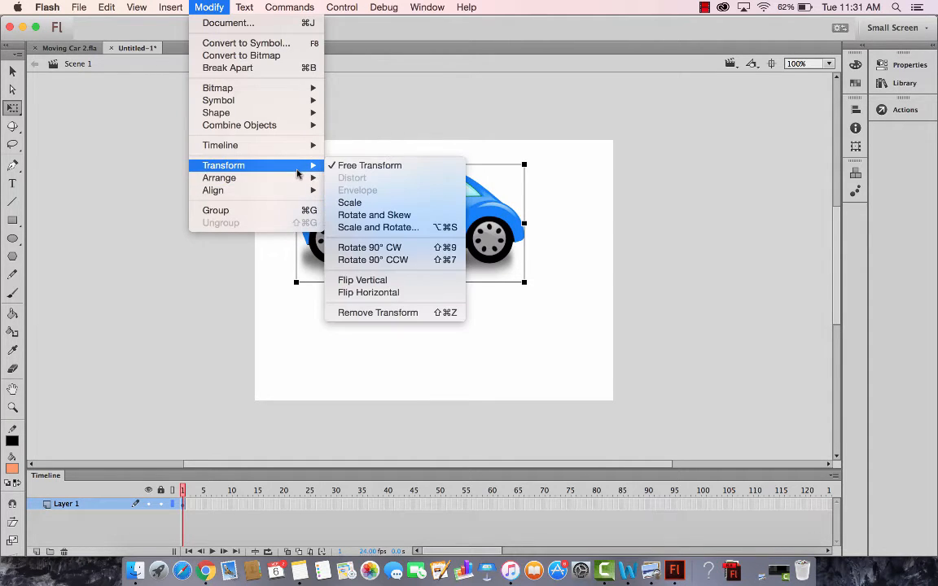
{"action": "left_click", "coordinate": [396, 281]}
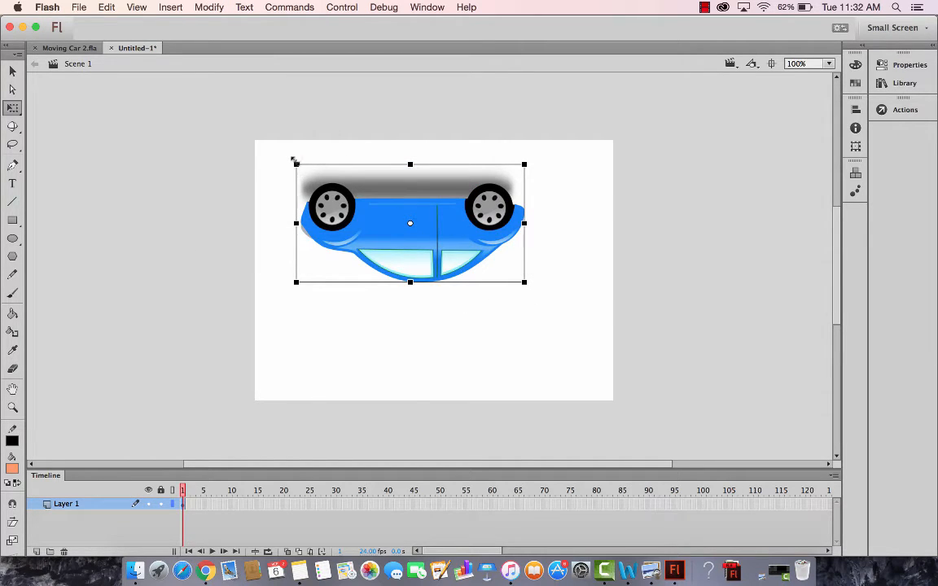
Restore the car upright and place it at a smaller size partly off the stage's lower-right corner.
{"action": "left_click_drag", "start_coordinate": [298, 163], "coordinate": [528, 374]}
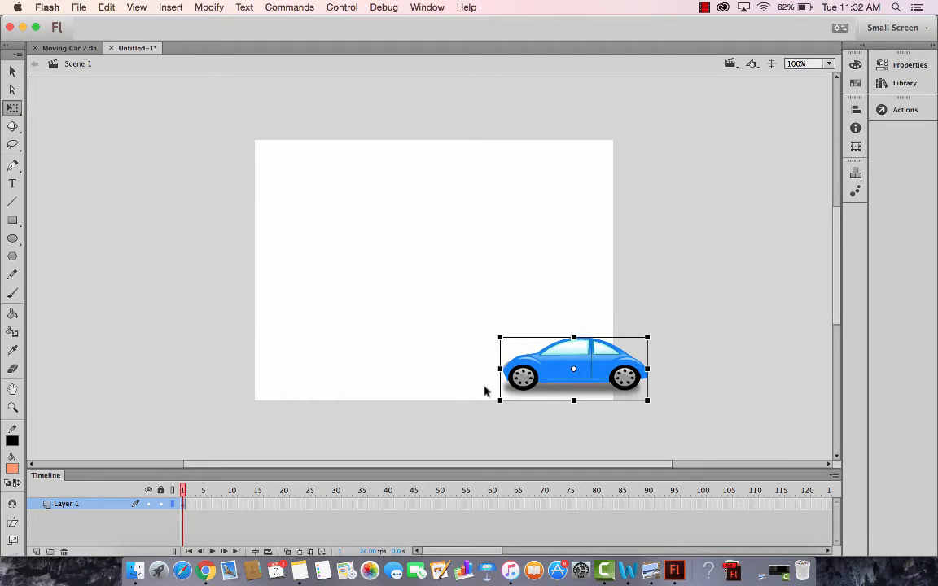
Insert a keyframe at frame 3 and move the car left until it sits just inside the stage's right edge.
{"action": "left_click", "coordinate": [193, 508]}
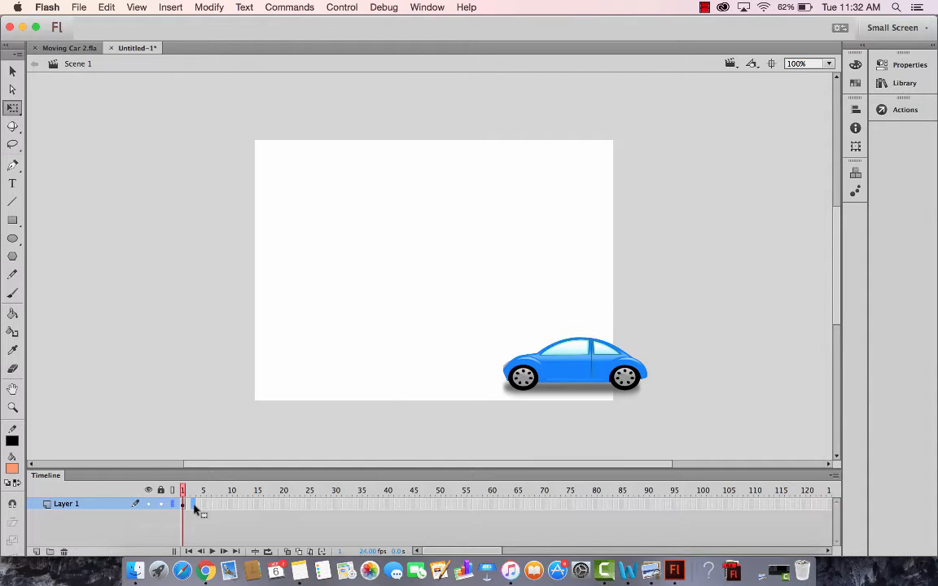
{"action": "right_click", "coordinate": [194, 508]}
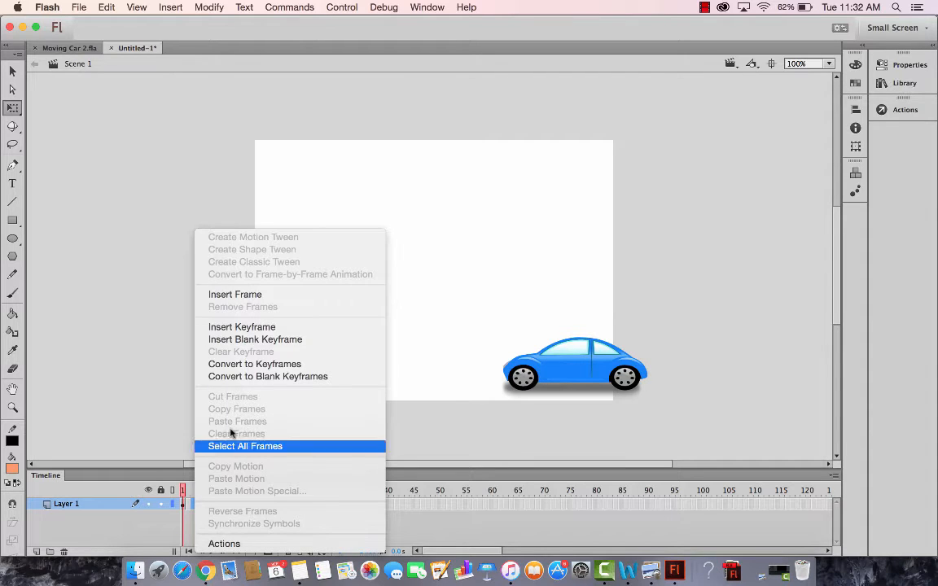
{"action": "left_click", "coordinate": [277, 327]}
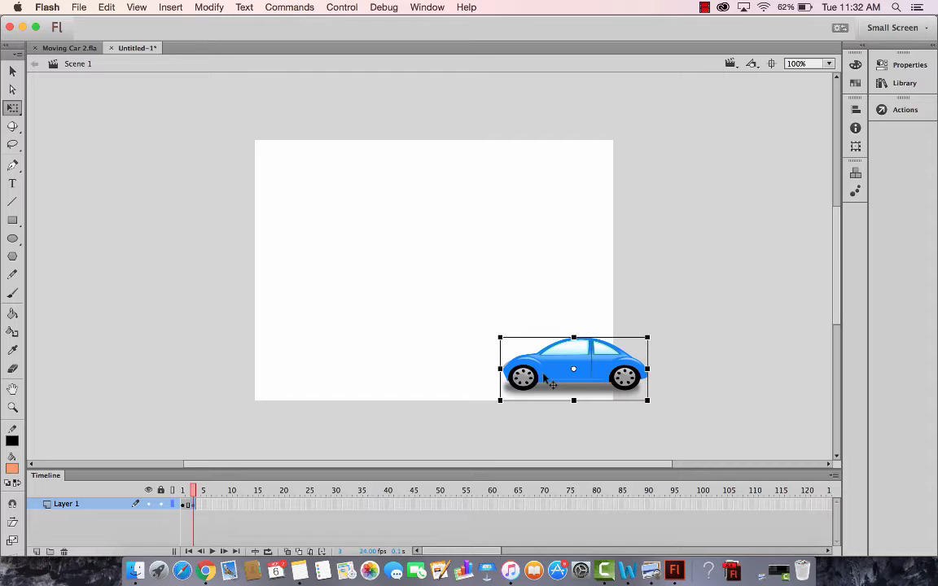
{"action": "left_click_drag", "start_coordinate": [550, 375], "coordinate": [515, 373]}
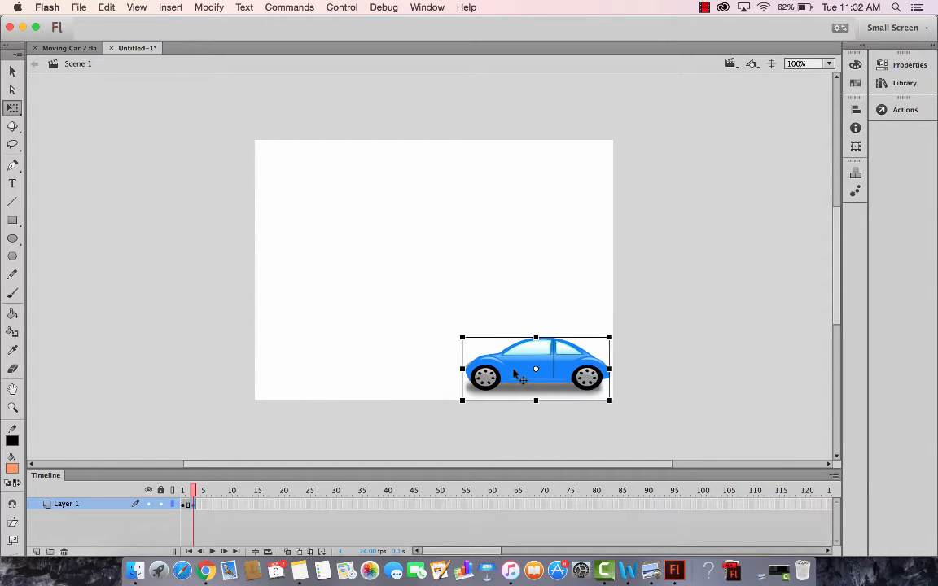
Insert a keyframe at frame 5 and nudge the car slightly left along the bottom of the stage.
{"action": "left_click", "coordinate": [204, 507]}
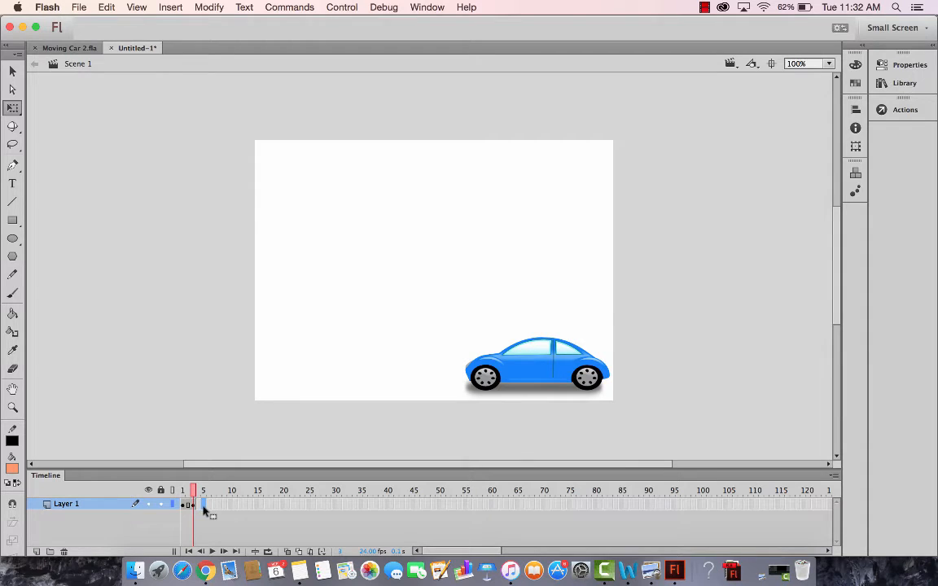
{"action": "right_click", "coordinate": [204, 507]}
{"action": "left_click", "coordinate": [295, 331]}
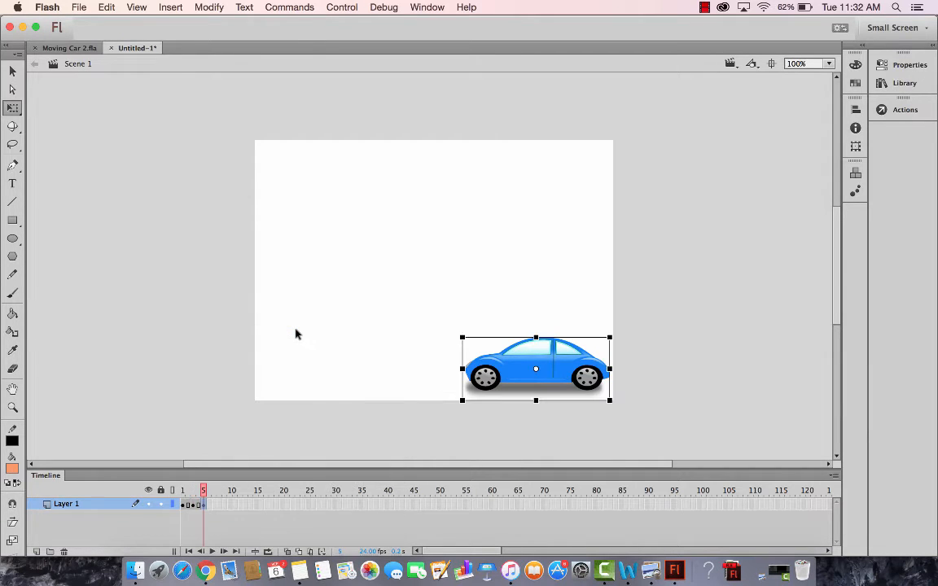
{"action": "key", "text": "Left"}
{"action": "key", "text": "Left"}
{"action": "key", "text": "Left"}
{"action": "key", "text": "Left"}
{"action": "key", "text": "Left"}
{"action": "key", "text": "Left"}
{"action": "key", "text": "Left"}
{"action": "key", "text": "Left"}
{"action": "key", "text": "Left"}
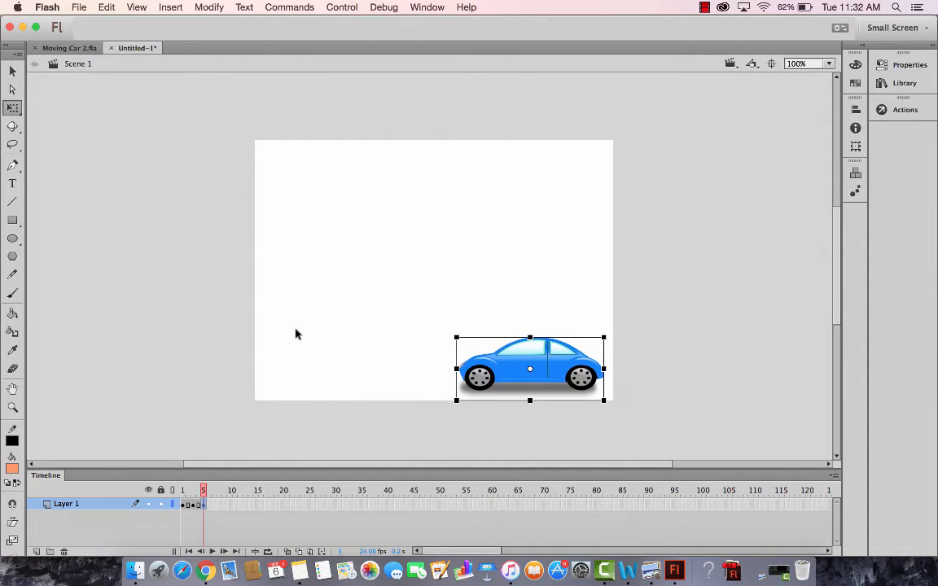
{"action": "key", "text": "Left"}
{"action": "key", "text": "Left"}
{"action": "key", "text": "Left"}
{"action": "key", "text": "Left"}
{"action": "key", "text": "Left"}
{"action": "key", "text": "Left"}
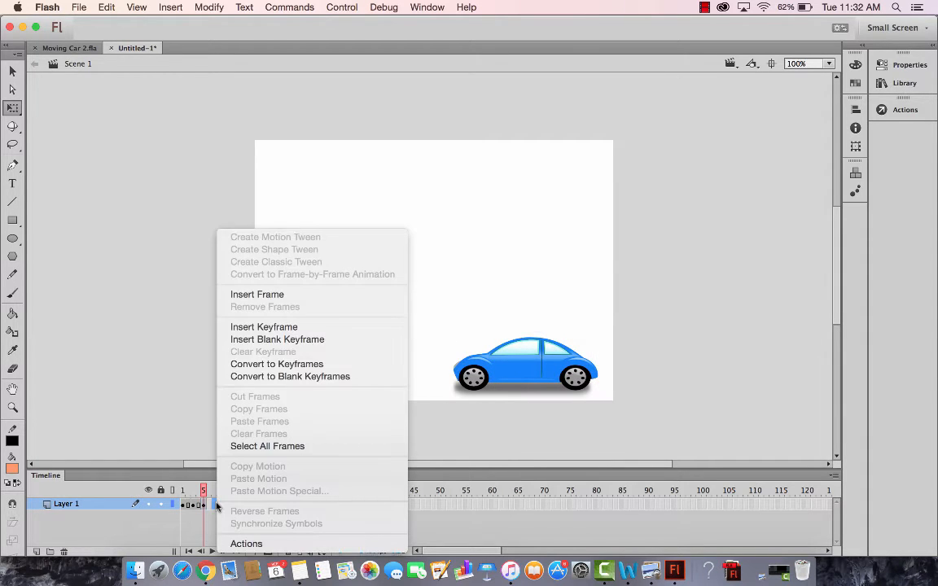
Insert keyframes at frames 7 and 9, shifting the car a short distance further left at each one.
{"action": "left_click", "coordinate": [326, 329]}
{"action": "left_click_drag", "start_coordinate": [487, 375], "coordinate": [460, 375]}
{"action": "left_click", "coordinate": [224, 504]}
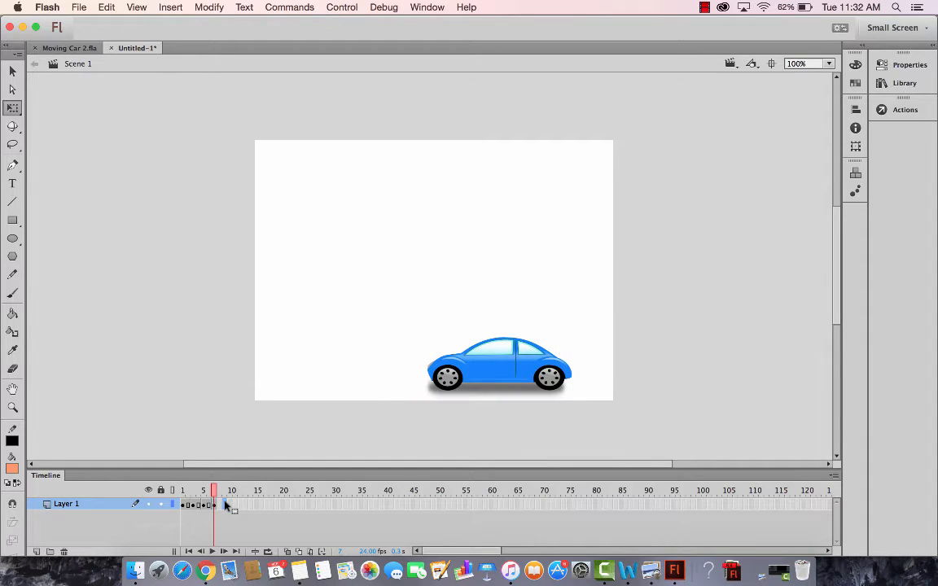
{"action": "right_click", "coordinate": [224, 504]}
{"action": "left_click", "coordinate": [314, 329]}
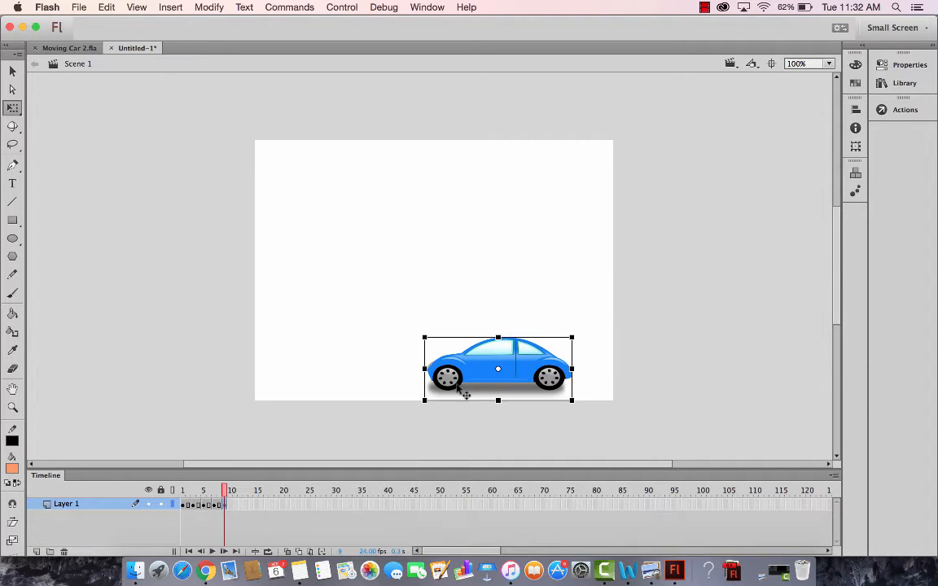
{"action": "left_click_drag", "start_coordinate": [473, 377], "coordinate": [443, 372]}
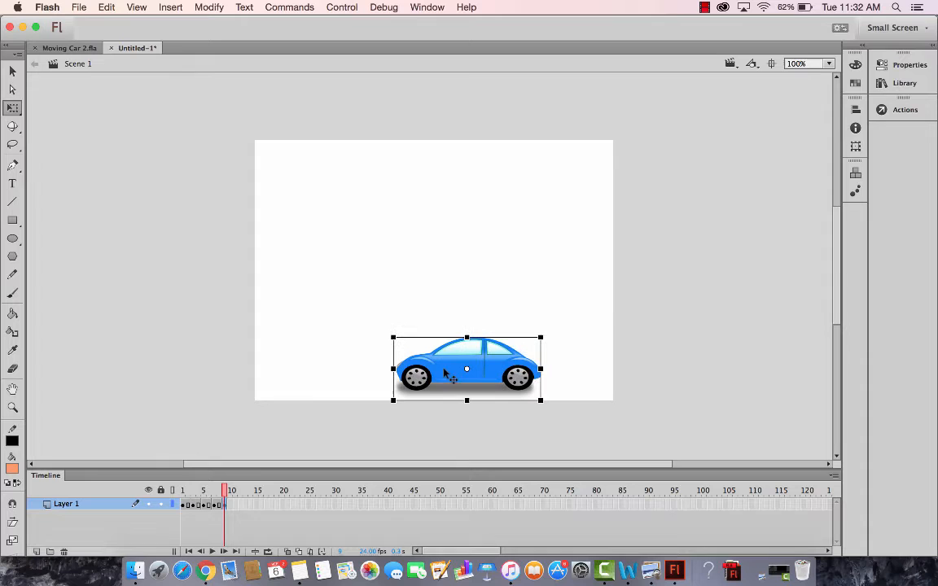
Insert keyframes at frames 11 and 13, moving the car further left at each one to just past the stage's middle.
{"action": "left_click", "coordinate": [233, 506]}
{"action": "right_click", "coordinate": [234, 507]}
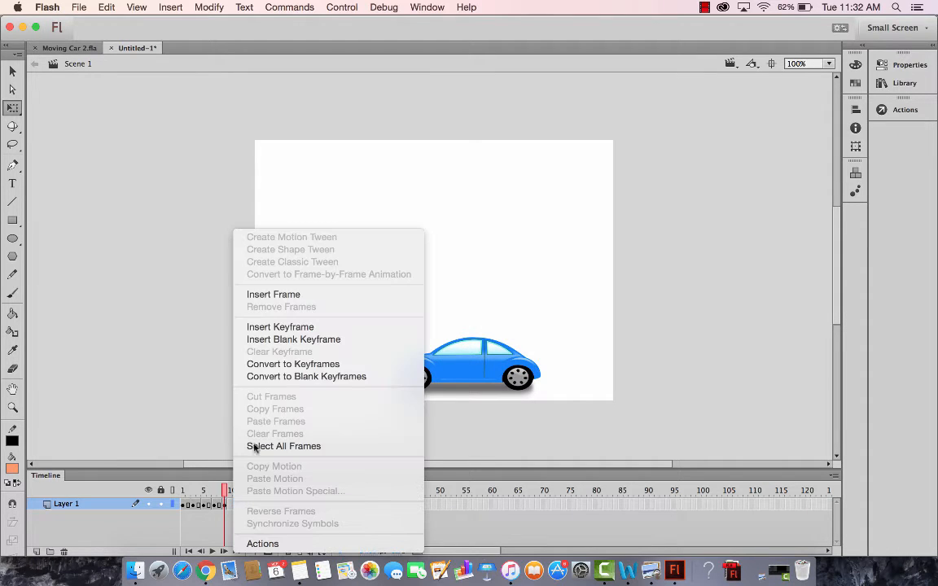
{"action": "left_click", "coordinate": [334, 327]}
{"action": "left_click_drag", "start_coordinate": [399, 330], "coordinate": [368, 330]}
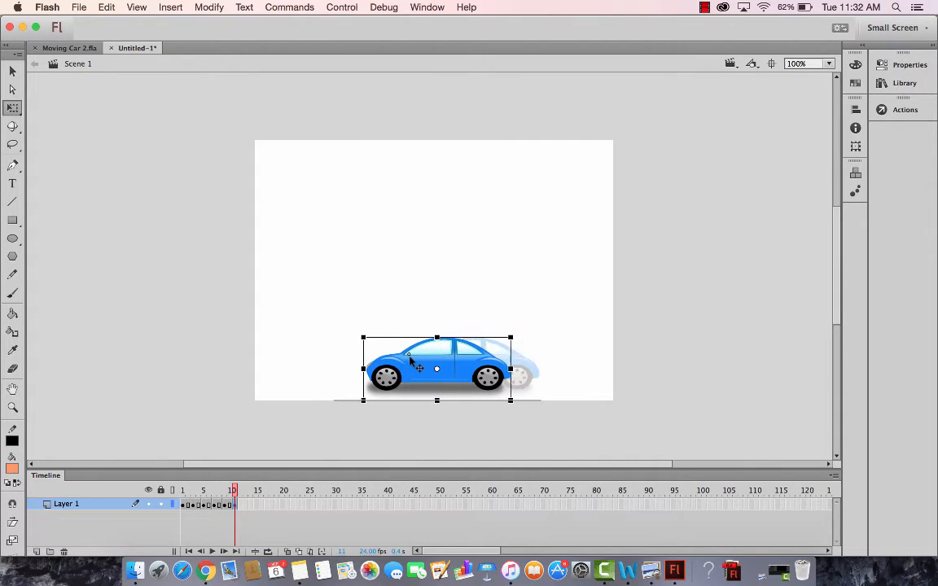
{"action": "left_click", "coordinate": [246, 507]}
{"action": "right_click", "coordinate": [246, 506]}
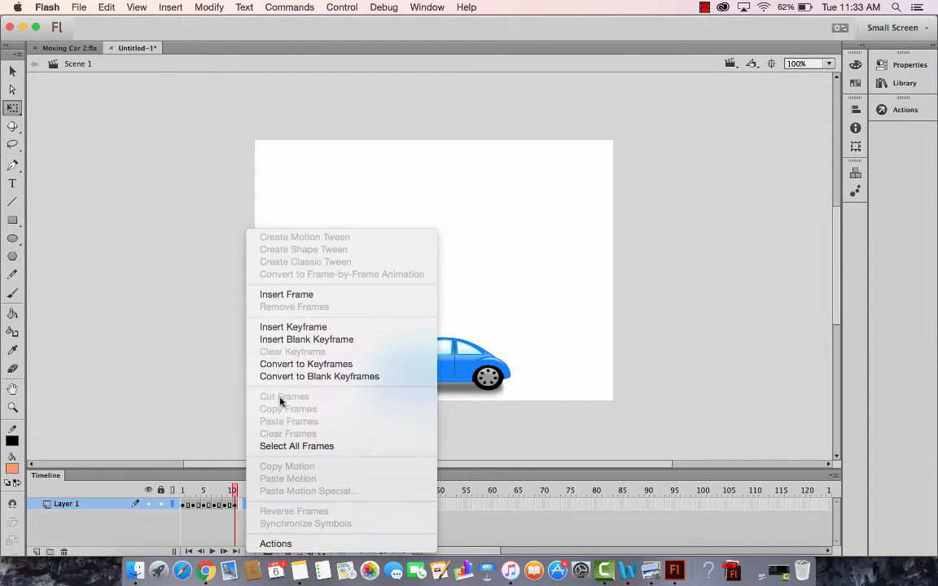
{"action": "left_click", "coordinate": [319, 327]}
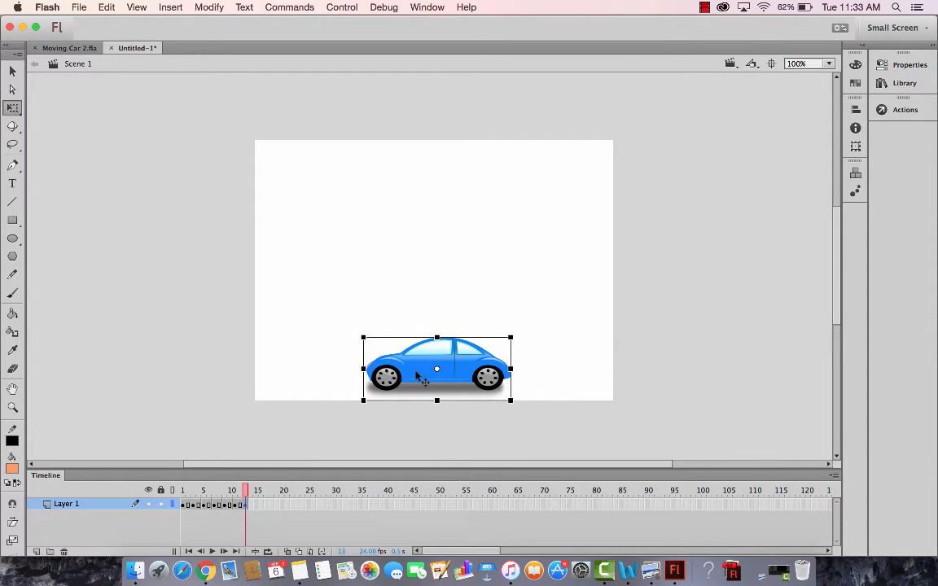
{"action": "left_click_drag", "start_coordinate": [413, 375], "coordinate": [374, 376]}
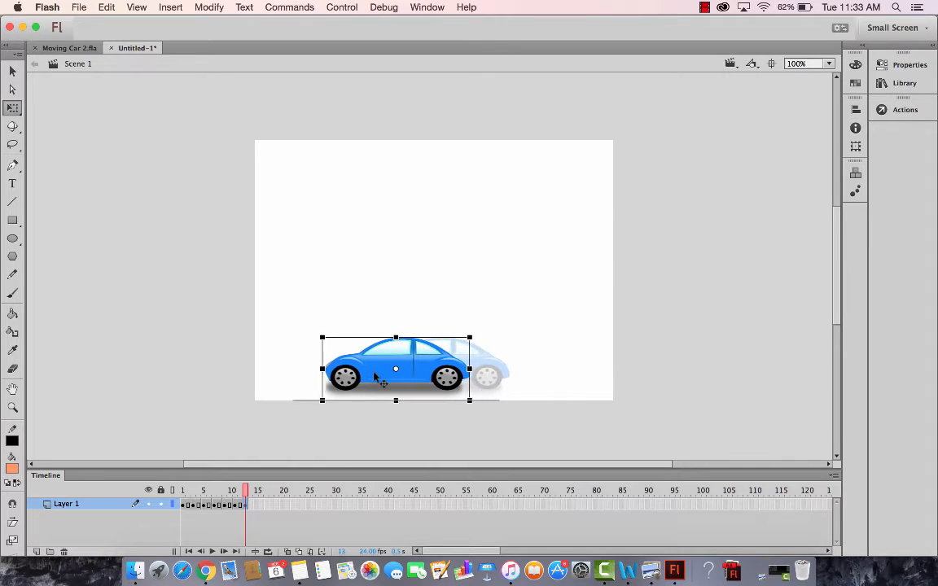
Insert a keyframe at frame 15 and move the car left to near the stage's left edge.
{"action": "left_click", "coordinate": [257, 506]}
{"action": "right_click", "coordinate": [257, 506]}
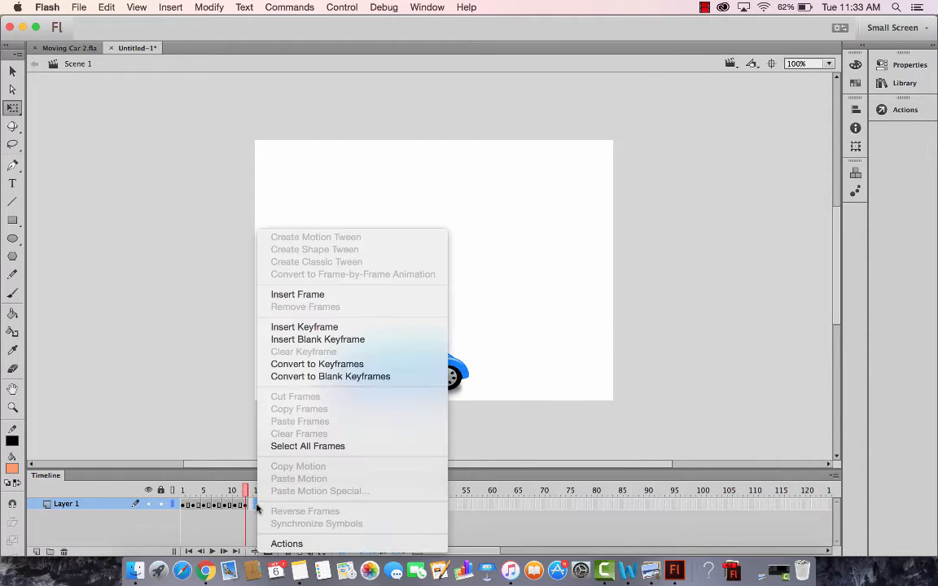
{"action": "left_click", "coordinate": [334, 325]}
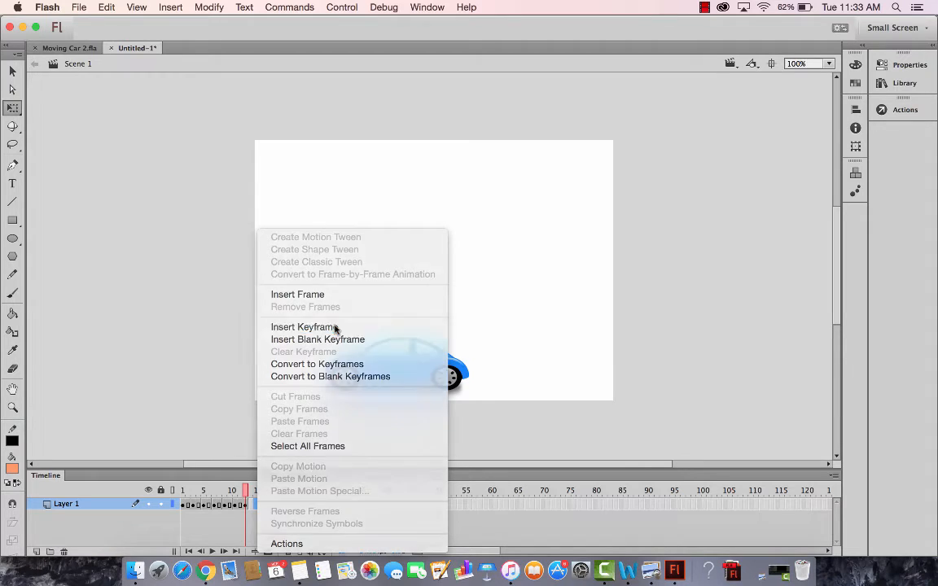
{"action": "left_click_drag", "start_coordinate": [372, 384], "coordinate": [322, 386]}
Add a keyframe at frame 17 with the car partly past the stage's left edge and play the animation.
{"action": "left_click", "coordinate": [265, 507]}
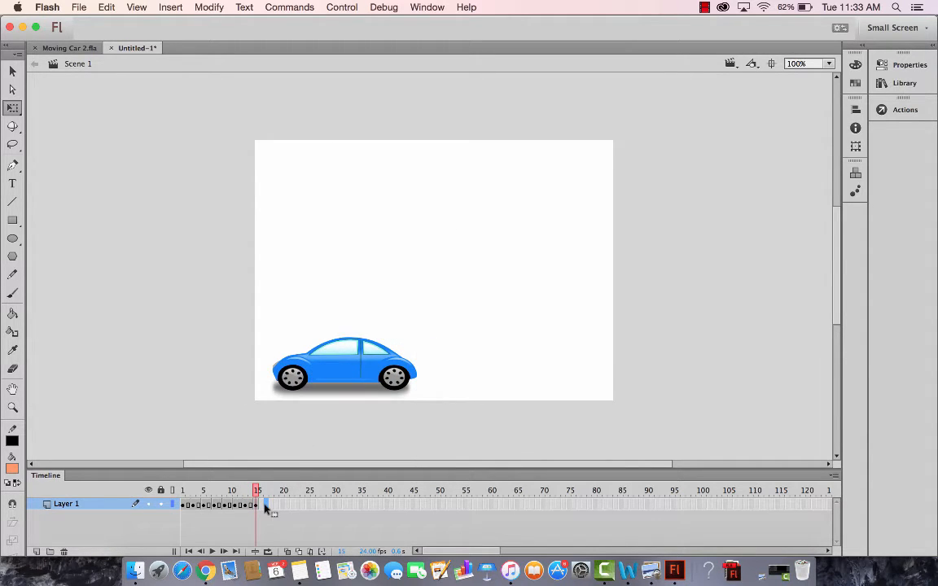
{"action": "right_click", "coordinate": [266, 506]}
{"action": "left_click", "coordinate": [358, 327]}
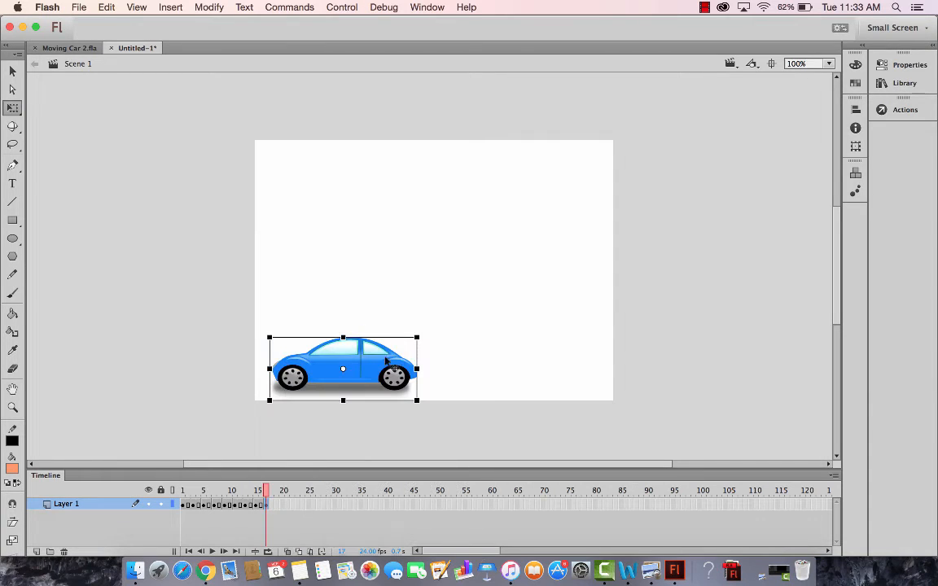
{"action": "left_click_drag", "start_coordinate": [386, 362], "coordinate": [315, 361]}
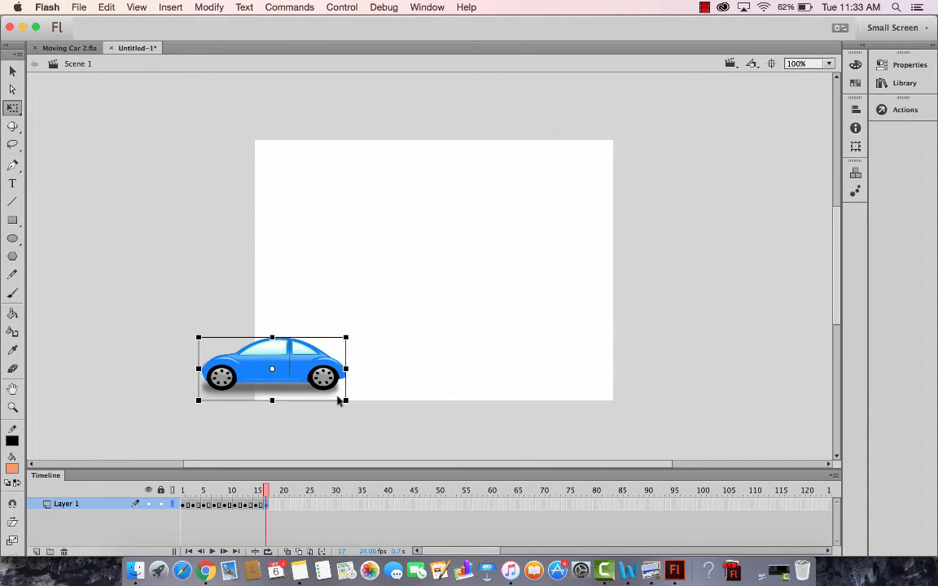
{"action": "key", "text": "Return"}
Add a keyframe at frame 19 with the car almost completely off the stage's left side and play the animation.
{"action": "right_click", "coordinate": [274, 505]}
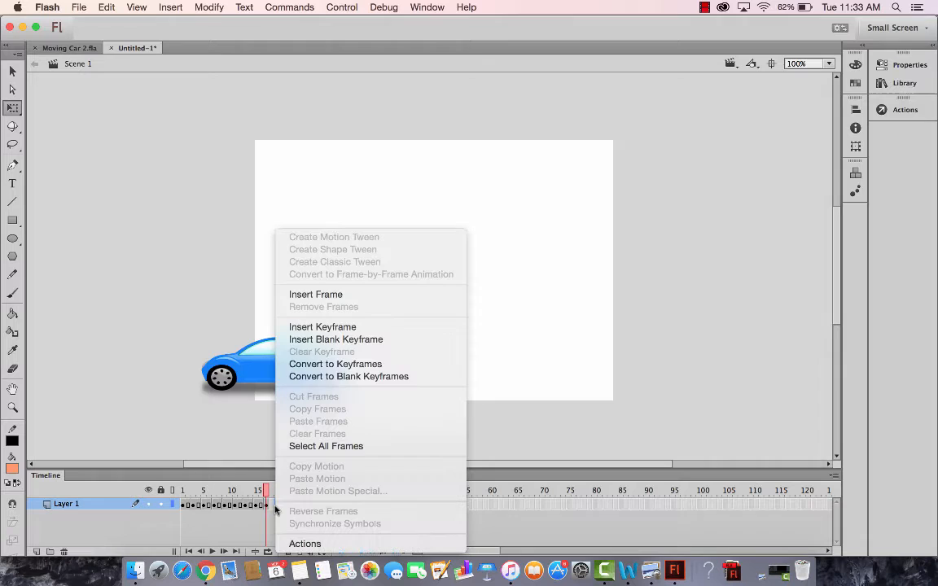
{"action": "left_click", "coordinate": [370, 328]}
{"action": "left_click_drag", "start_coordinate": [289, 375], "coordinate": [214, 374]}
{"action": "key", "text": "Return"}
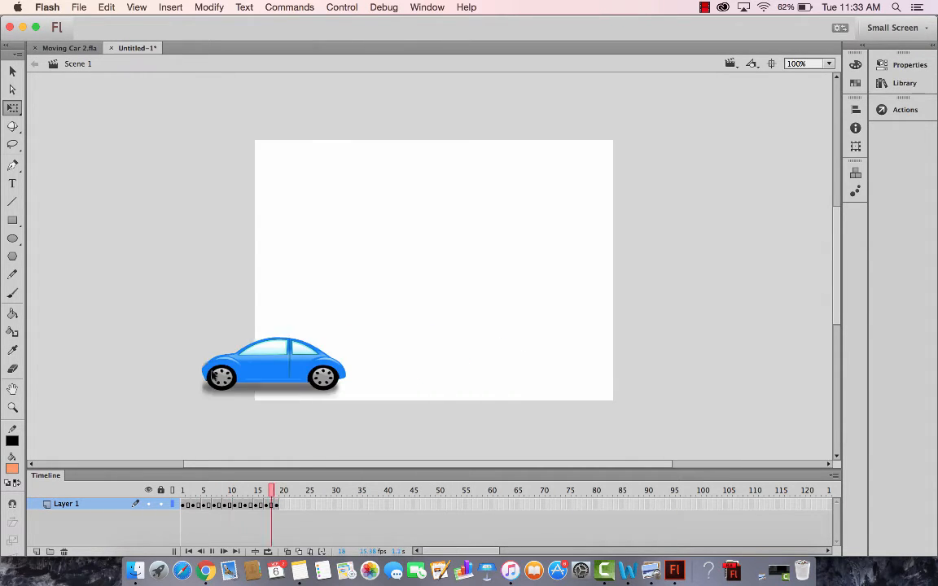
Add a new layer above Layer 1 and select it.
{"action": "left_click", "coordinate": [36, 553]}
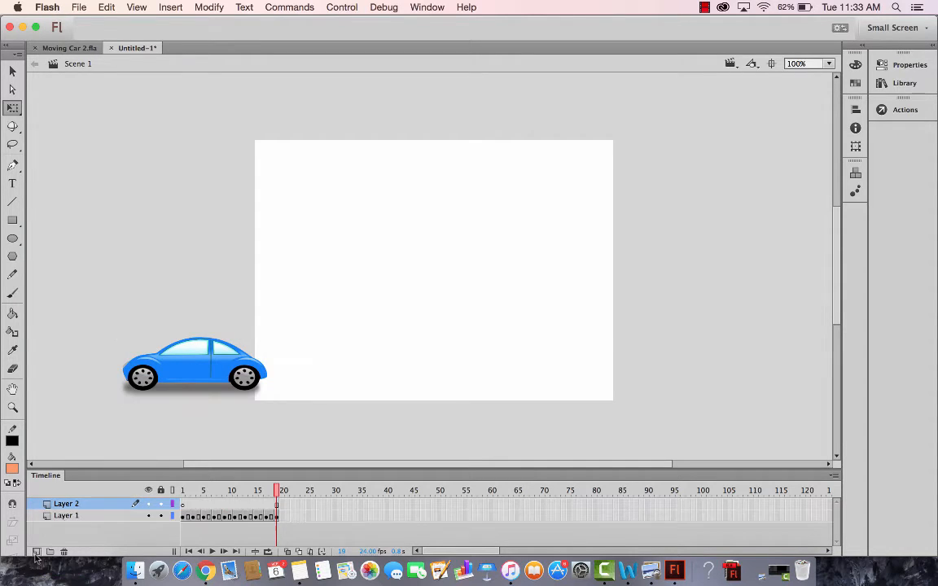
{"action": "left_click", "coordinate": [79, 507]}
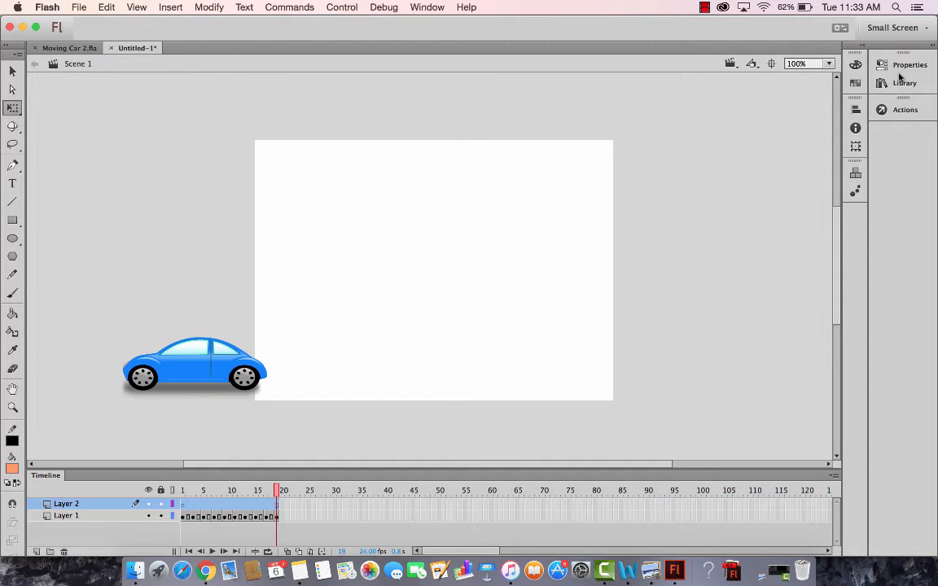
Place a second, full-size copy of car.png from the library over the upper part of the stage at frame 19 of Layer 1.
{"action": "left_click", "coordinate": [297, 514]}
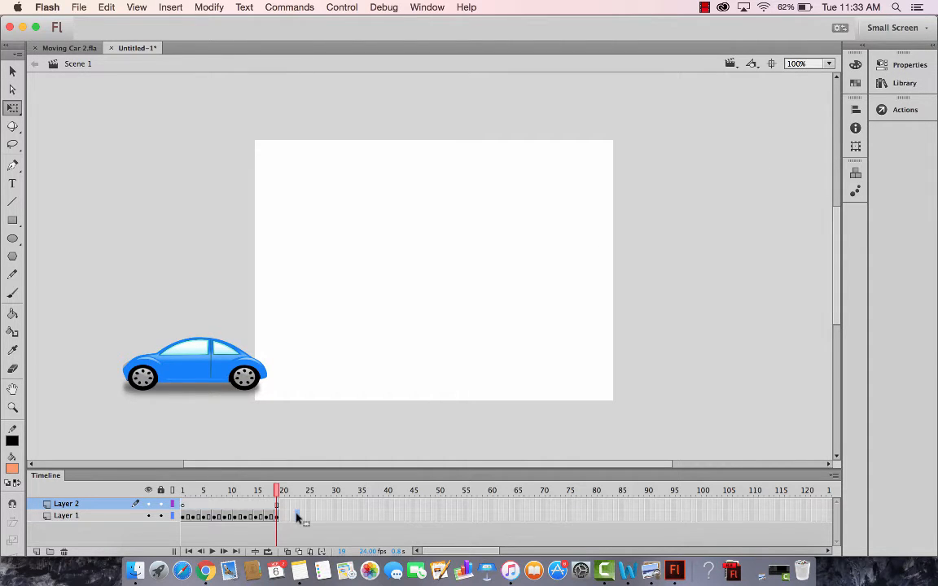
{"action": "left_click", "coordinate": [184, 516]}
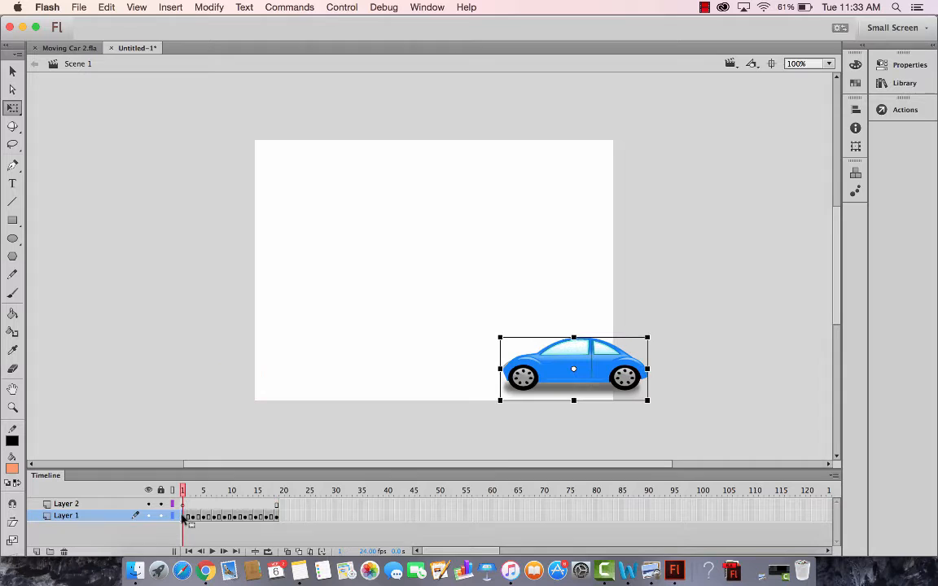
{"action": "left_click", "coordinate": [278, 517]}
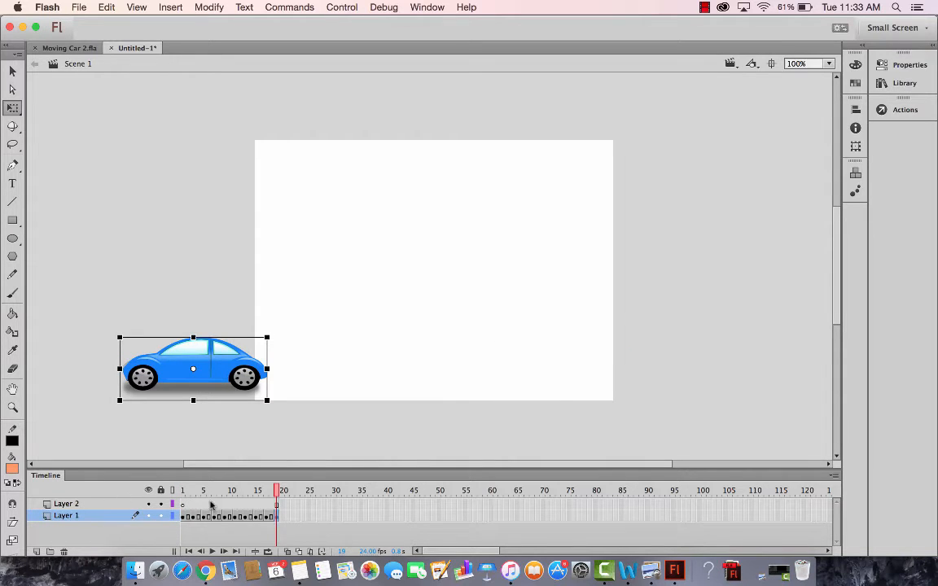
{"action": "left_click", "coordinate": [883, 87]}
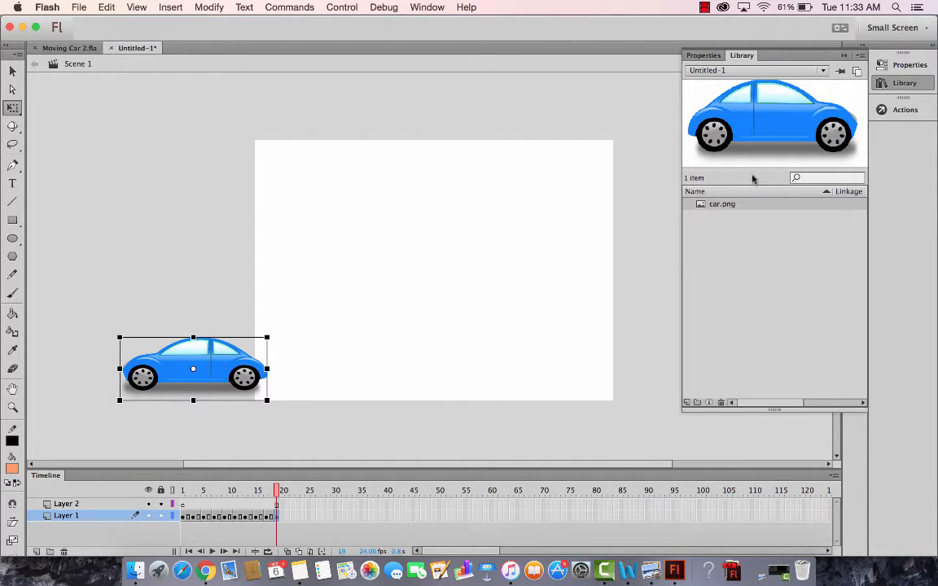
{"action": "left_click_drag", "start_coordinate": [712, 122], "coordinate": [472, 203]}
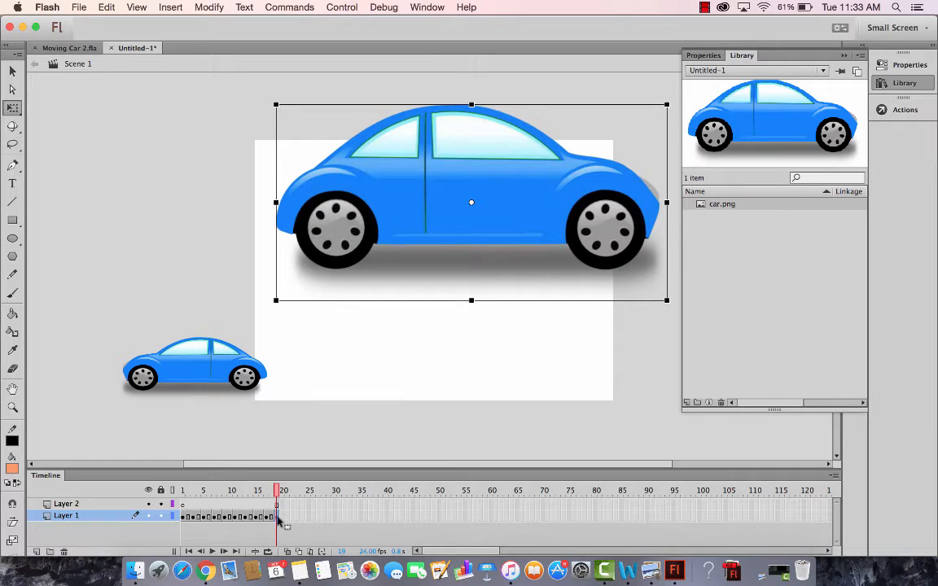
Toggle Layer 1's visibility and compare frames across both layers to check where the large car was placed.
{"action": "left_click", "coordinate": [182, 505]}
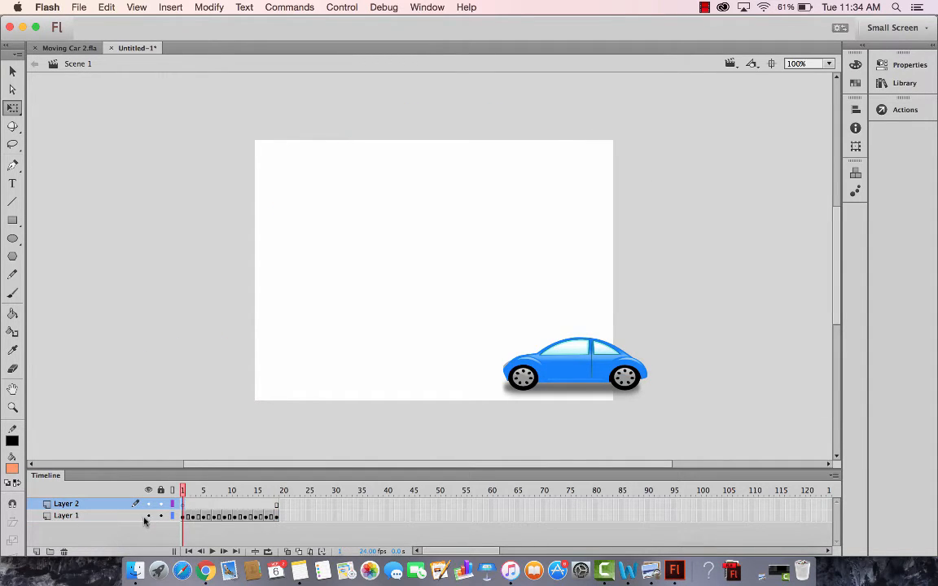
{"action": "left_click", "coordinate": [148, 517]}
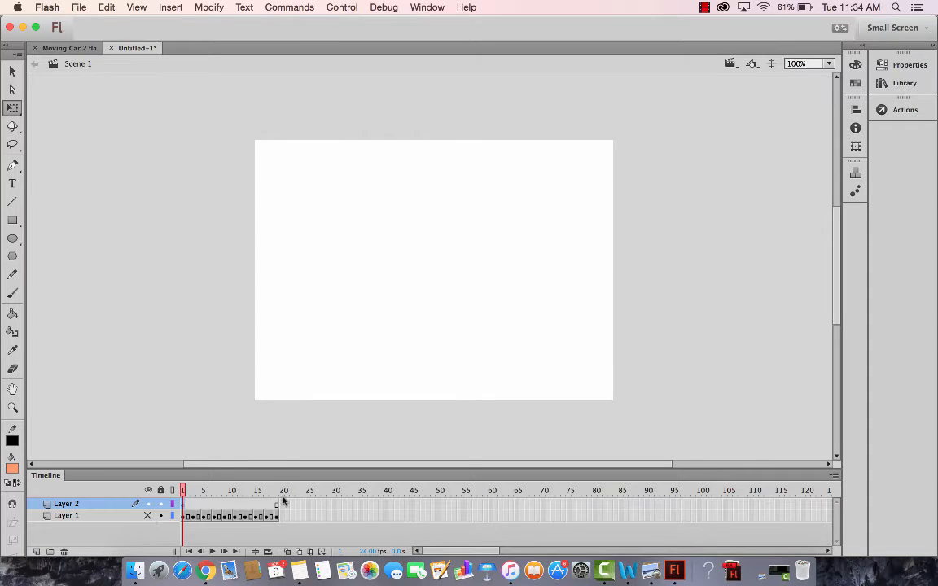
{"action": "left_click_drag", "start_coordinate": [185, 491], "coordinate": [143, 481]}
{"action": "left_click", "coordinate": [277, 518]}
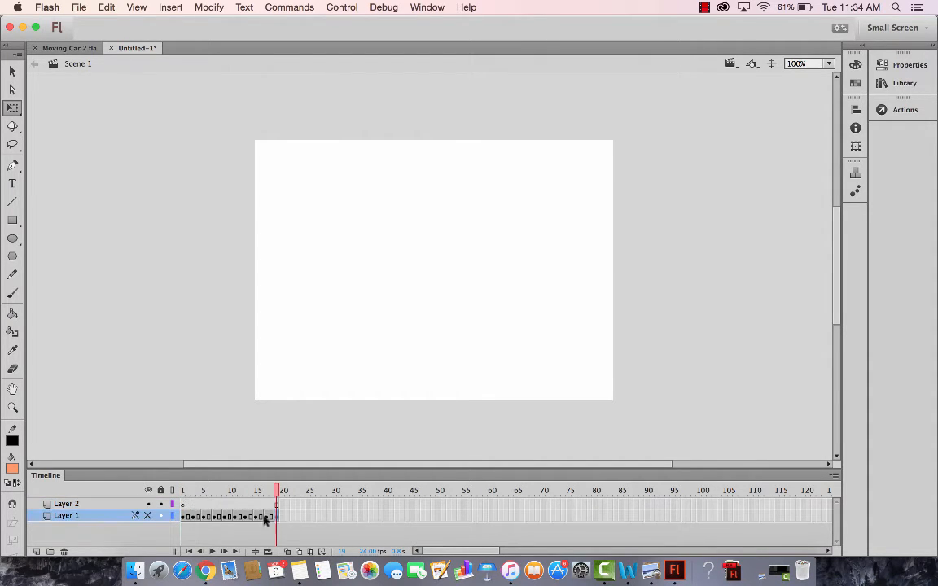
{"action": "left_click", "coordinate": [148, 517]}
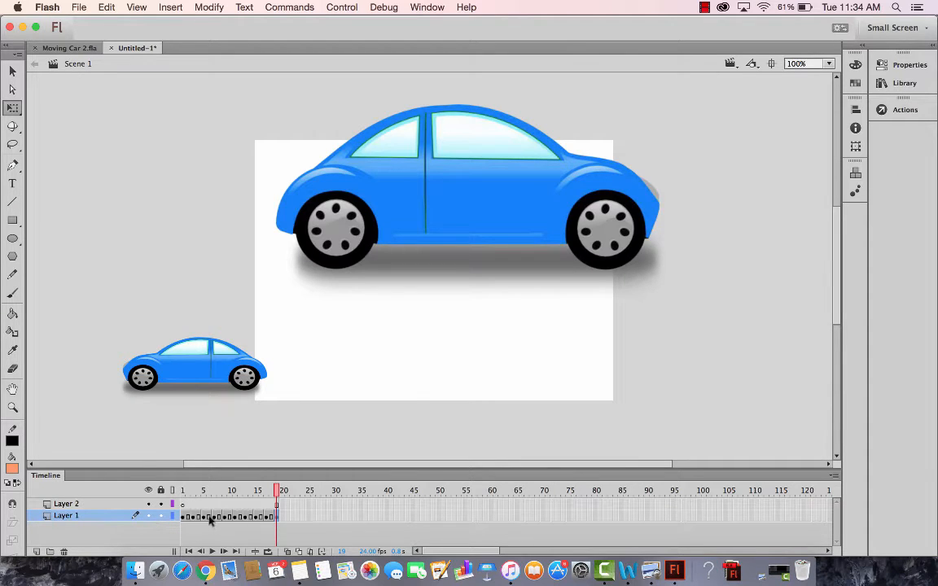
{"action": "left_click", "coordinate": [188, 516]}
{"action": "left_click", "coordinate": [198, 516]}
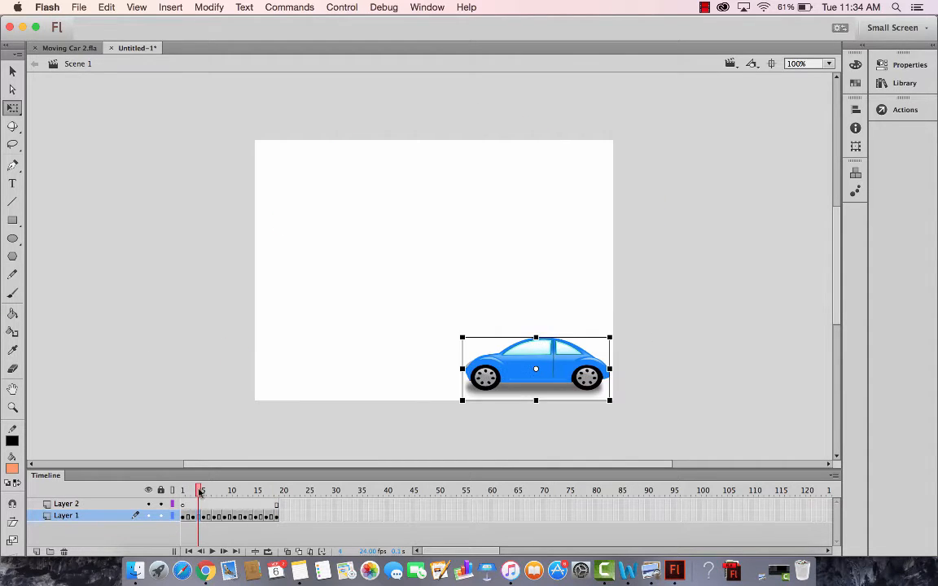
Delete the full-size car from frame 19 of Layer 1, keeping the small car.
{"action": "left_click_drag", "start_coordinate": [198, 490], "coordinate": [280, 506]}
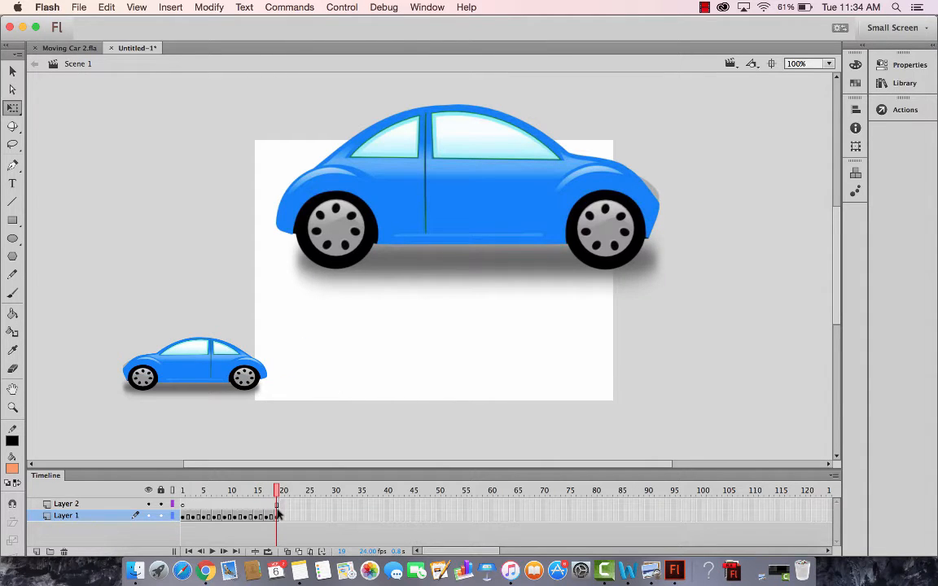
{"action": "left_click", "coordinate": [277, 516]}
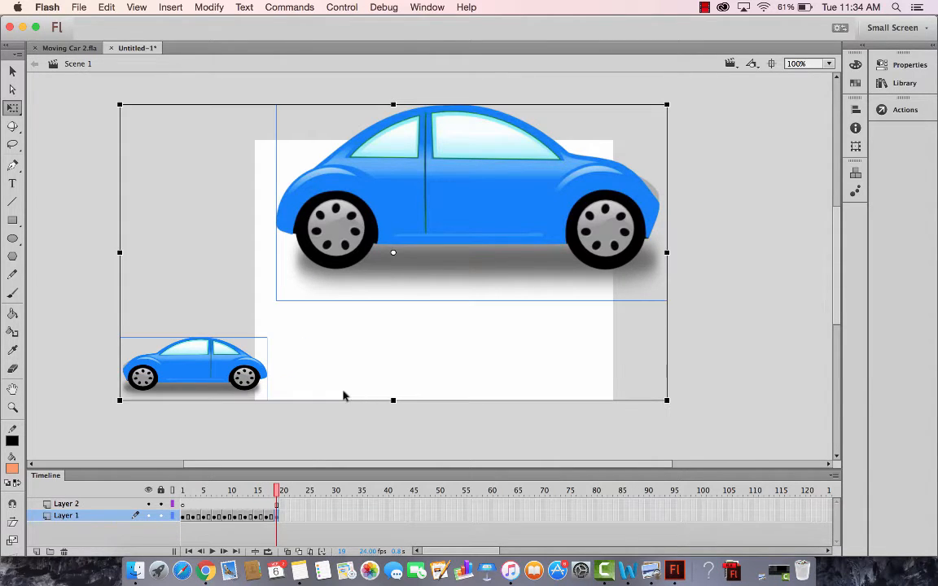
{"action": "left_click", "coordinate": [681, 195]}
{"action": "left_click", "coordinate": [452, 209]}
{"action": "key", "text": "Delete"}
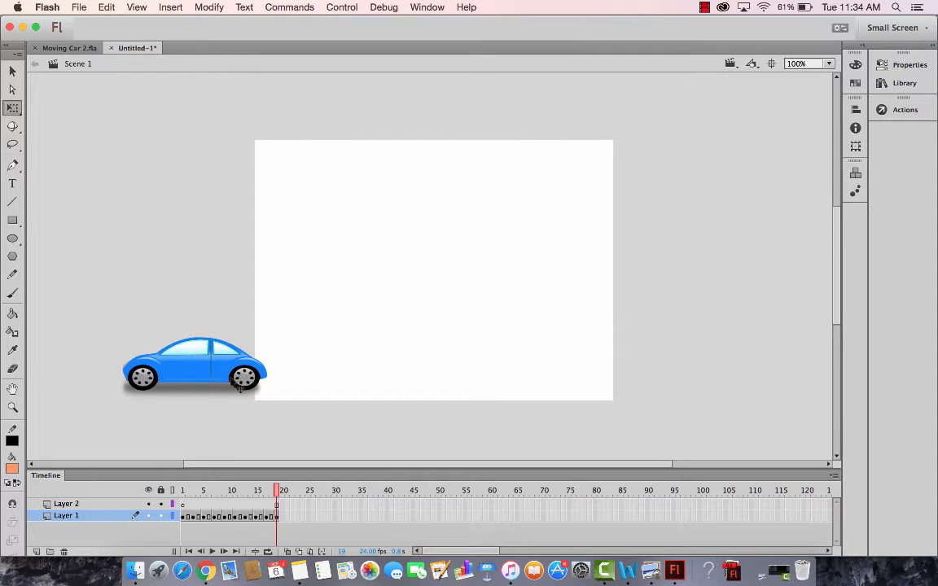
Place a copy of car.png from the library on the stage at frame 1 of Layer 2.
{"action": "left_click", "coordinate": [183, 504]}
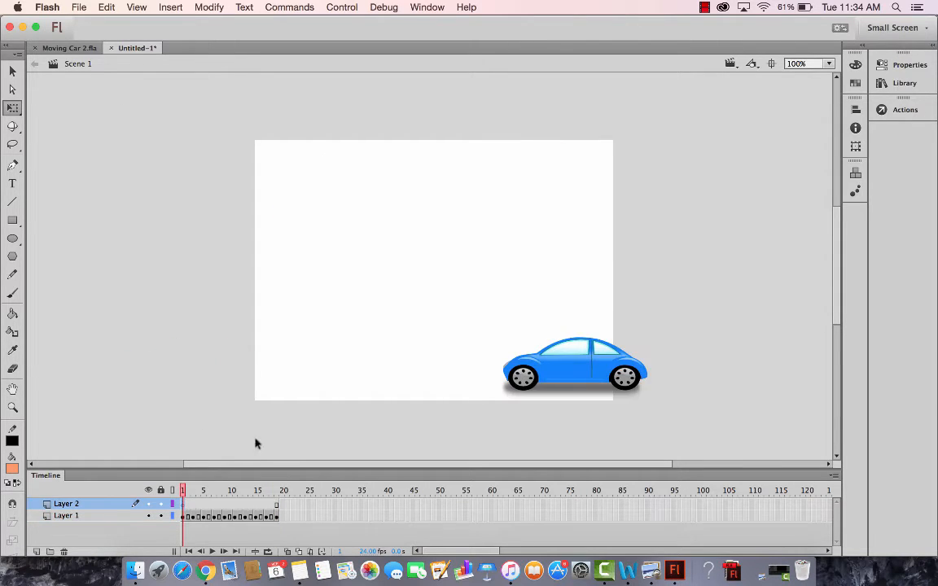
{"action": "left_click", "coordinate": [903, 83]}
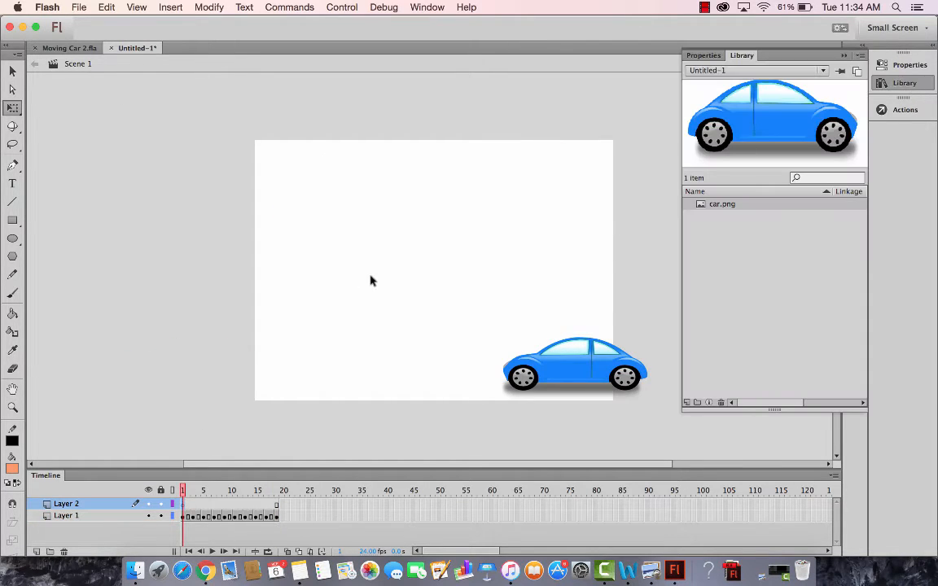
{"action": "left_click_drag", "start_coordinate": [723, 204], "coordinate": [379, 224]}
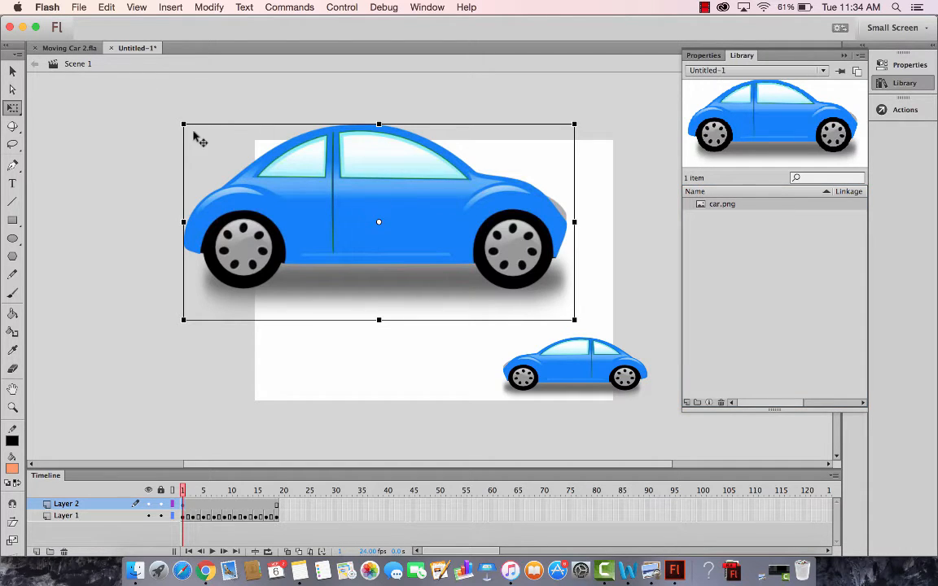
Scale the Layer 2 car down to nearly the first car's size and position it above that car, across the stage's right edge.
{"action": "left_click_drag", "start_coordinate": [185, 125], "coordinate": [297, 147]}
{"action": "left_click_drag", "start_coordinate": [459, 146], "coordinate": [630, 270]}
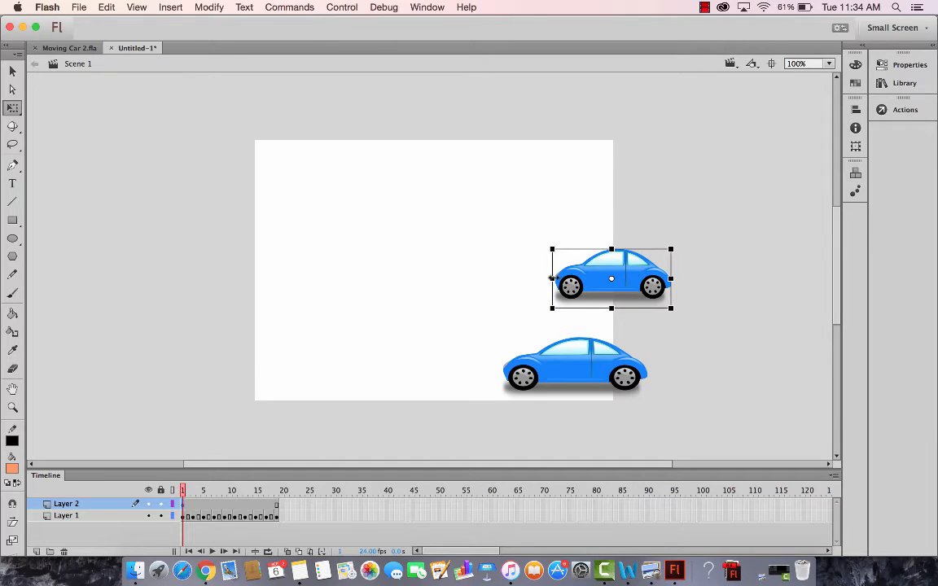
{"action": "left_click_drag", "start_coordinate": [551, 278], "coordinate": [540, 279]}
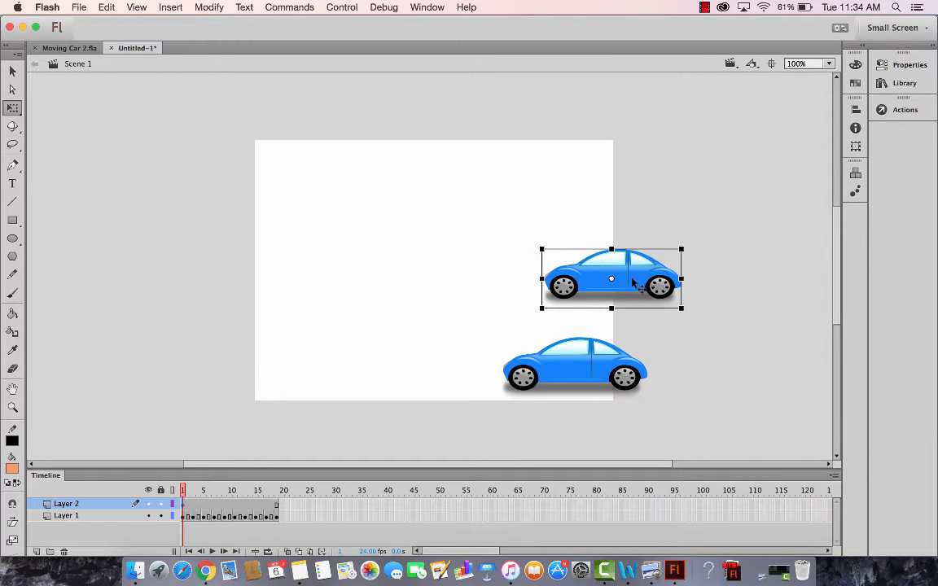
{"action": "mouse_move", "coordinate": [647, 275]}
{"action": "left_mouse_down"}
{"action": "mouse_move", "coordinate": [630, 275]}
{"action": "mouse_move", "coordinate": [642, 278]}
{"action": "left_mouse_up"}
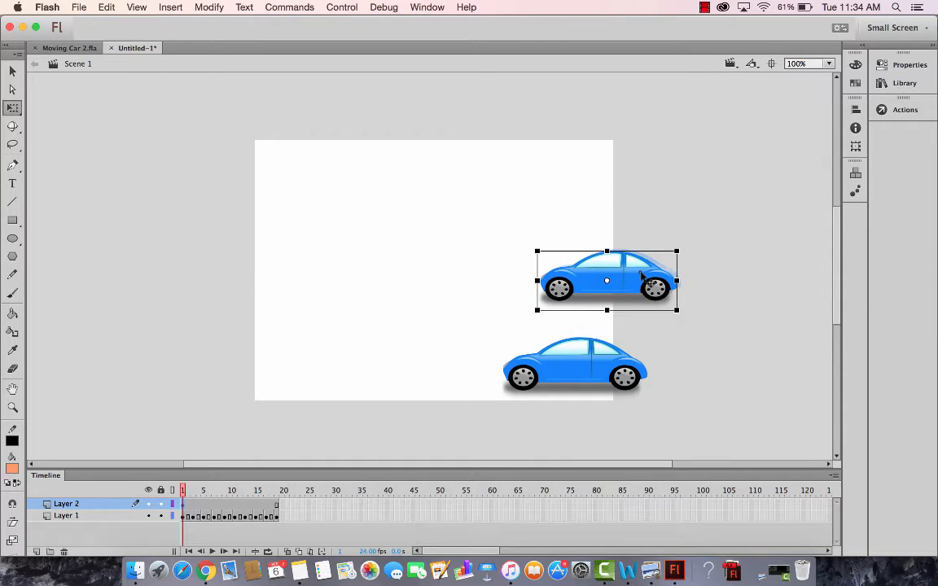
{"action": "right_click", "coordinate": [642, 277]}
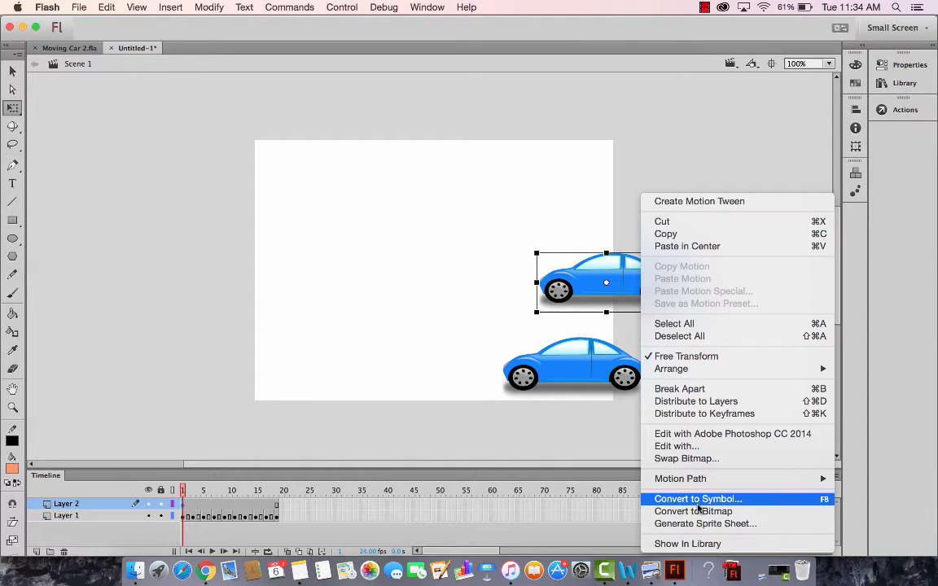
{"action": "left_click", "coordinate": [171, 7]}
{"action": "left_click", "coordinate": [170, 8]}
{"action": "left_click", "coordinate": [188, 23]}
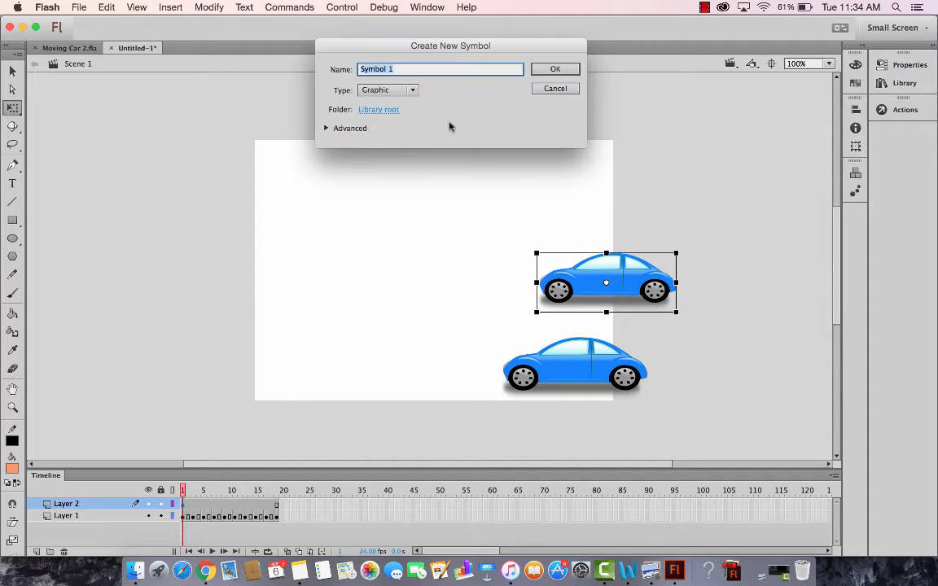
{"action": "left_click", "coordinate": [563, 89]}
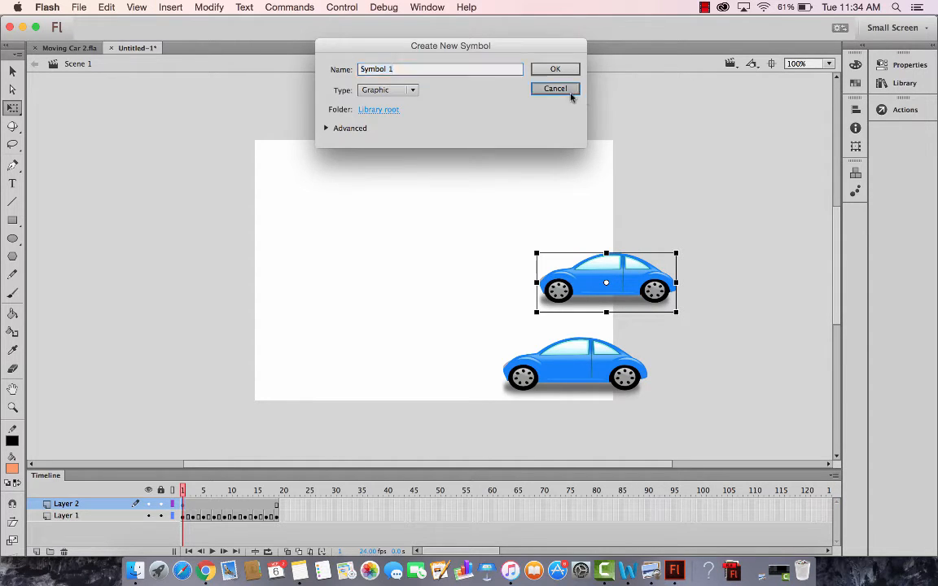
Convert the Layer 2 car into a Graphic symbol named Car.
{"action": "right_click", "coordinate": [639, 286]}
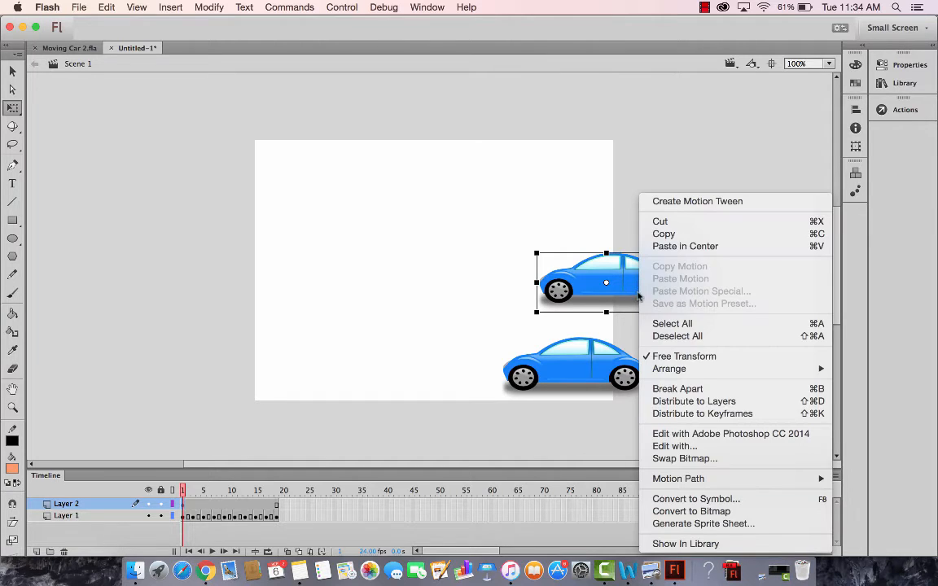
{"action": "left_click", "coordinate": [671, 498]}
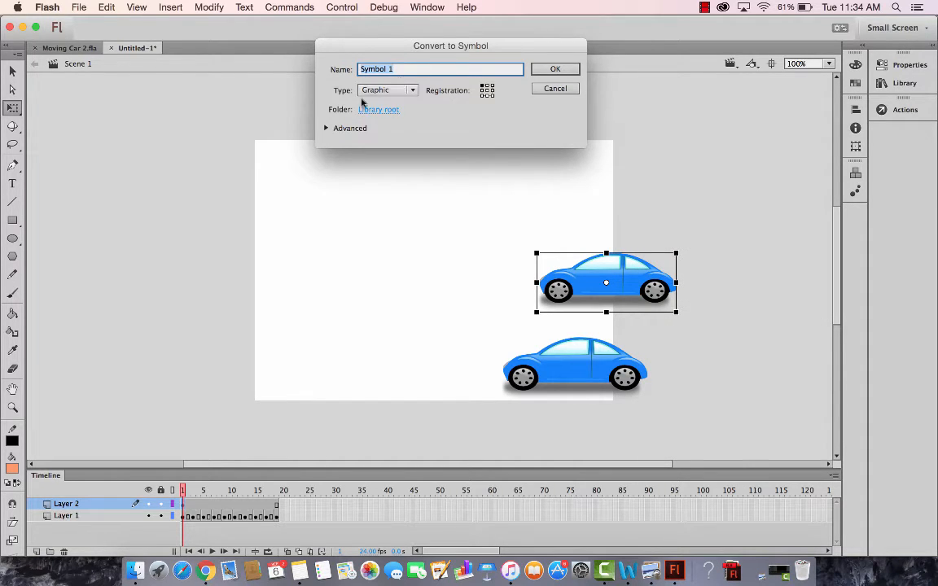
{"action": "left_click", "coordinate": [413, 91]}
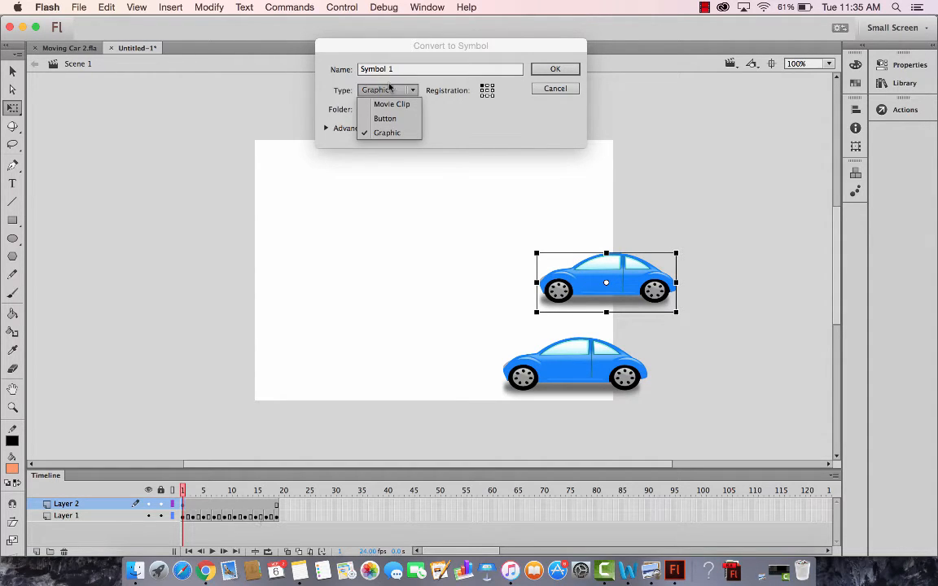
{"action": "left_click", "coordinate": [386, 132]}
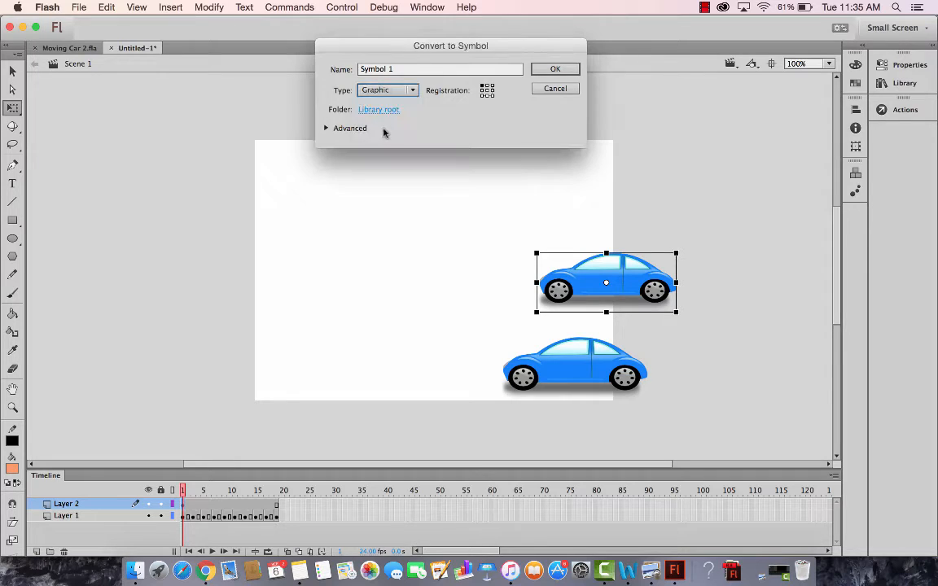
{"action": "left_click", "coordinate": [405, 70]}
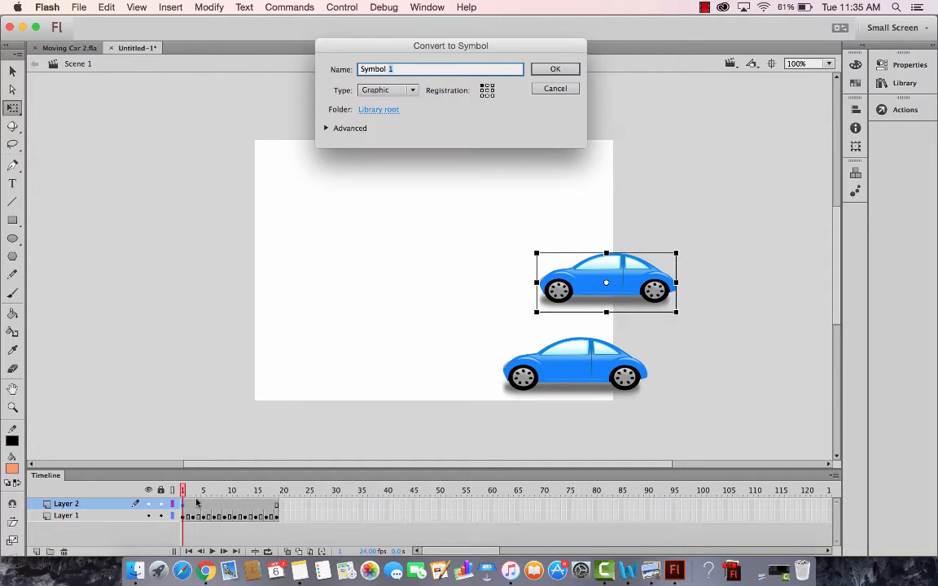
{"action": "triple_click", "coordinate": [424, 70]}
{"action": "type", "text": "Car"}
{"action": "key", "text": "Return"}
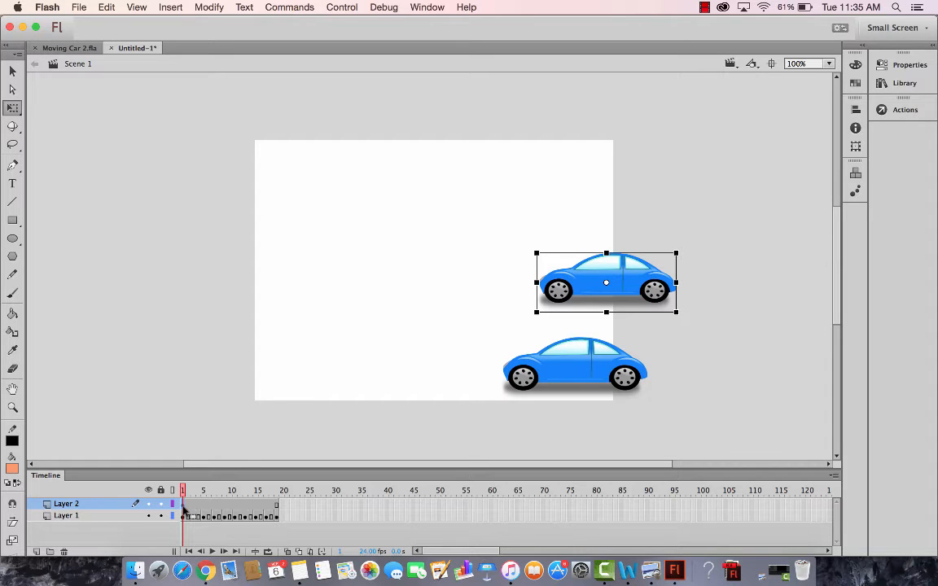
Insert a keyframe at frame 19 of Layer 2 and move its car straight across to the stage's left edge.
{"action": "left_click", "coordinate": [277, 509]}
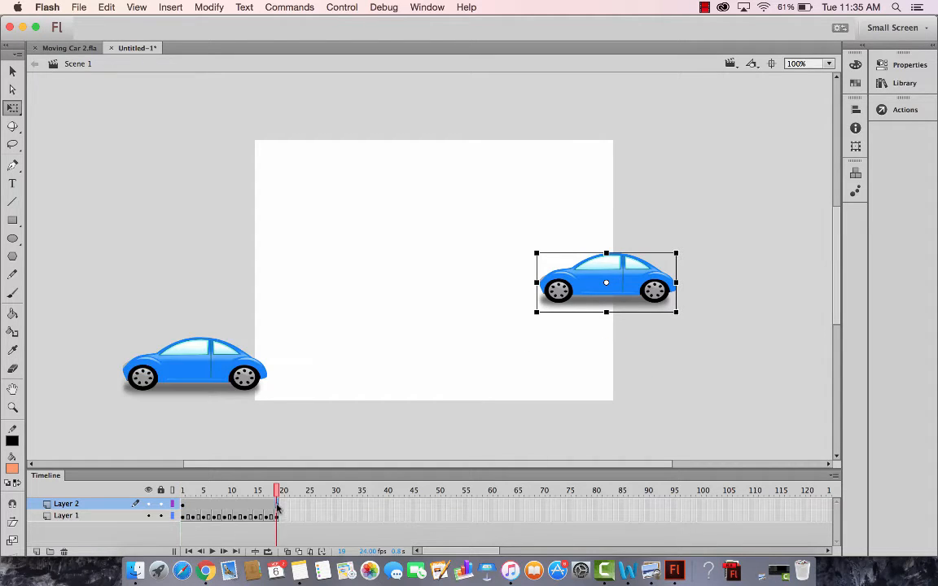
{"action": "right_click", "coordinate": [277, 509]}
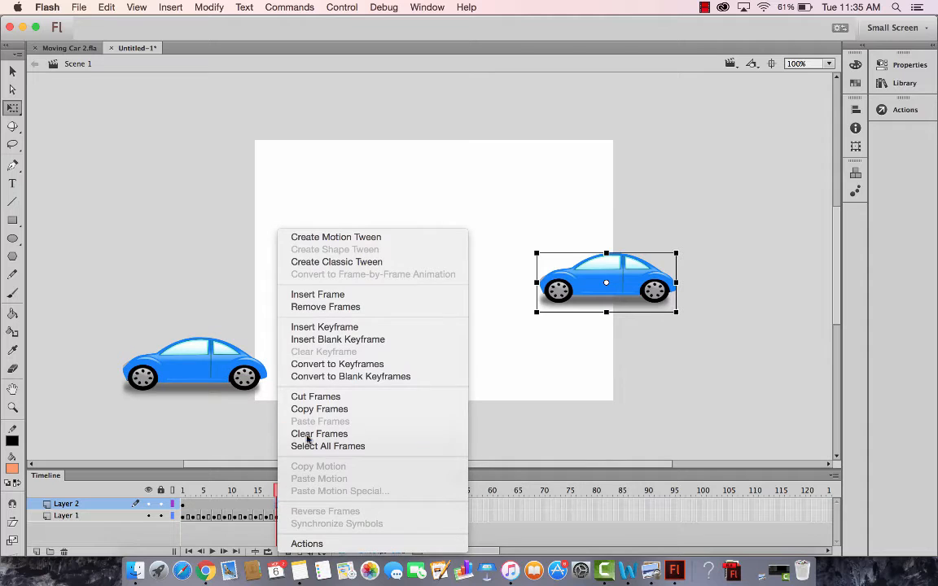
{"action": "left_click", "coordinate": [346, 326]}
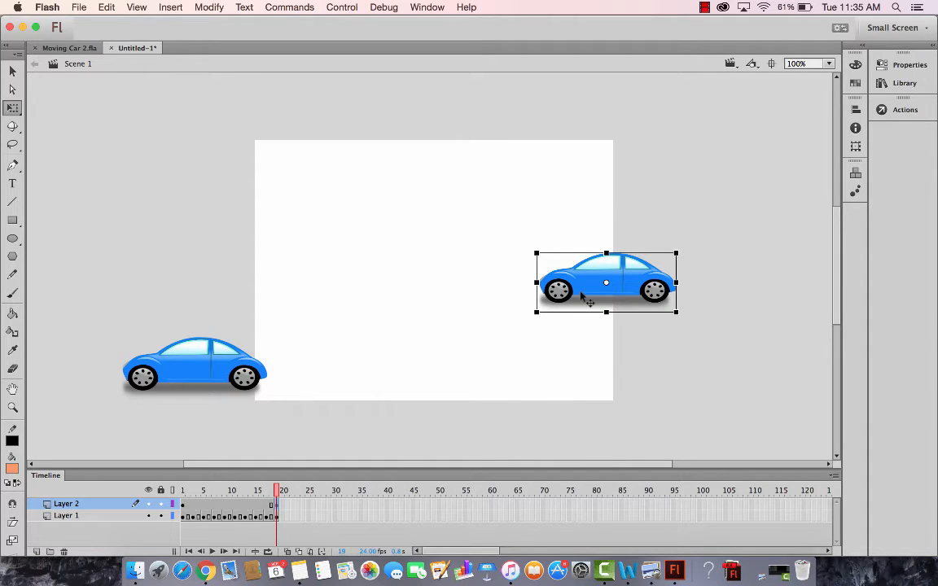
{"action": "left_click_drag", "start_coordinate": [577, 300], "coordinate": [220, 290]}
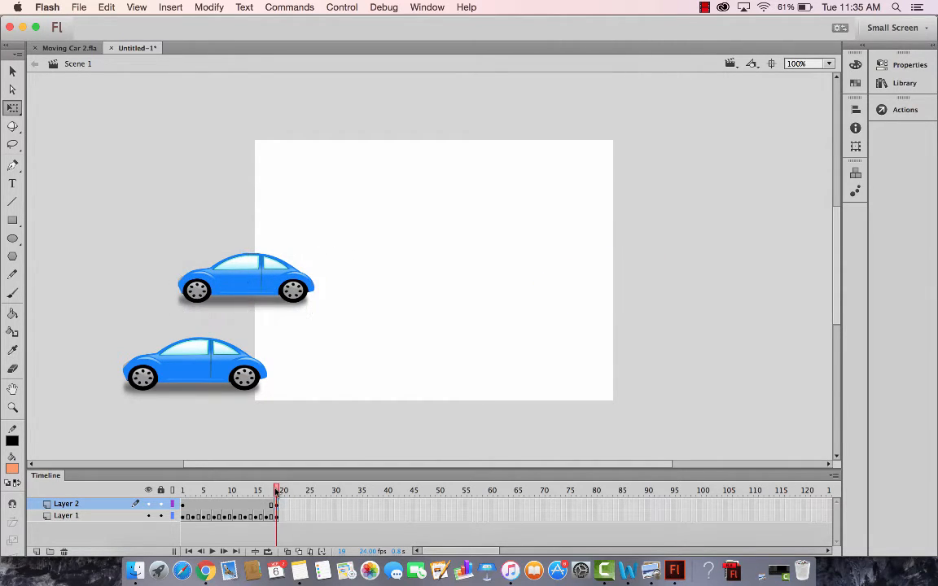
Scrub through frames 1 to 19 to compare how the cars on the two layers move between their keyframes.
{"action": "left_click_drag", "start_coordinate": [274, 489], "coordinate": [193, 504]}
{"action": "left_click_drag", "start_coordinate": [250, 509], "coordinate": [218, 514]}
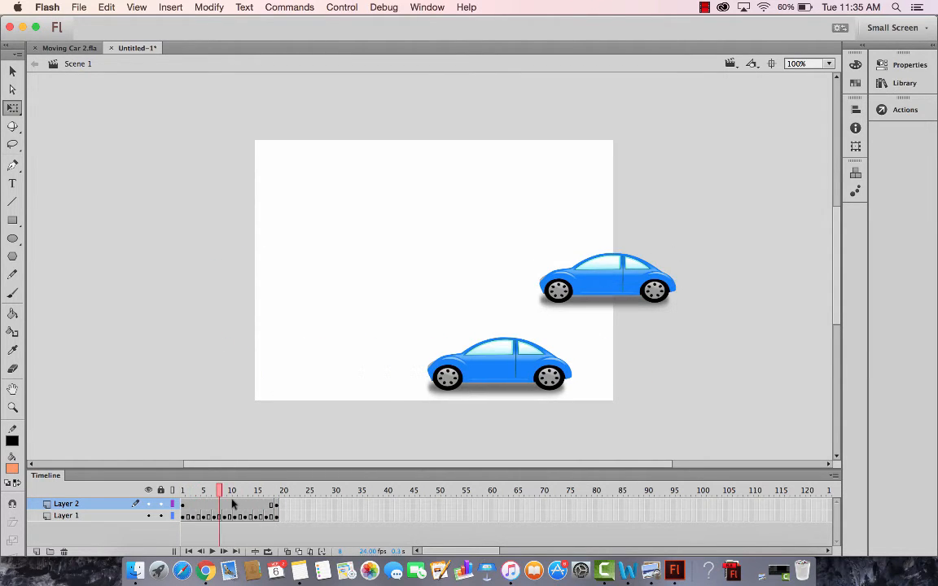
{"action": "right_click", "coordinate": [233, 505]}
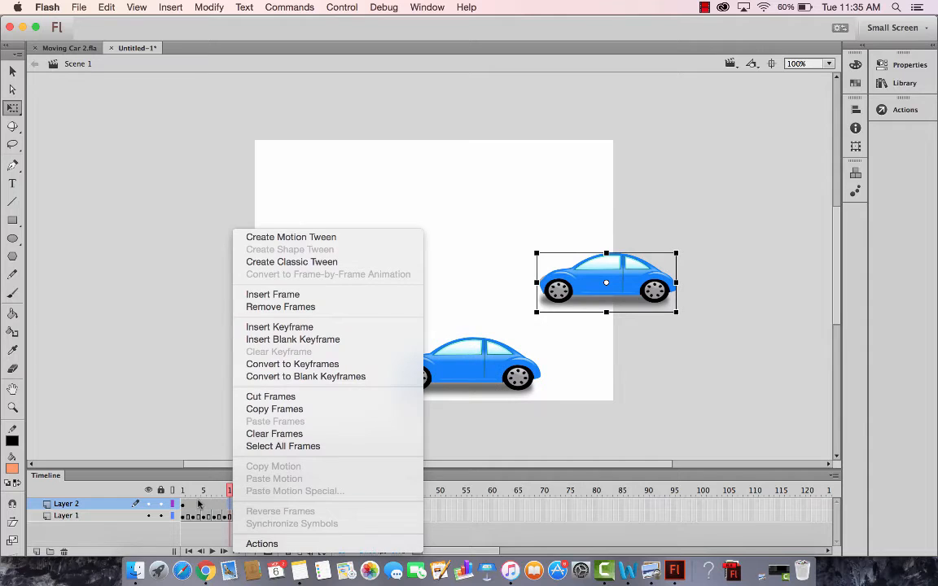
{"action": "left_click", "coordinate": [201, 509]}
{"action": "left_click", "coordinate": [203, 506]}
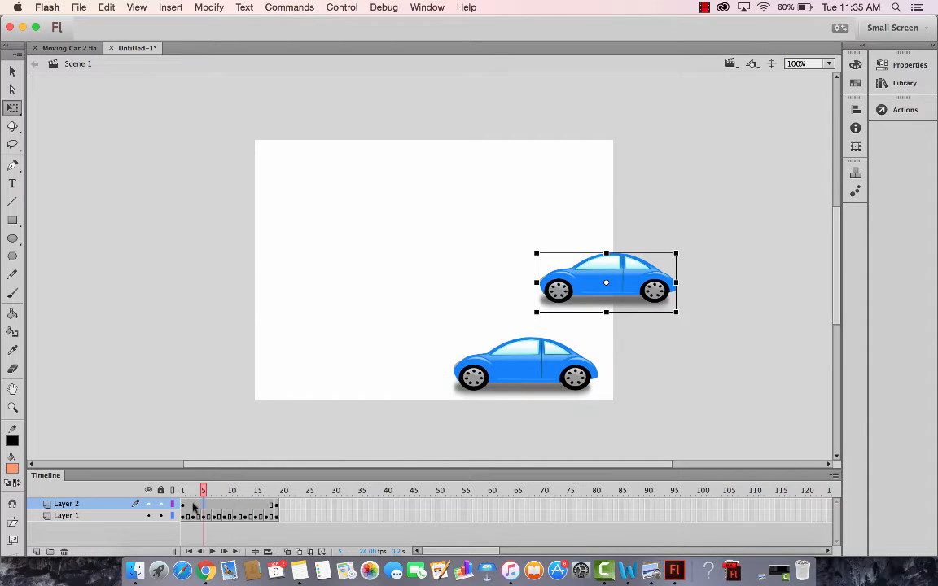
{"action": "left_click", "coordinate": [183, 510]}
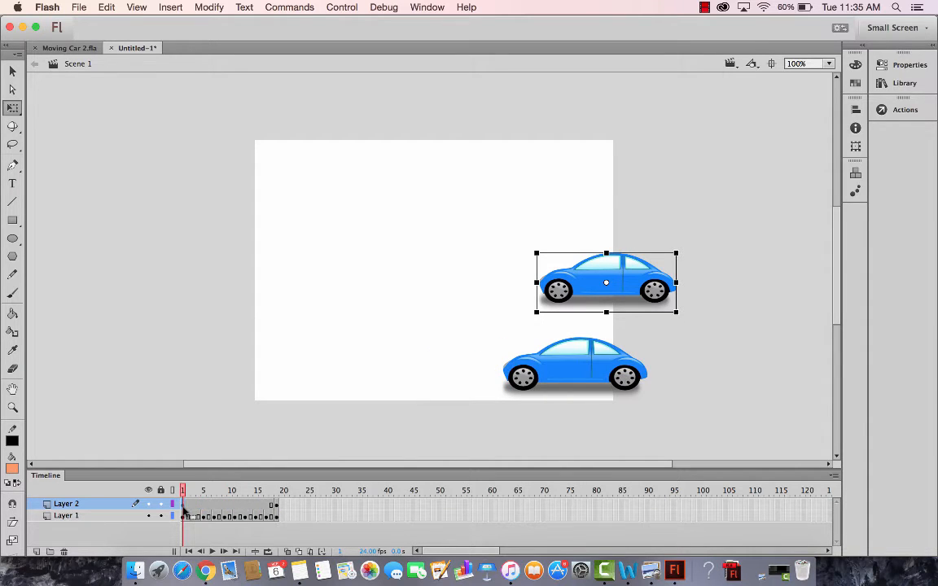
{"action": "left_click", "coordinate": [277, 509]}
Create a classic tween between the keyframes at frames 1 and 19 of Layer 2.
{"action": "left_click", "coordinate": [230, 506]}
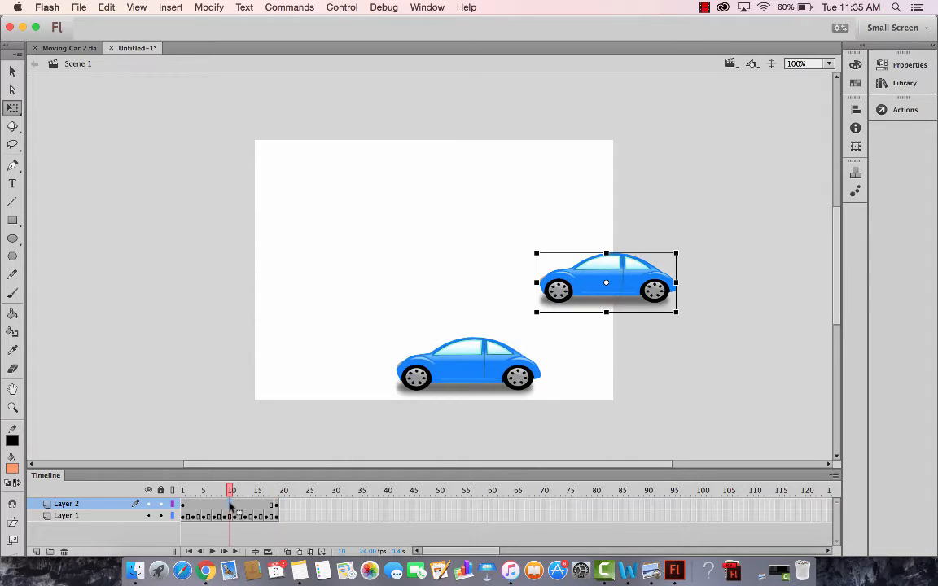
{"action": "right_click", "coordinate": [230, 507]}
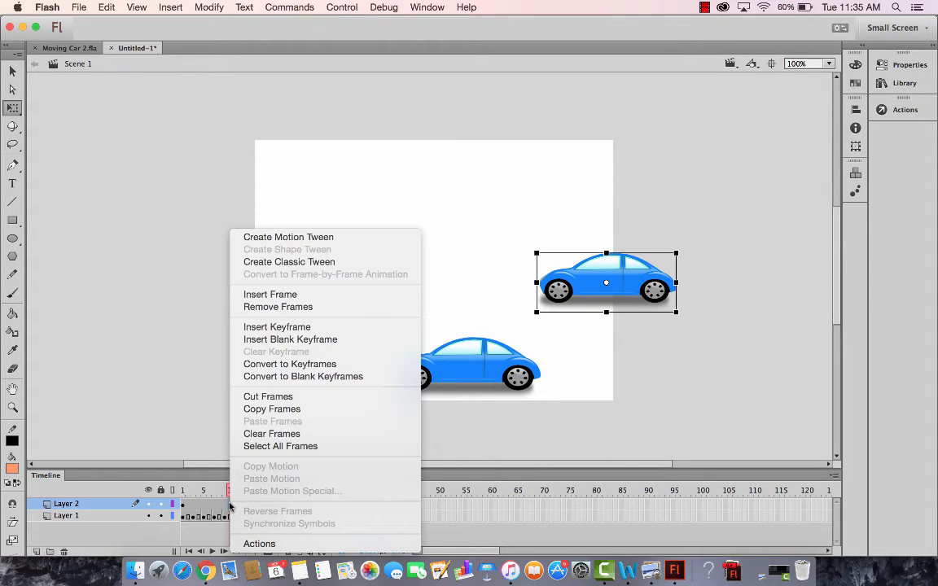
{"action": "left_click", "coordinate": [324, 262]}
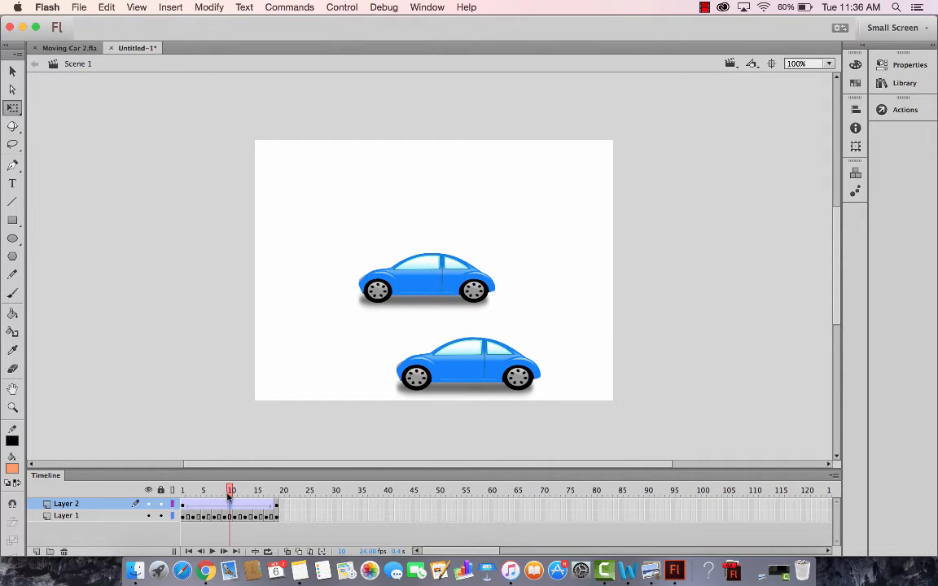
Play the animation from frame 1 in the timeline, test it as an SWF movie, and close the test window.
{"action": "left_click_drag", "start_coordinate": [229, 492], "coordinate": [163, 493]}
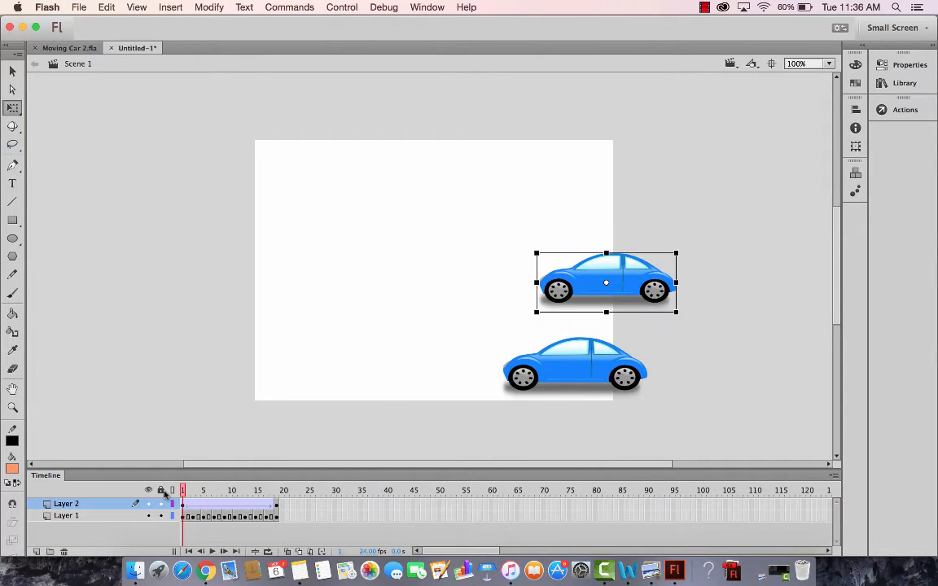
{"action": "left_click", "coordinate": [193, 529]}
{"action": "left_click", "coordinate": [211, 554]}
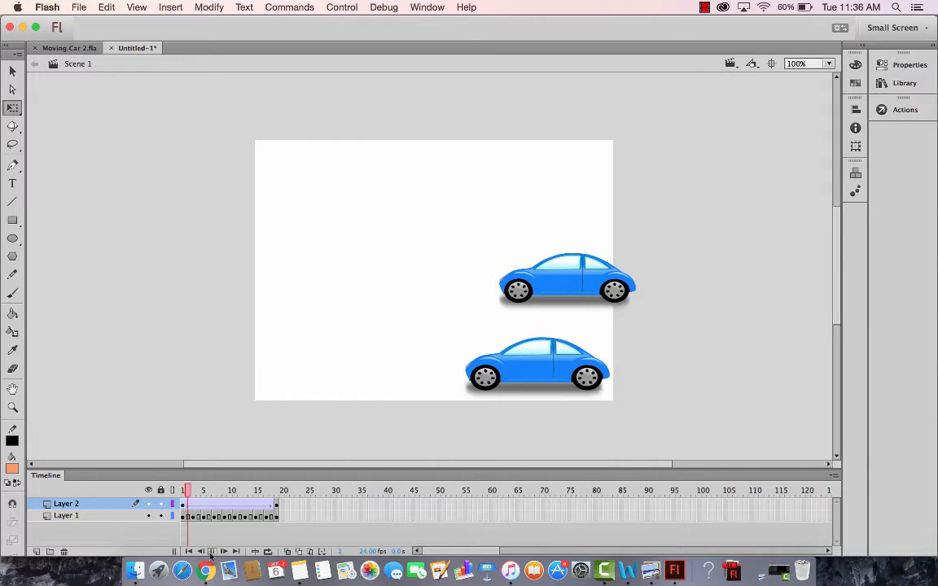
{"action": "key", "text": "super+Return"}
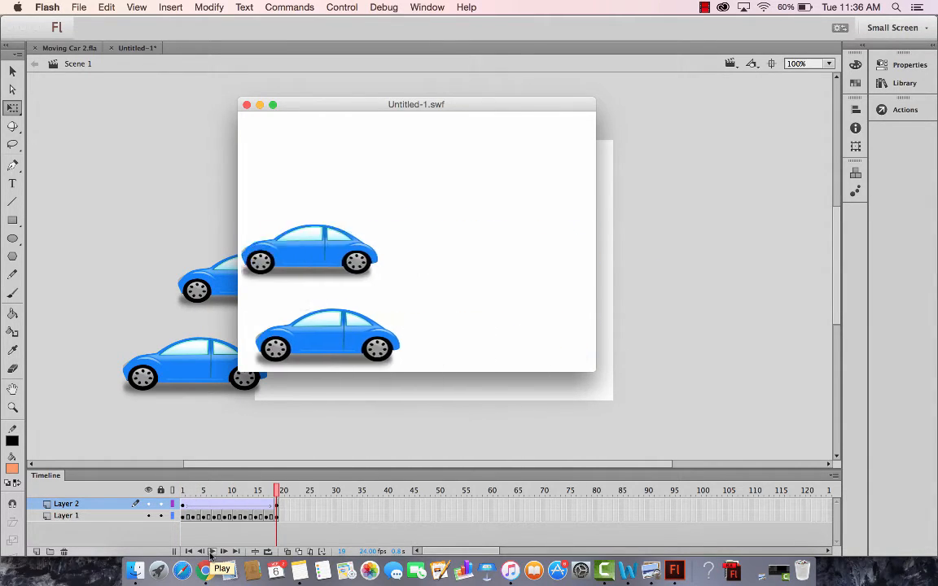
{"action": "left_click", "coordinate": [247, 106]}
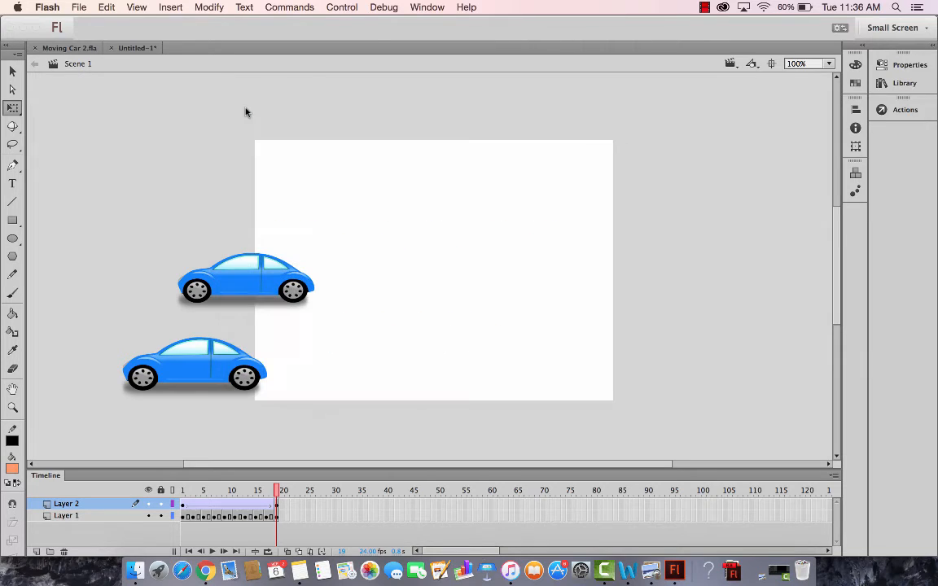
Select frame 19 on Layer 2 and on Layer 1 to compare the two cars' end positions.
{"action": "left_click", "coordinate": [276, 506]}
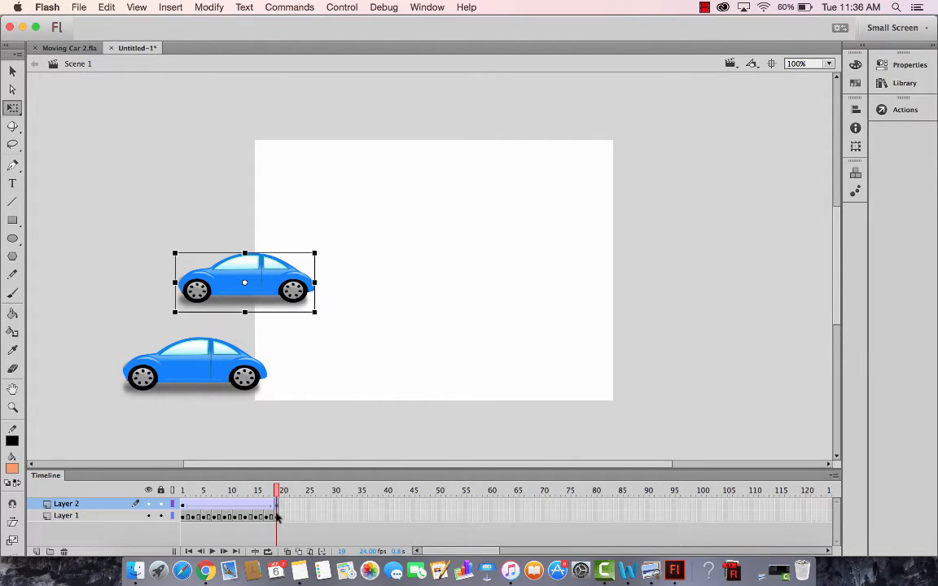
{"action": "left_click", "coordinate": [276, 516]}
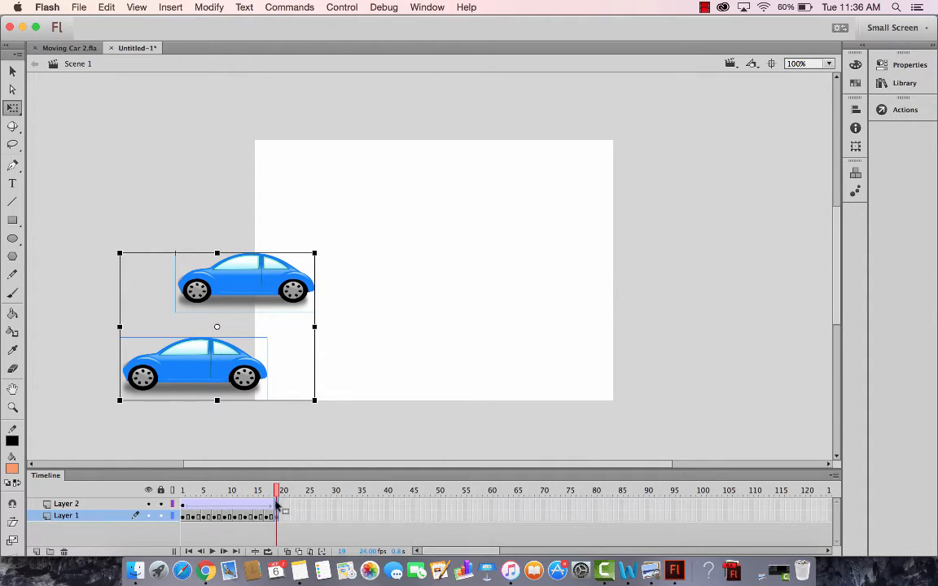
Move the end keyframes of Layer 1 and Layer 2 together from frame 19 to frame 48.
{"action": "left_click", "coordinate": [313, 504]}
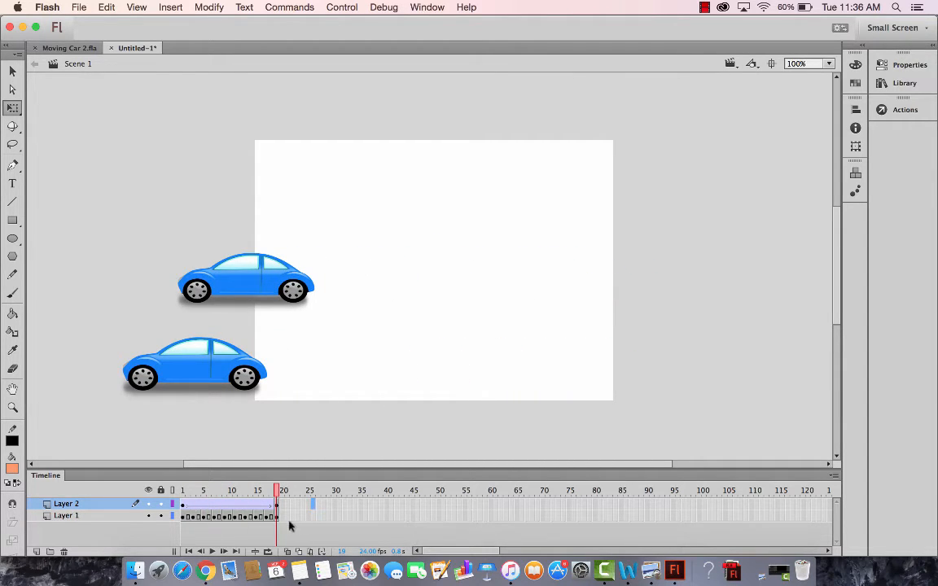
{"action": "left_click", "coordinate": [278, 506]}
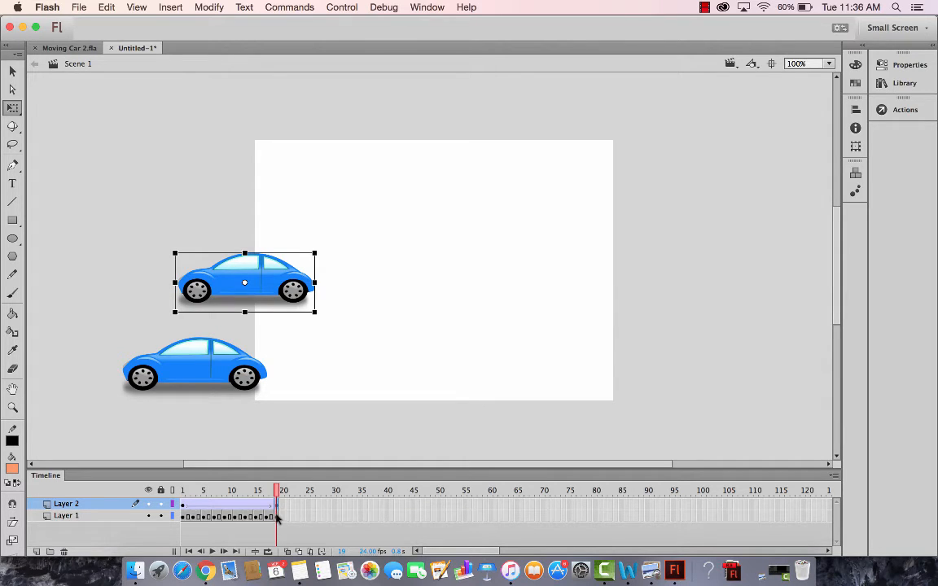
{"action": "left_click", "coordinate": [276, 514], "text": "shift"}
{"action": "left_click_drag", "start_coordinate": [278, 518], "coordinate": [426, 502]}
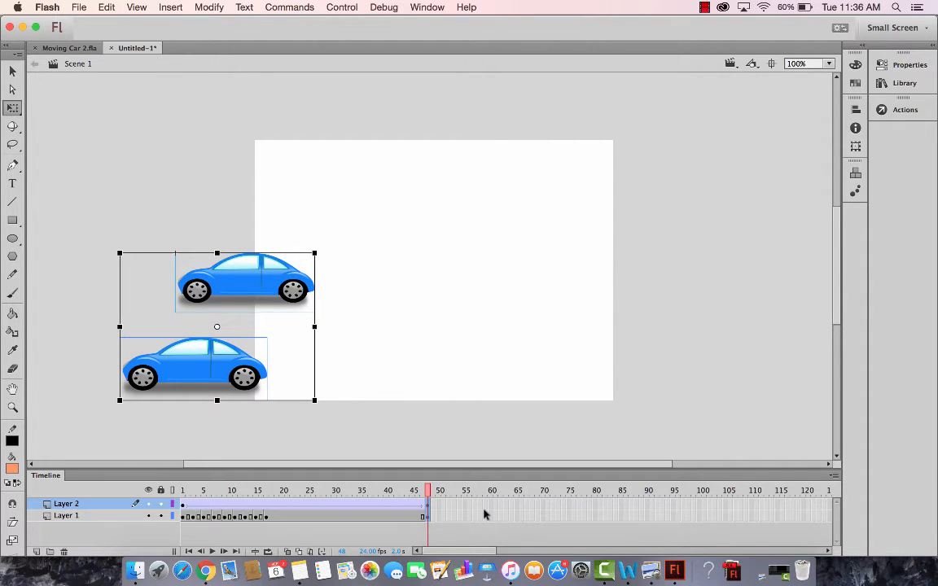
Play the lengthened animation in the timeline, test it as an SWF movie, and close the test window.
{"action": "key", "text": "Return"}
{"action": "key", "text": "Return"}
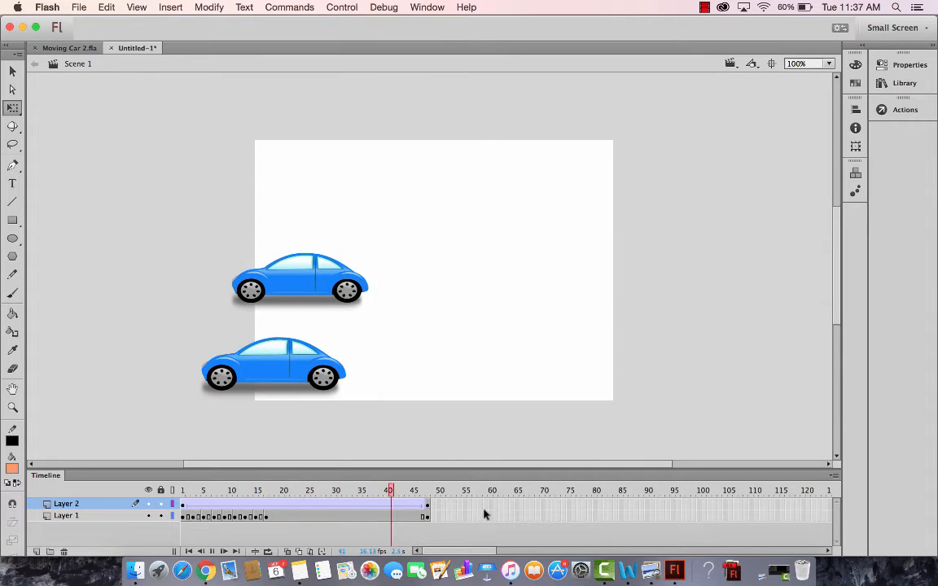
{"action": "key", "text": "super+Return"}
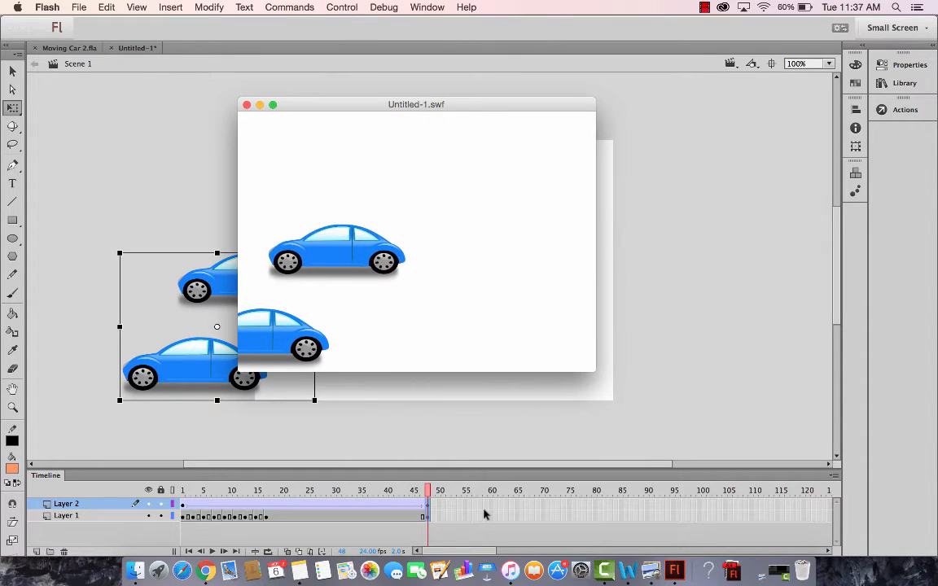
{"action": "left_click", "coordinate": [246, 106]}
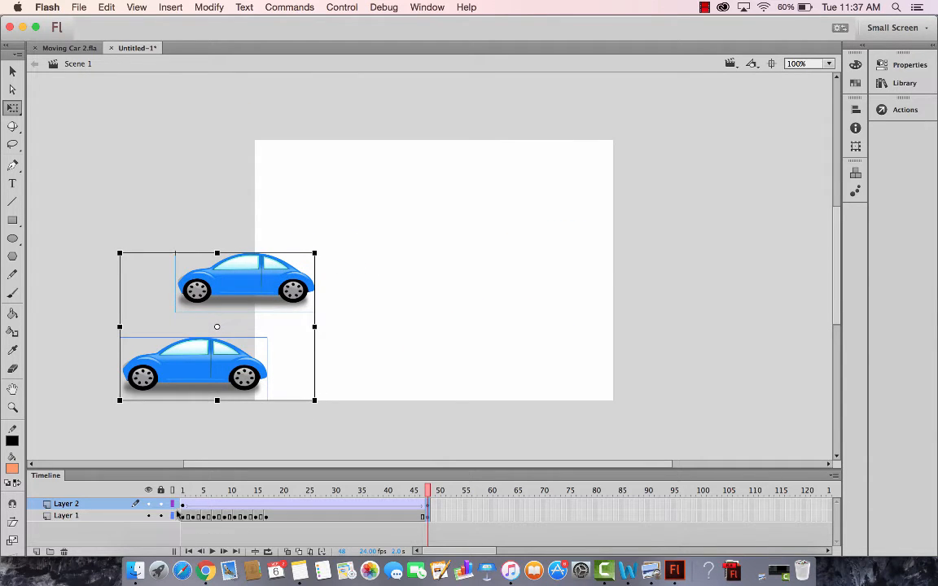
Replay the animation from frame 1, return to frame 1, and select the car on Layer 1.
{"action": "left_click", "coordinate": [183, 491]}
{"action": "key", "text": "Return"}
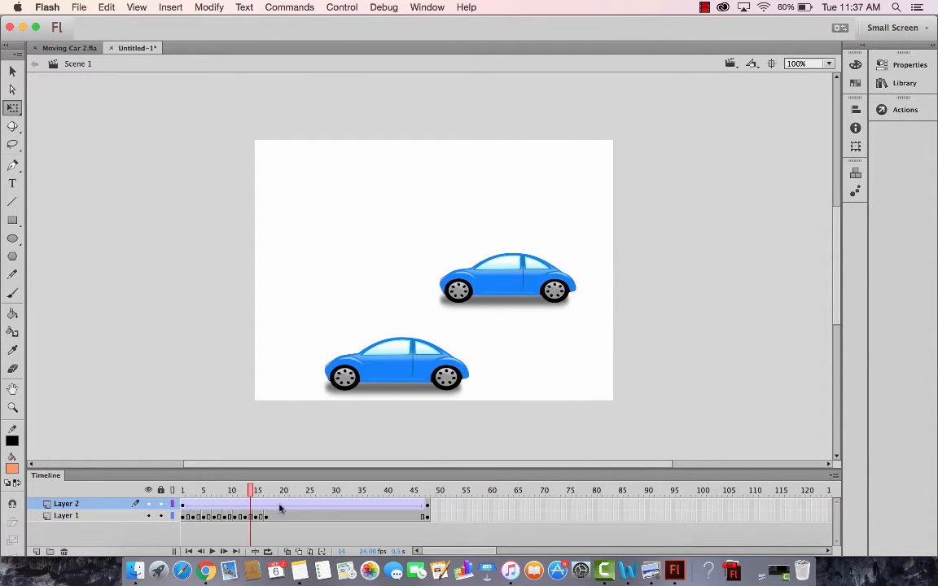
{"action": "left_click", "coordinate": [184, 491]}
{"action": "left_click", "coordinate": [513, 362]}
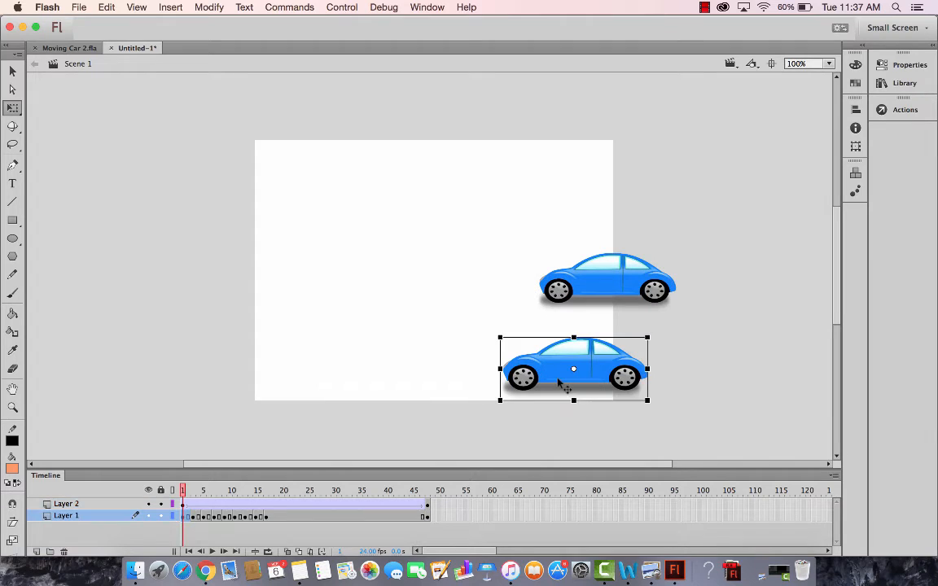
{"action": "left_click", "coordinate": [227, 538]}
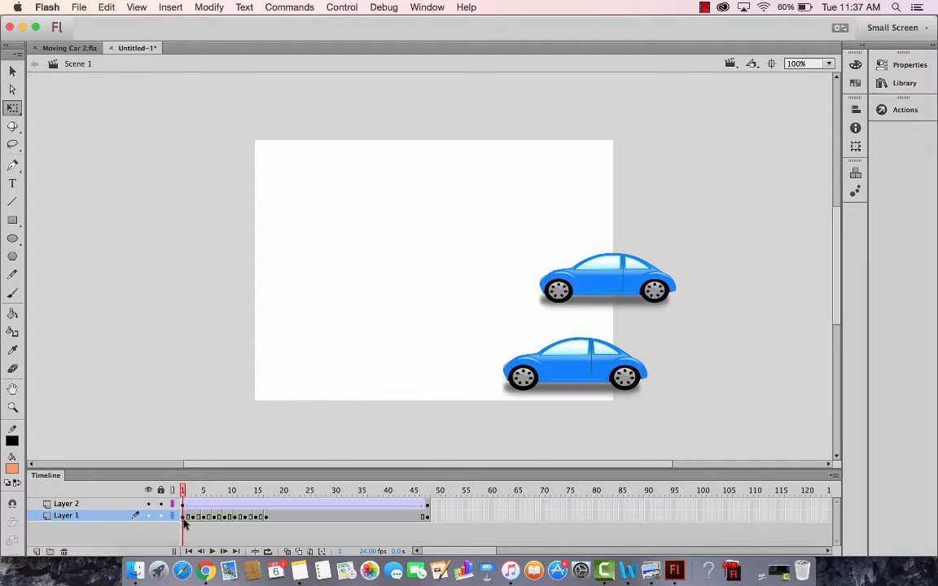
Step through Layer 1's frames up to frame 20, test the movie as an SWF, and close the test window.
{"action": "left_click", "coordinate": [189, 517]}
{"action": "left_click", "coordinate": [198, 517]}
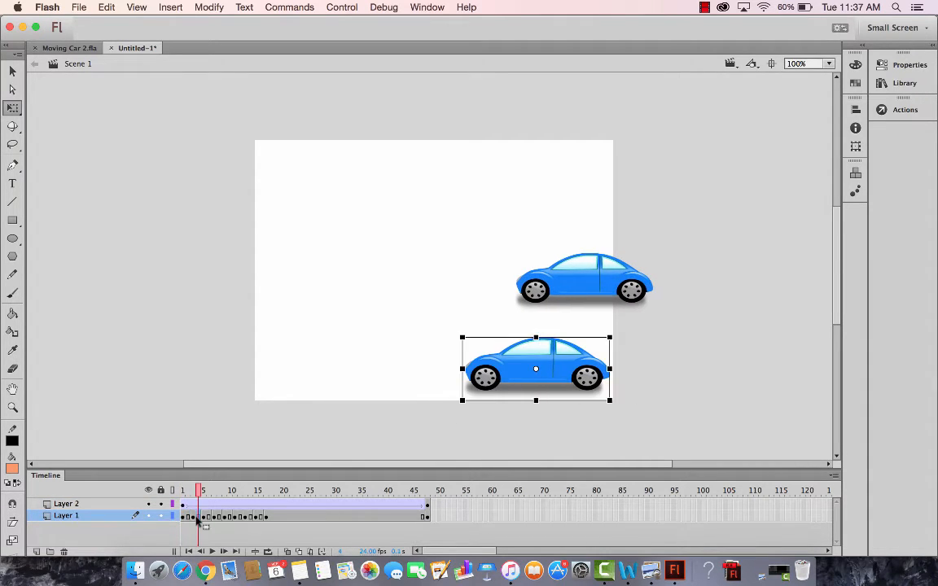
{"action": "left_click", "coordinate": [204, 517]}
{"action": "left_click", "coordinate": [217, 517]}
{"action": "left_click", "coordinate": [229, 517]}
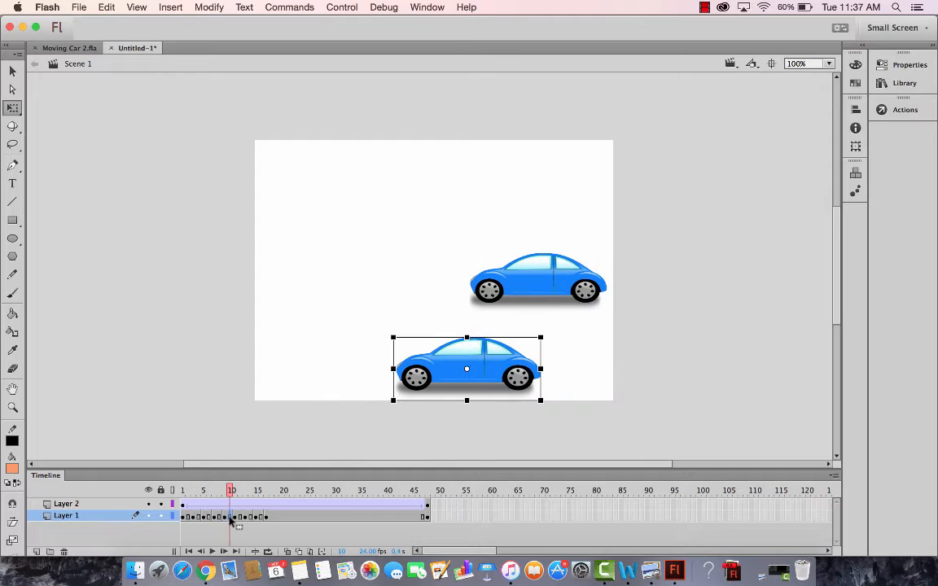
{"action": "left_click", "coordinate": [241, 517]}
{"action": "left_click", "coordinate": [283, 517]}
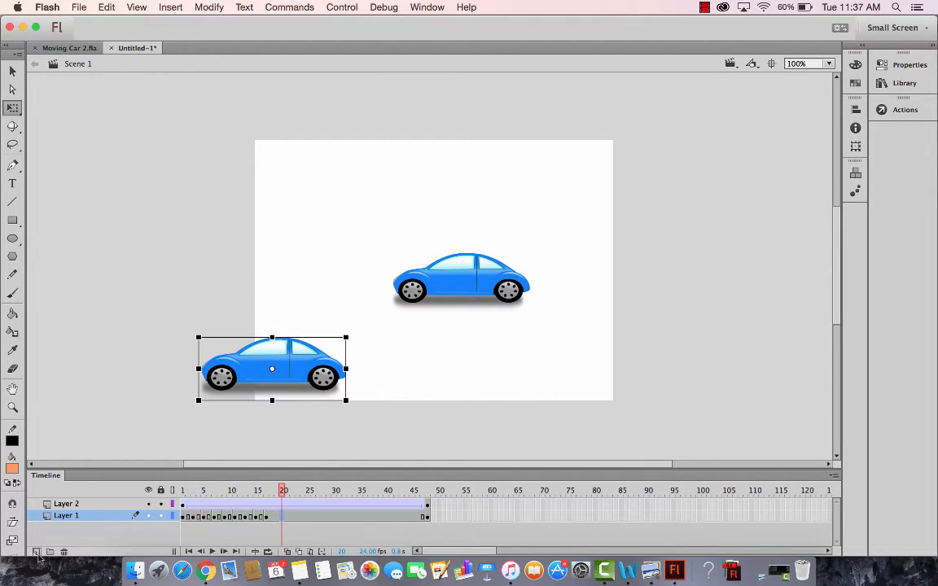
{"action": "key", "text": "super+Return"}
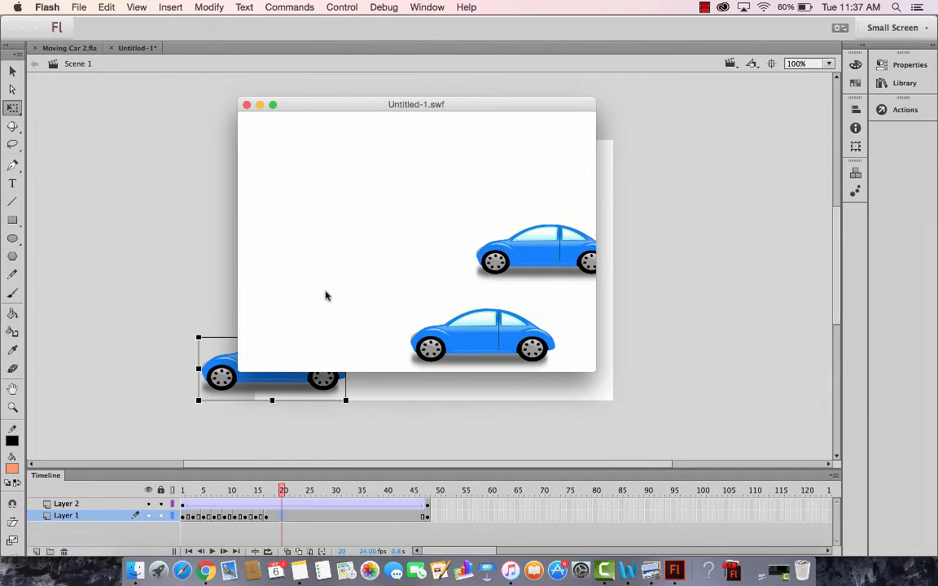
{"action": "left_click", "coordinate": [247, 104]}
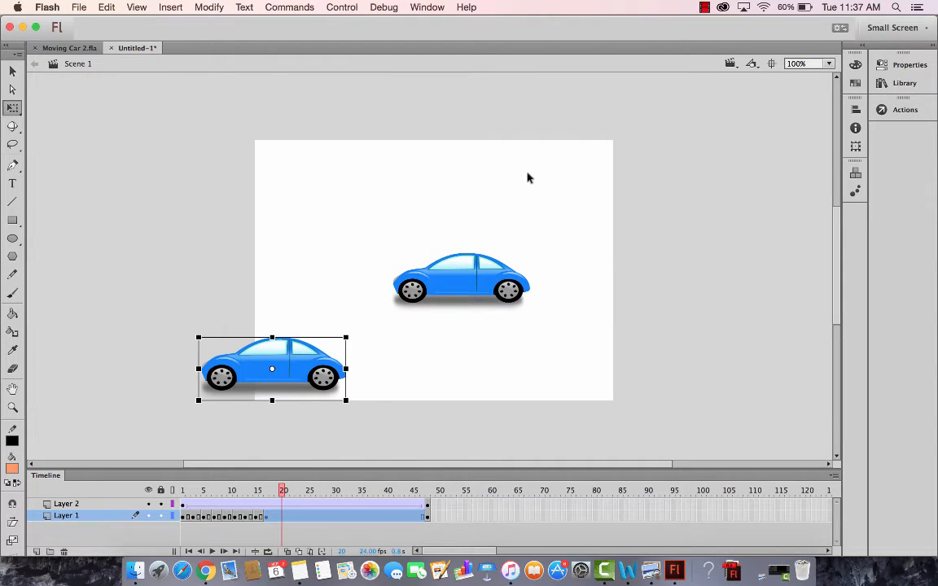
Add a new layer to the scene and move it above Layer 2.
{"action": "left_click", "coordinate": [36, 552]}
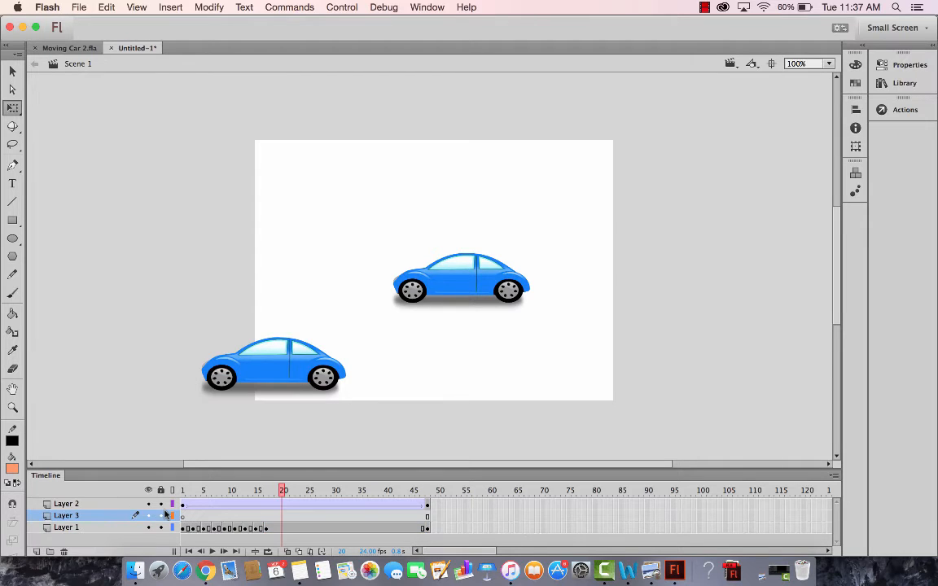
{"action": "left_click", "coordinate": [65, 553]}
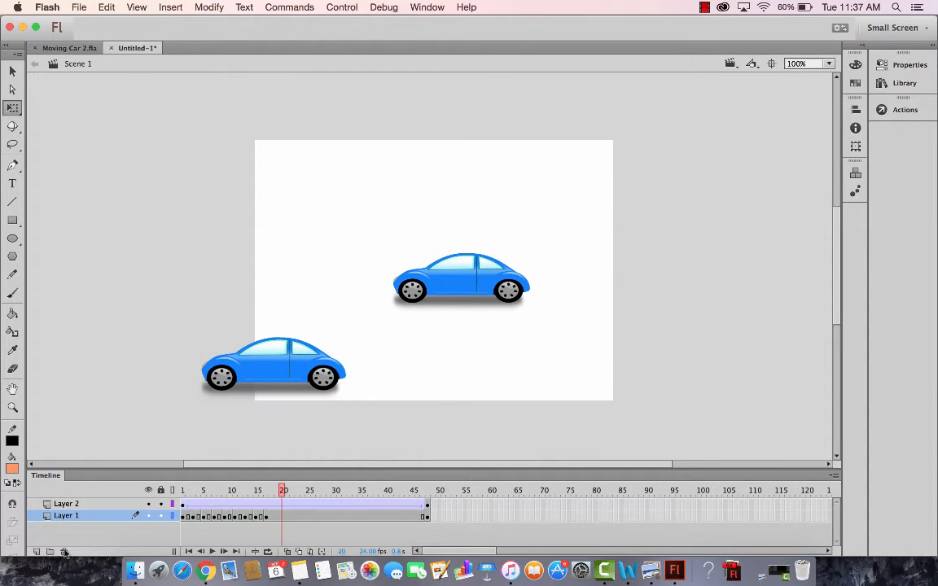
{"action": "left_click", "coordinate": [36, 552]}
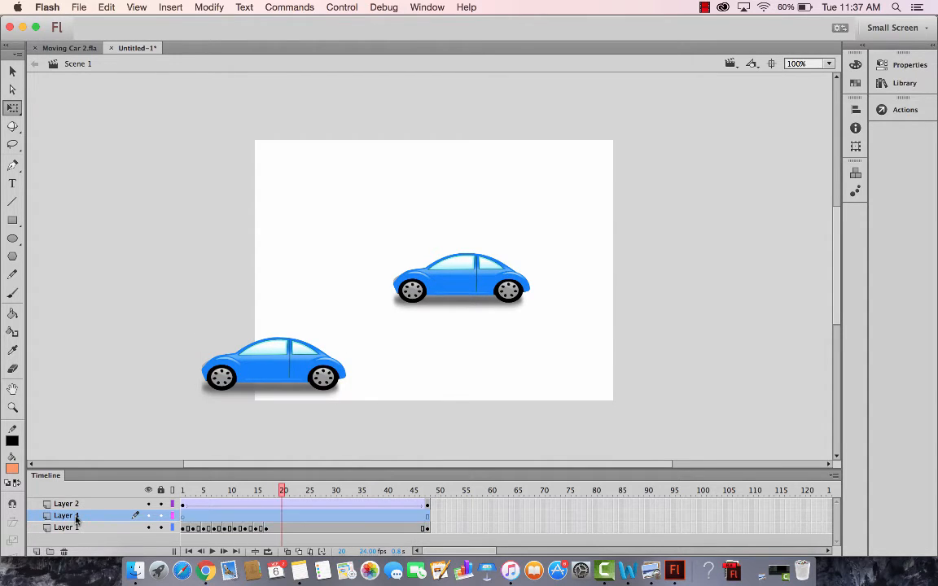
{"action": "left_click_drag", "start_coordinate": [70, 516], "coordinate": [76, 504]}
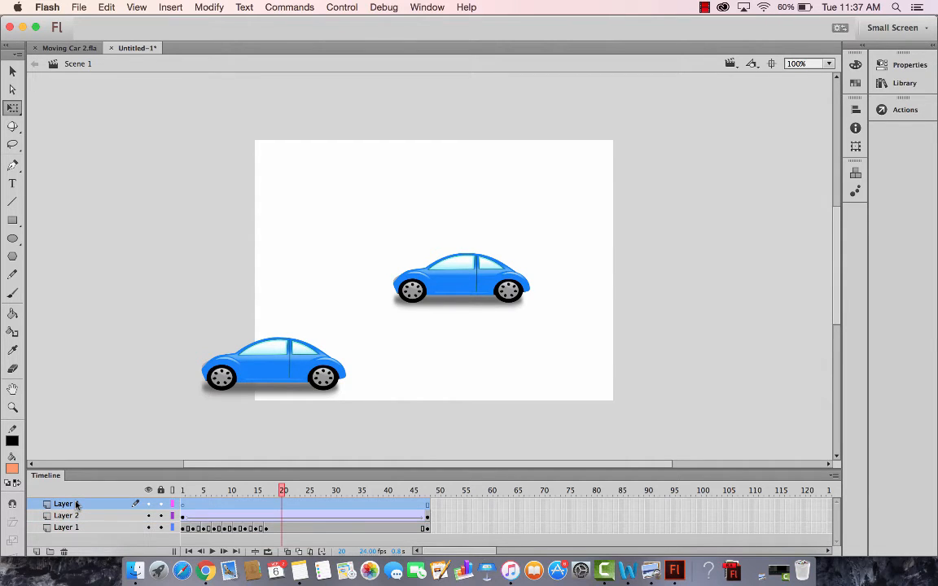
{"action": "left_click", "coordinate": [140, 325]}
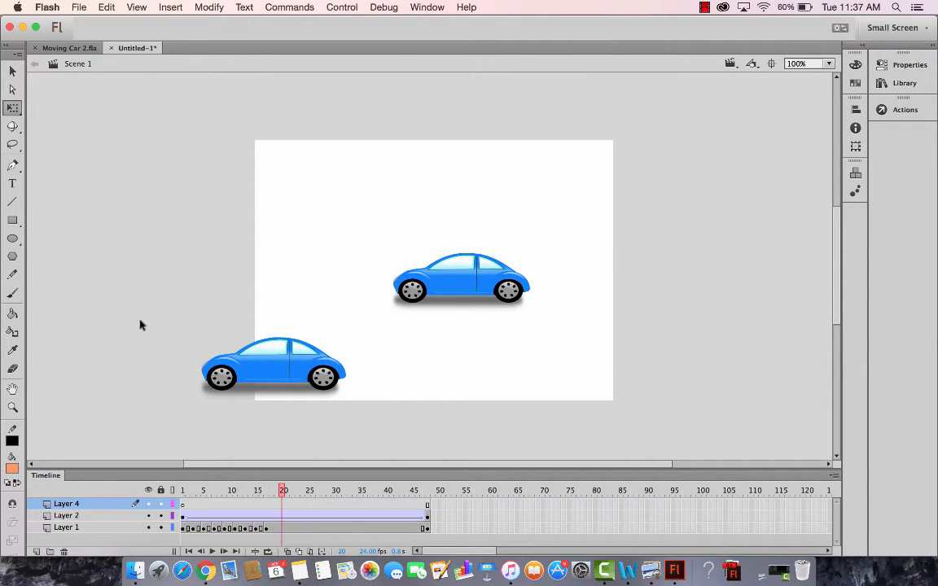
With frame 1 of Layer 4 selected, create a new Graphic symbol named Car with Rotating Tires.
{"action": "left_click", "coordinate": [184, 506]}
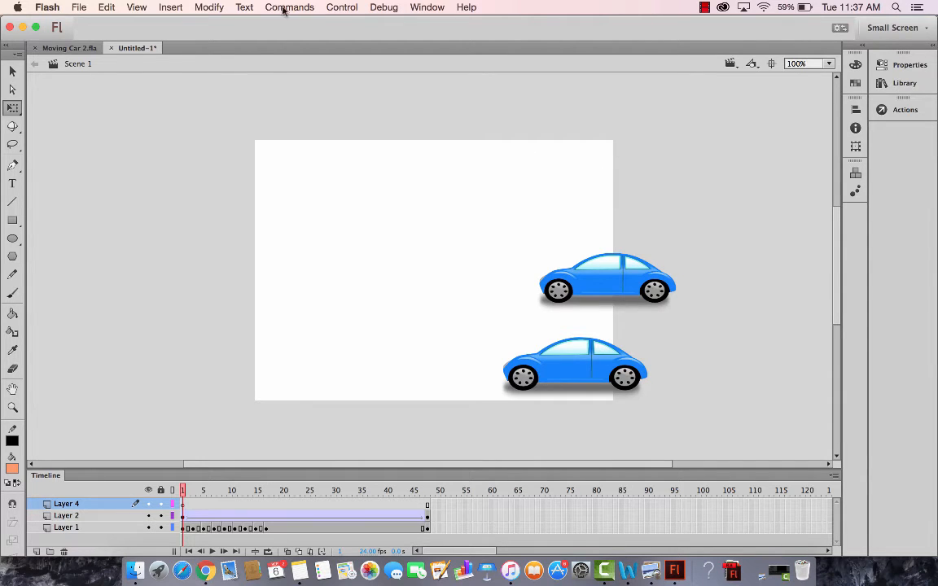
{"action": "left_click", "coordinate": [167, 7]}
{"action": "left_click", "coordinate": [169, 22]}
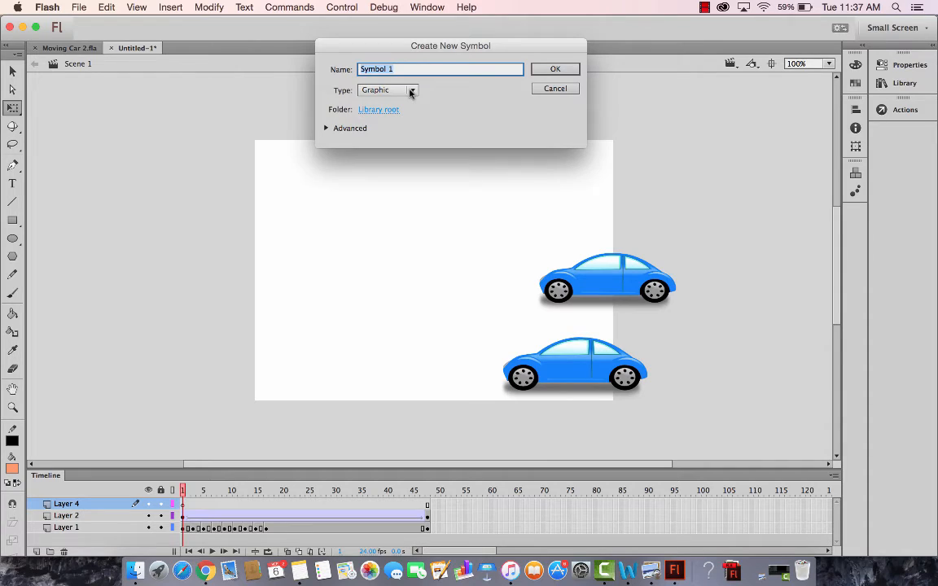
{"action": "type", "text": "Mov"}
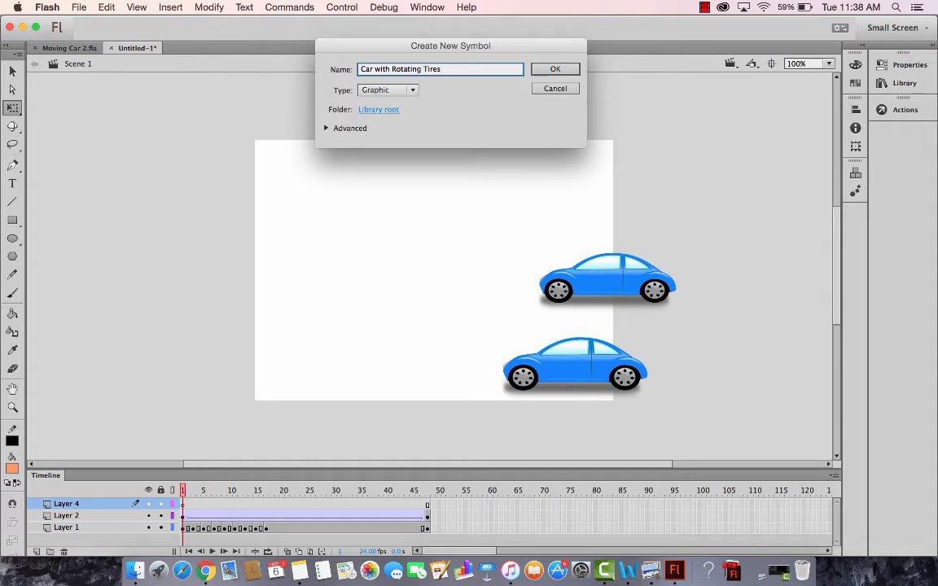
{"action": "key", "text": "Return"}
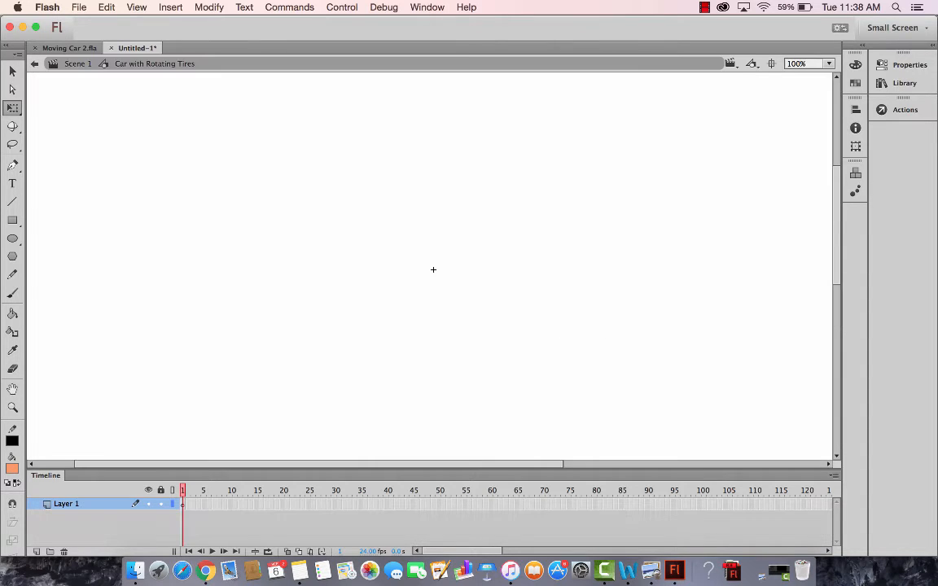
Return to Scene 1 and preview the Car symbol in the library.
{"action": "left_click", "coordinate": [65, 64]}
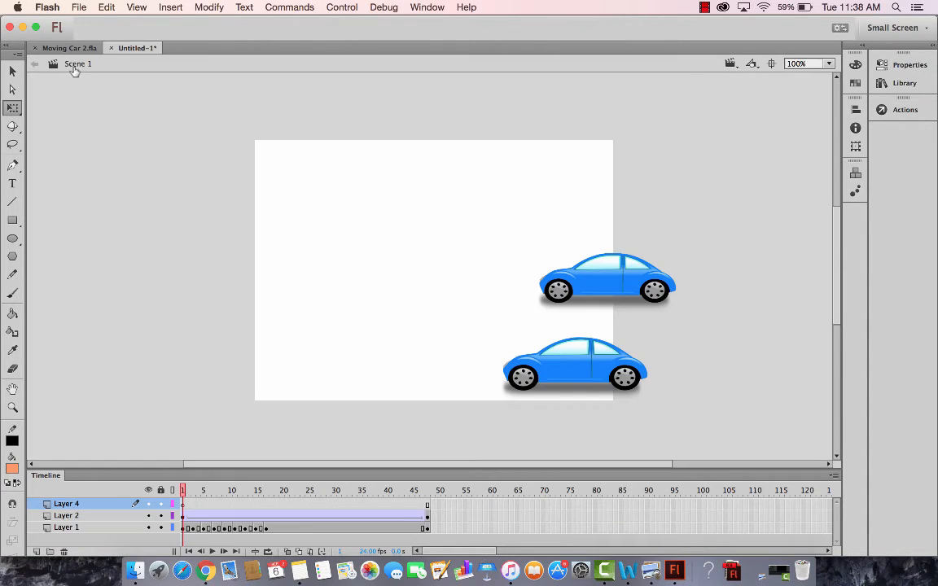
{"action": "left_click", "coordinate": [907, 84]}
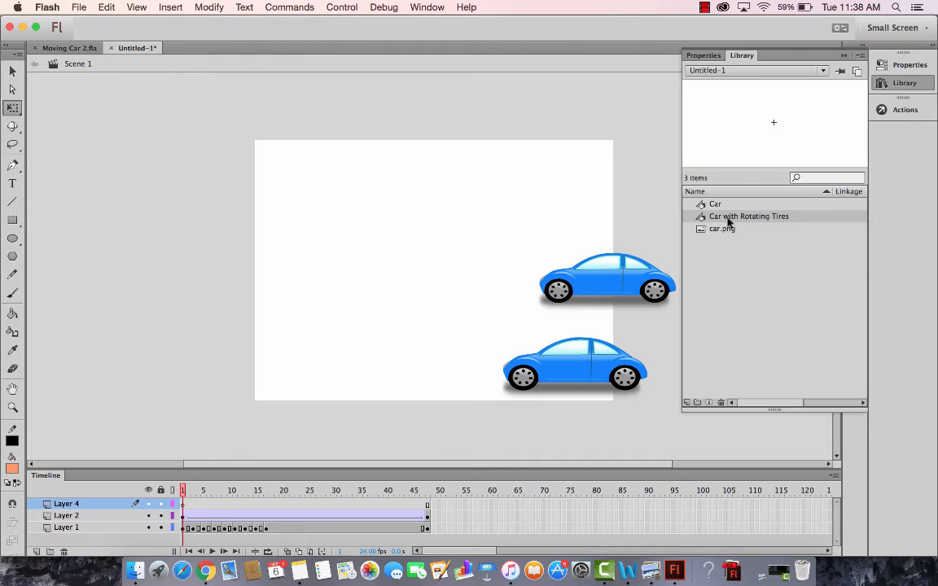
{"action": "left_click", "coordinate": [708, 205]}
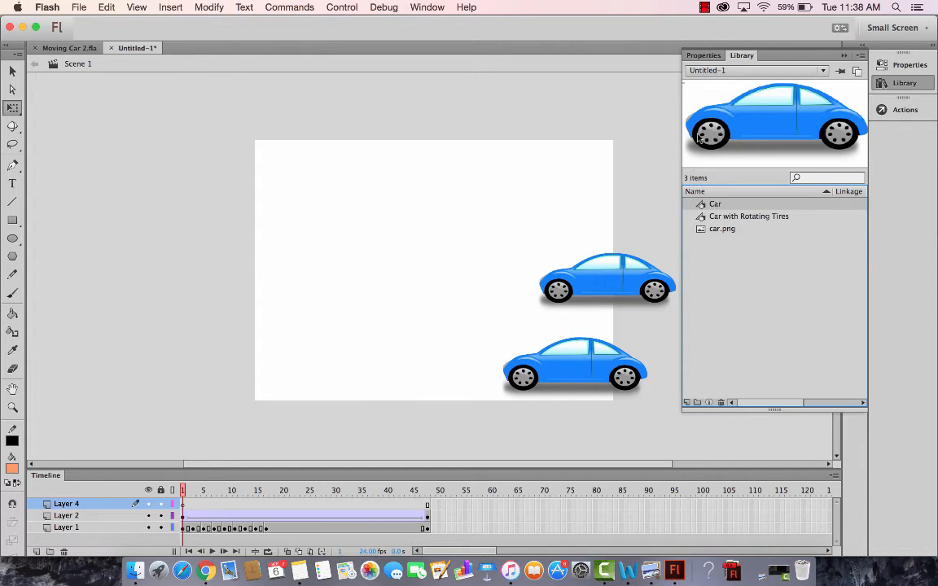
Open the Car with Rotating Tires symbol and place car.png at its centre, scaled down and flipped horizontally to face left.
{"action": "double_click", "coordinate": [704, 218]}
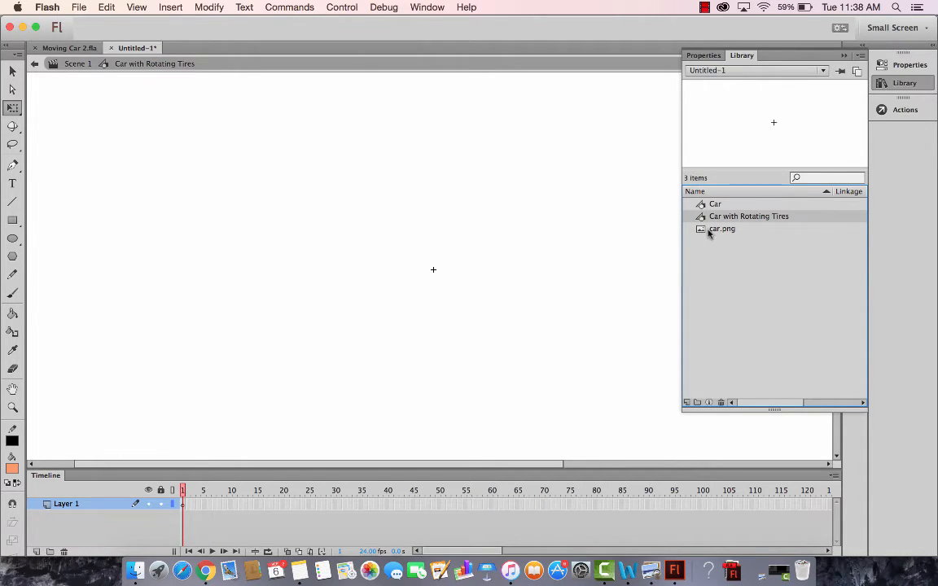
{"action": "left_click_drag", "start_coordinate": [702, 230], "coordinate": [434, 273]}
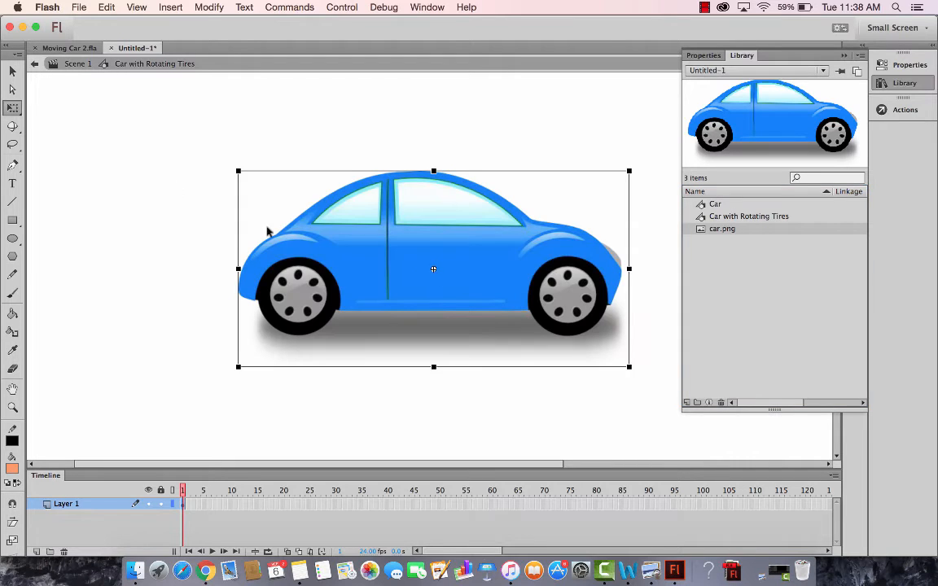
{"action": "left_click_drag", "start_coordinate": [238, 171], "coordinate": [575, 202]}
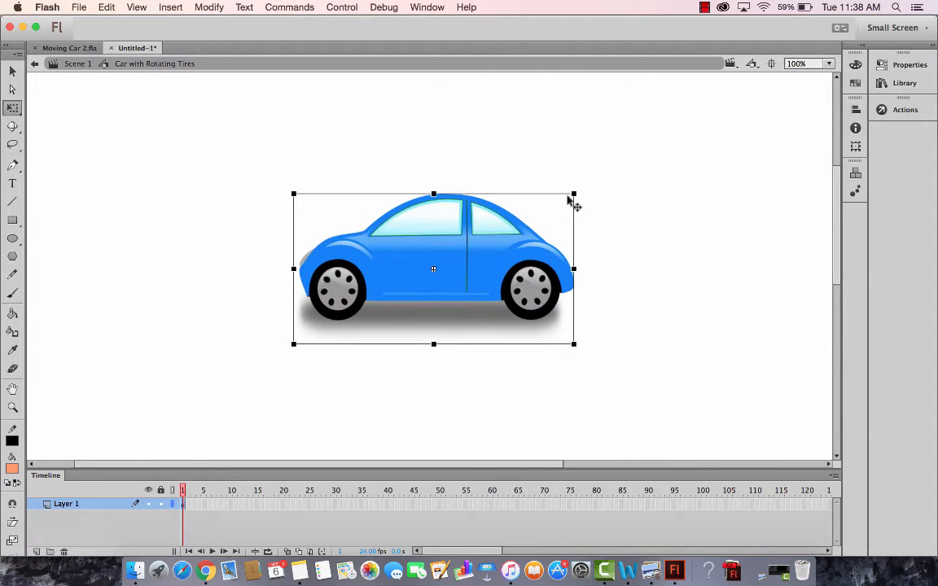
Rename Layer 1 inside the Car with Rotating Tires symbol as Car.
{"action": "double_click", "coordinate": [61, 505]}
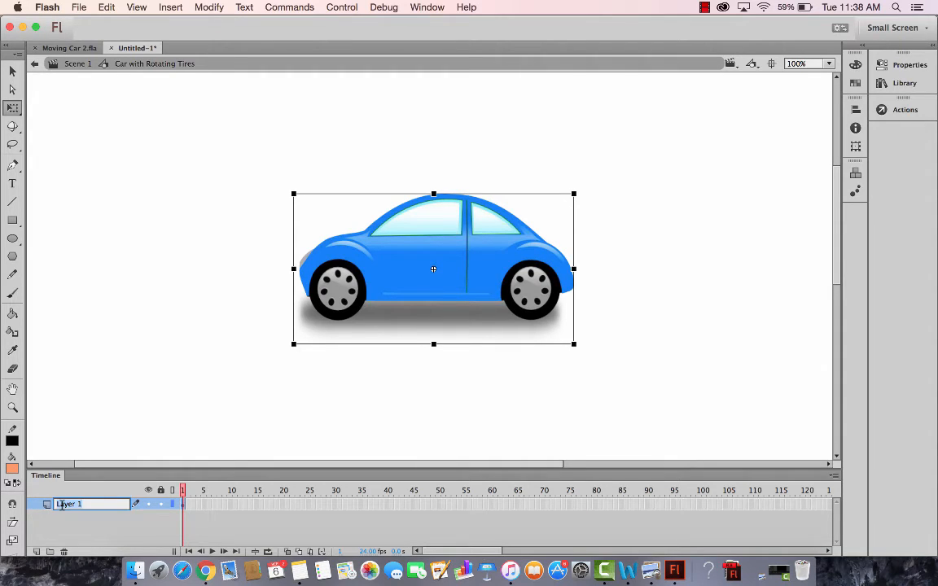
{"action": "type", "text": "Car"}
{"action": "key", "text": "Return"}
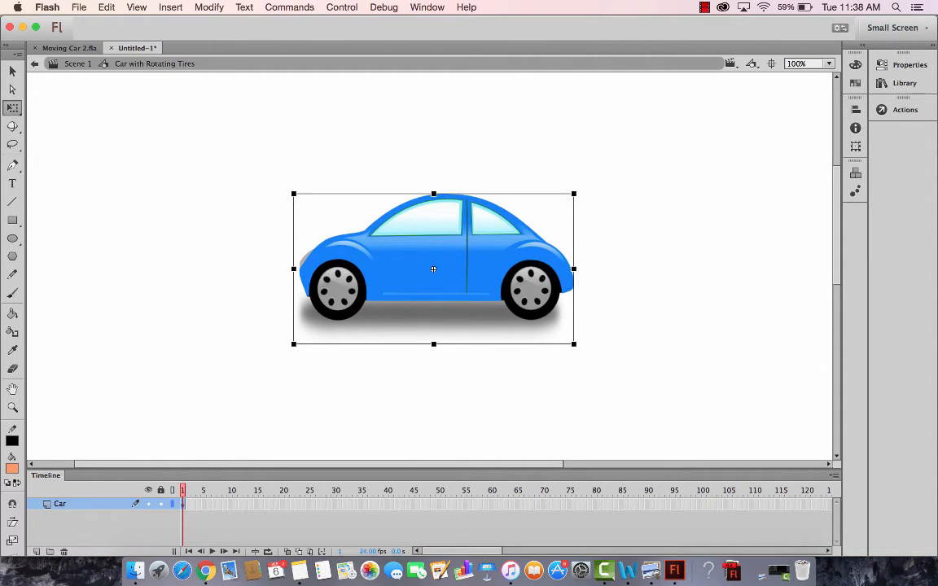
Add a layer named Tire above the Car layer in the symbol, and return to Scene 1.
{"action": "left_click", "coordinate": [36, 551]}
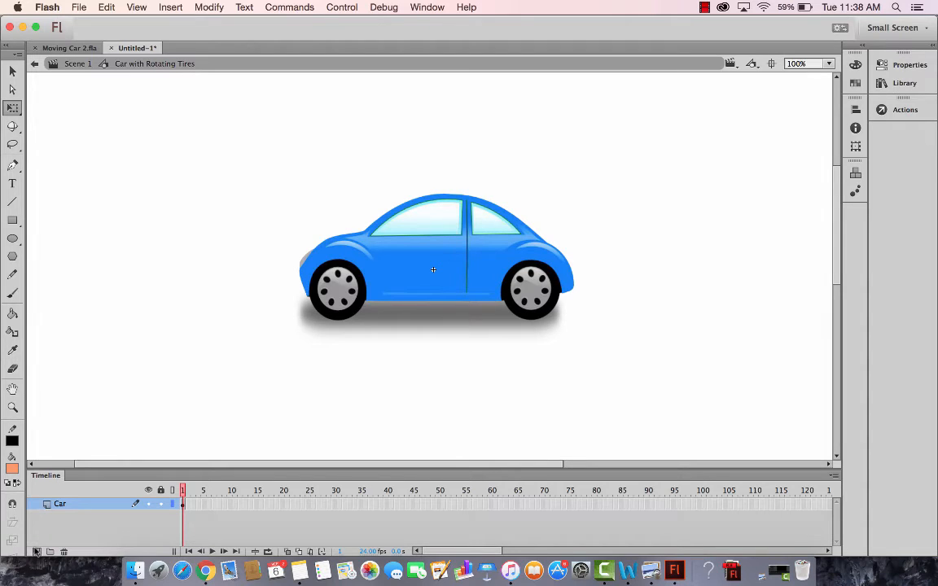
{"action": "left_click", "coordinate": [37, 551]}
{"action": "double_click", "coordinate": [69, 505]}
{"action": "type", "text": "Tire"}
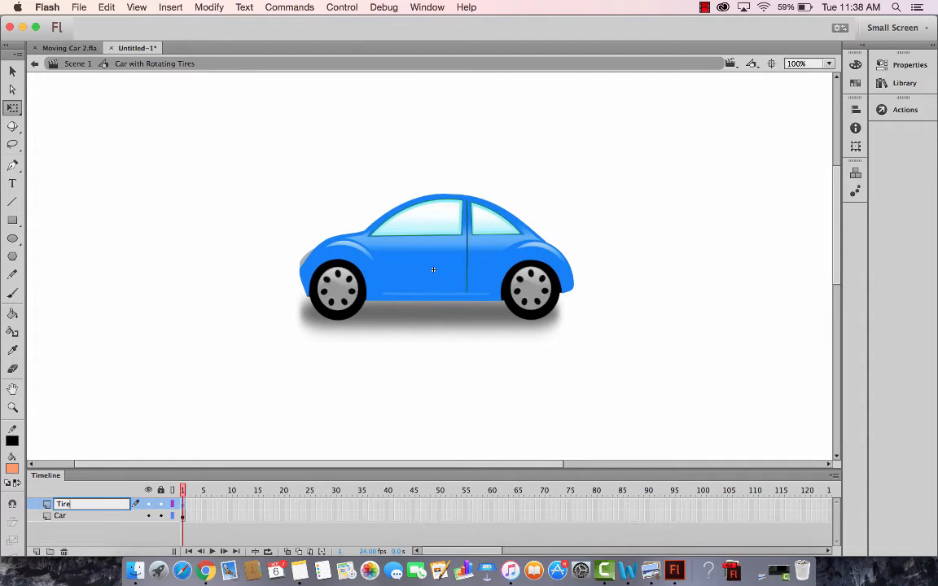
{"action": "key", "text": "Return"}
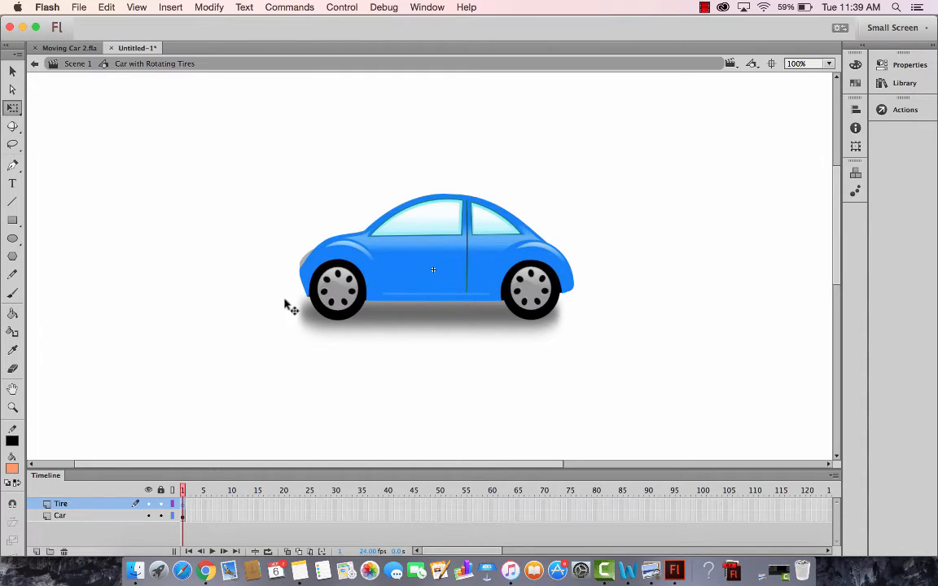
{"action": "left_click", "coordinate": [71, 64]}
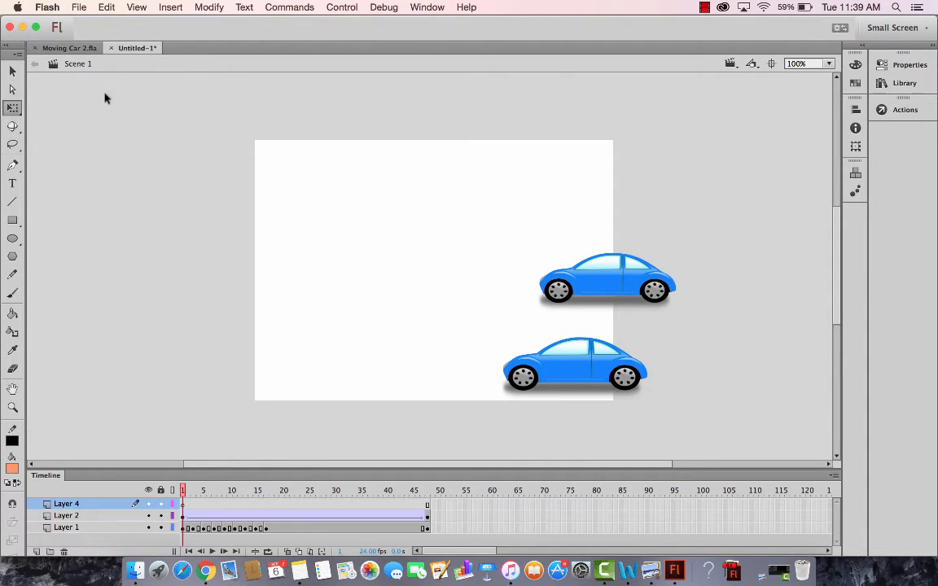
Create a new movie clip symbol named Rotating Tires.
{"action": "left_click", "coordinate": [171, 7]}
{"action": "left_click", "coordinate": [175, 23]}
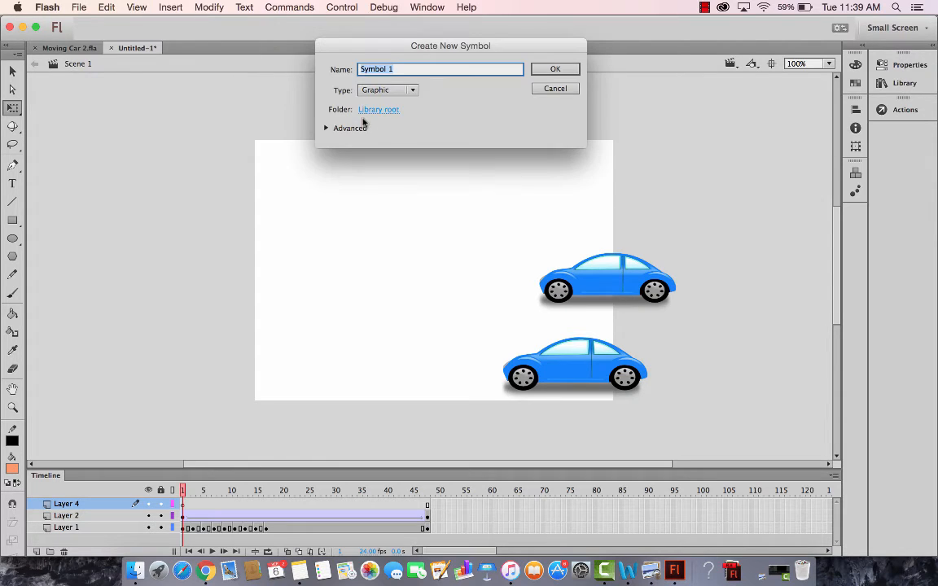
{"action": "left_click", "coordinate": [384, 90]}
{"action": "left_click", "coordinate": [388, 104]}
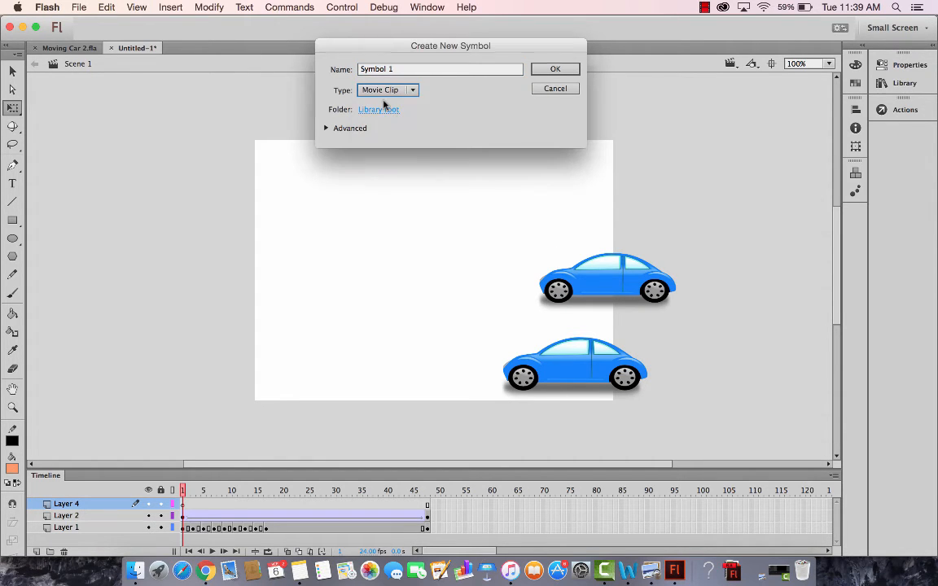
{"action": "left_click", "coordinate": [409, 69]}
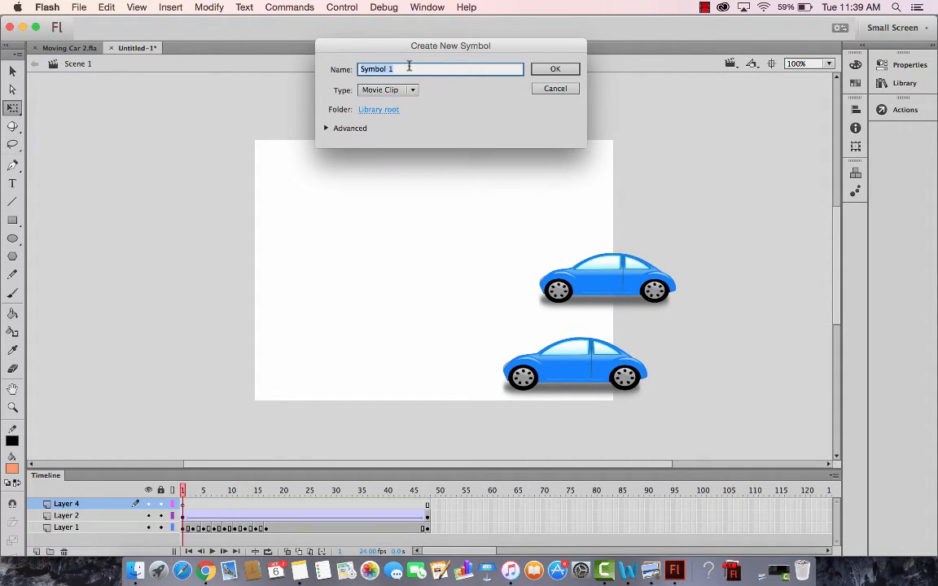
{"action": "type", "text": "M"}
{"action": "type", "text": "otating Tires"}
{"action": "key", "text": "Return"}
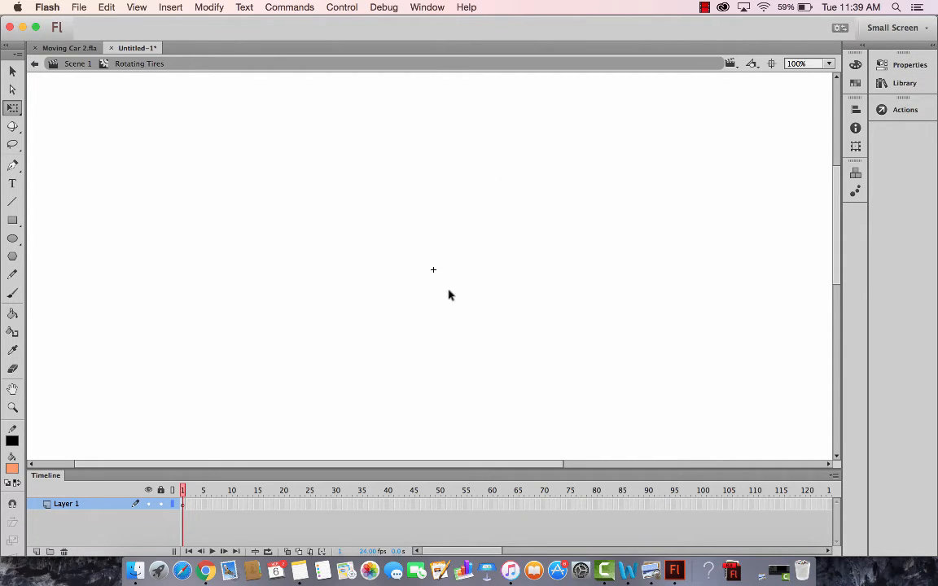
Add a second layer and place car.png on Layer 1 with its rear wheel centred on the registration point.
{"action": "left_click", "coordinate": [36, 552]}
{"action": "left_click", "coordinate": [184, 516]}
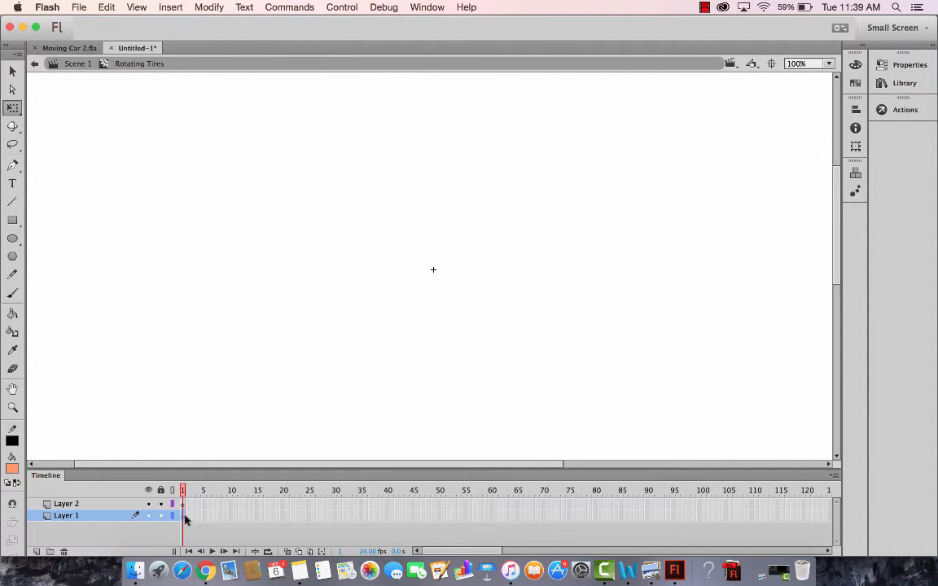
{"action": "left_click", "coordinate": [904, 83]}
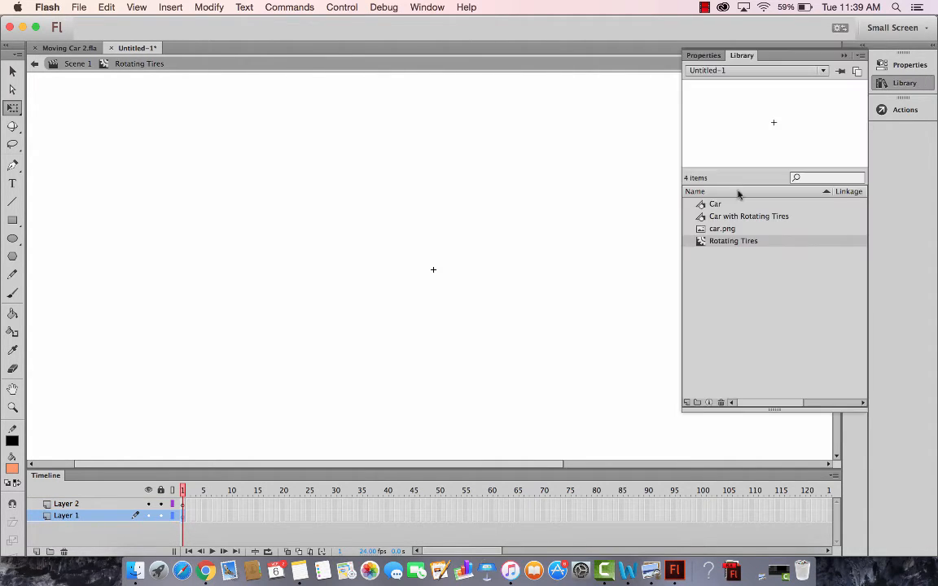
{"action": "left_click", "coordinate": [713, 230]}
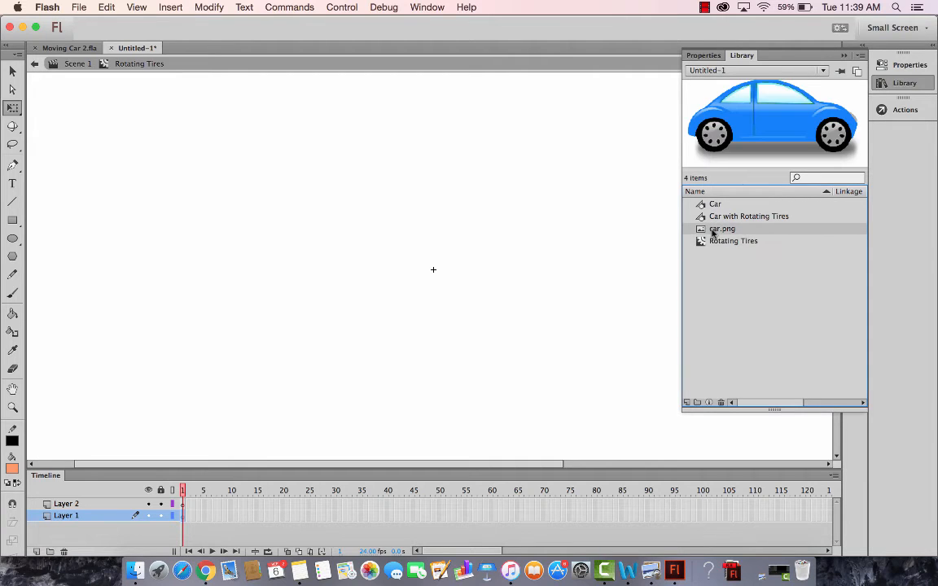
{"action": "left_click_drag", "start_coordinate": [706, 234], "coordinate": [540, 227]}
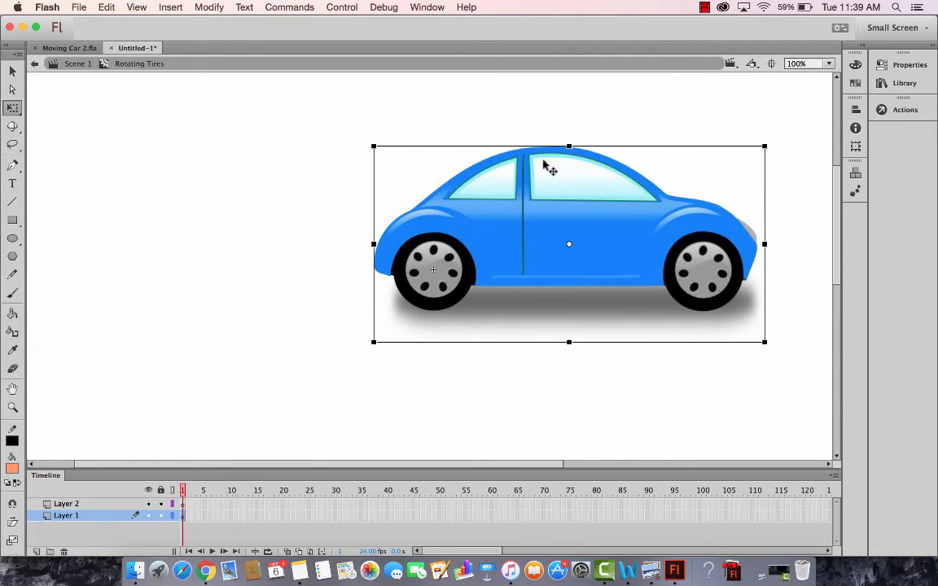
On Layer 2, draw a grey #999999 oval with a black outline, about 112 by 102, beside the car's rear.
{"action": "left_click", "coordinate": [183, 505]}
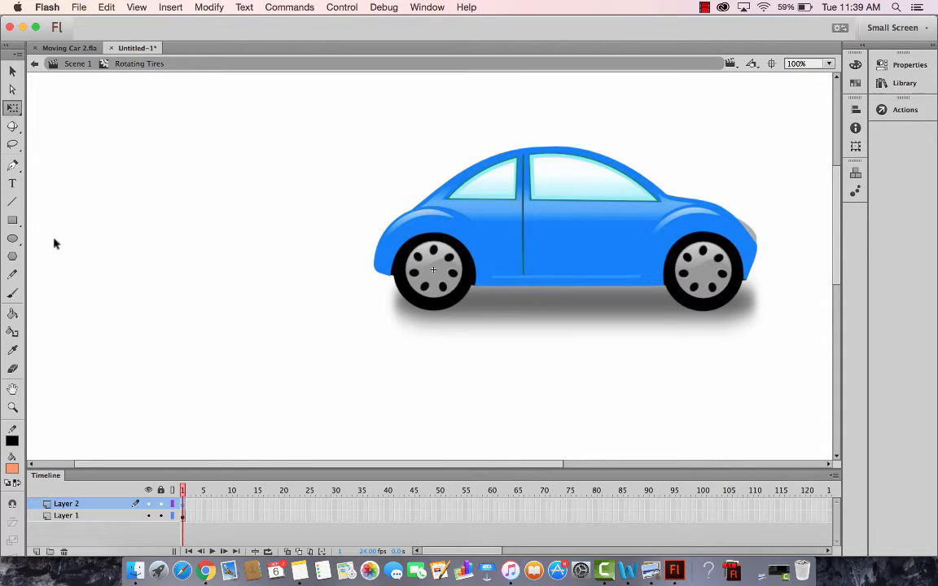
{"action": "left_click", "coordinate": [12, 239]}
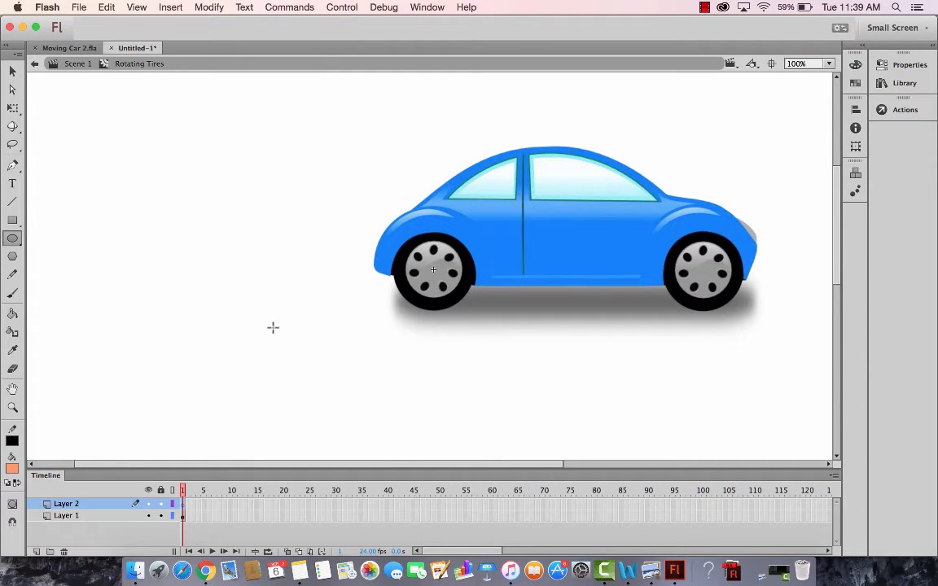
{"action": "left_click", "coordinate": [12, 470]}
{"action": "left_click", "coordinate": [154, 226]}
{"action": "left_click_drag", "start_coordinate": [234, 244], "coordinate": [306, 314]}
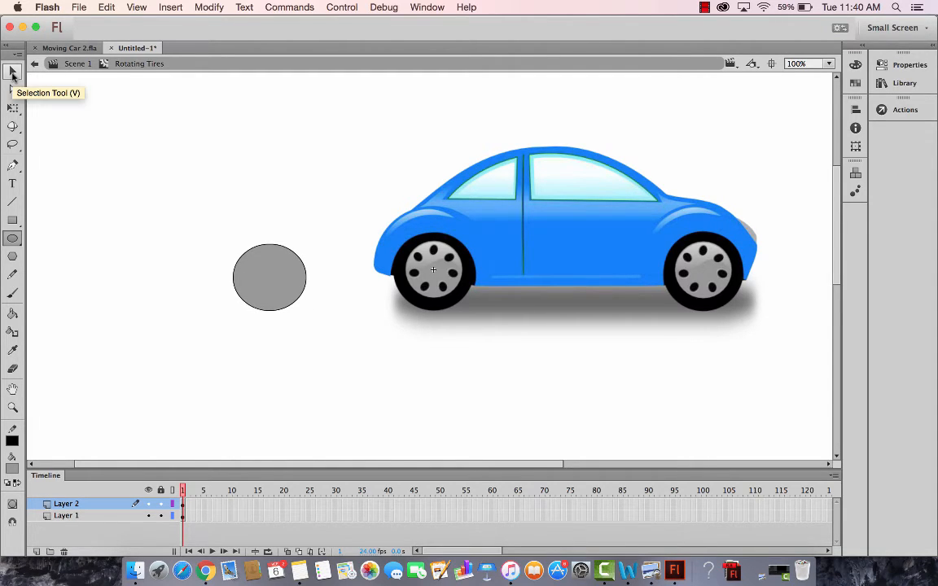
{"action": "left_click", "coordinate": [13, 72]}
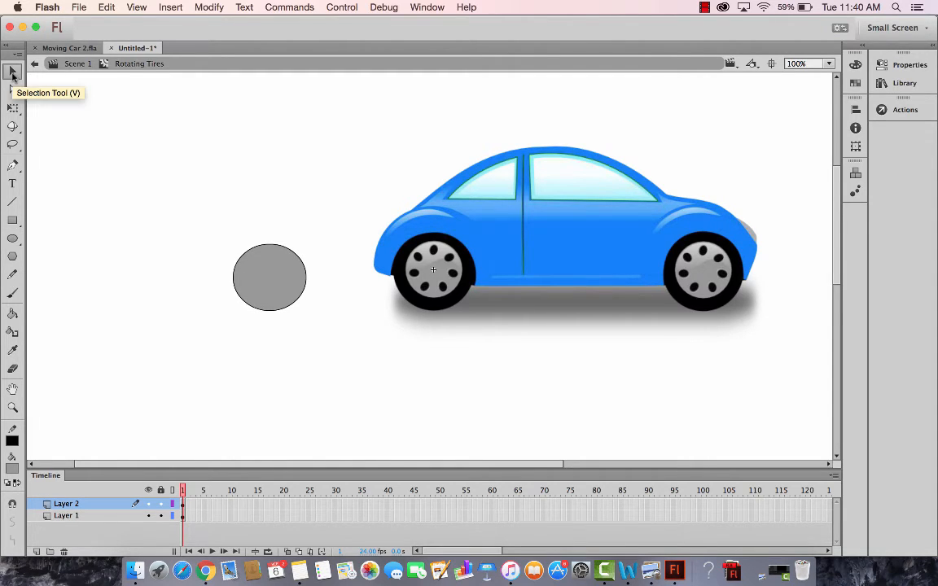
{"action": "left_click", "coordinate": [299, 302]}
{"action": "left_click", "coordinate": [12, 108]}
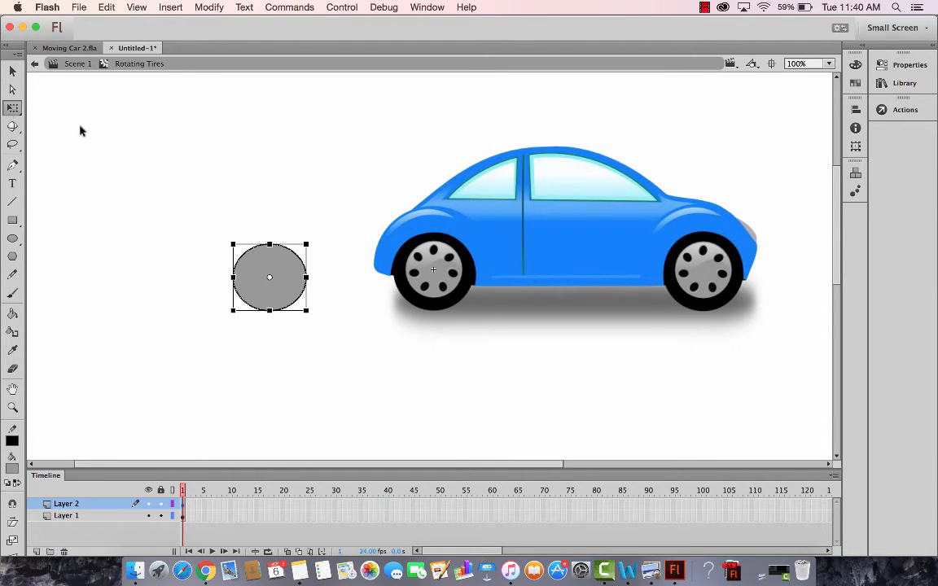
{"action": "left_click", "coordinate": [166, 157]}
{"action": "left_click", "coordinate": [287, 273]}
{"action": "left_click", "coordinate": [321, 292]}
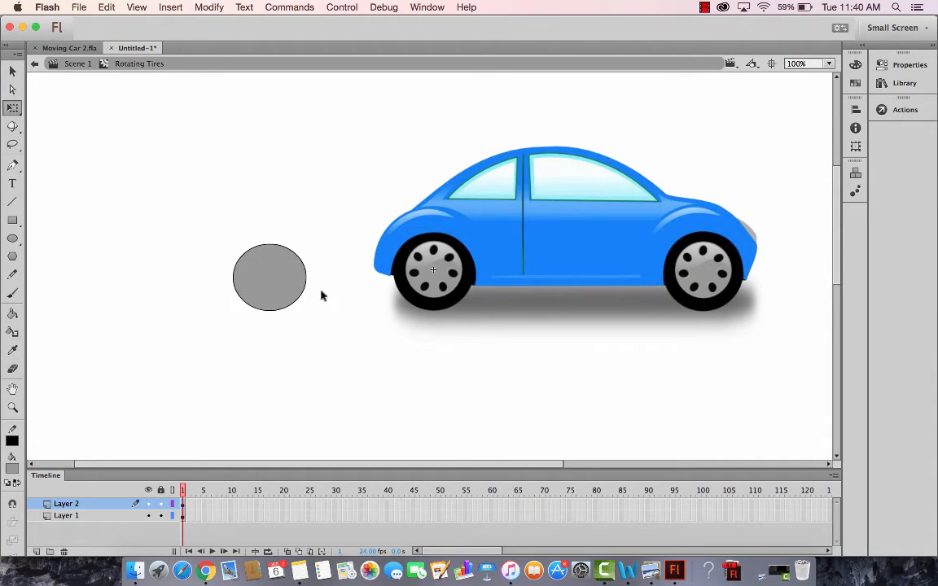
{"action": "left_click", "coordinate": [306, 285]}
{"action": "left_click", "coordinate": [12, 90]}
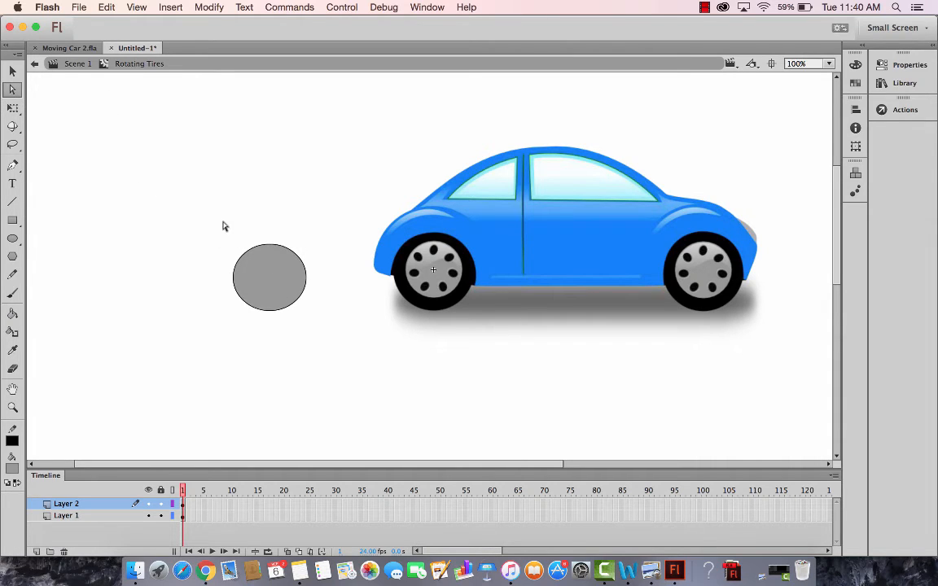
{"action": "left_click", "coordinate": [303, 298]}
{"action": "left_click", "coordinate": [287, 282]}
Set the stroke of the grey oval's black outline to 19.85 to form the tire.
{"action": "left_click", "coordinate": [12, 71]}
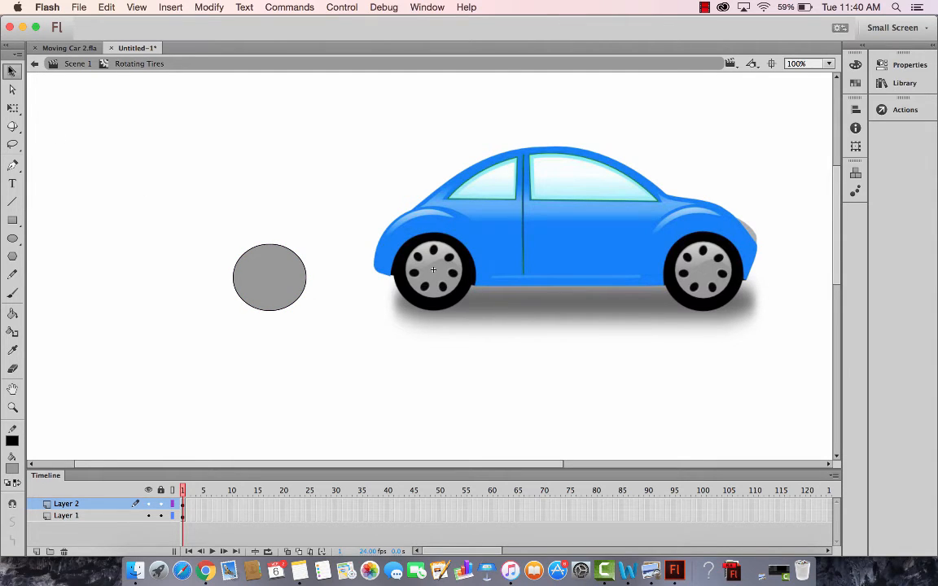
{"action": "left_click", "coordinate": [302, 302]}
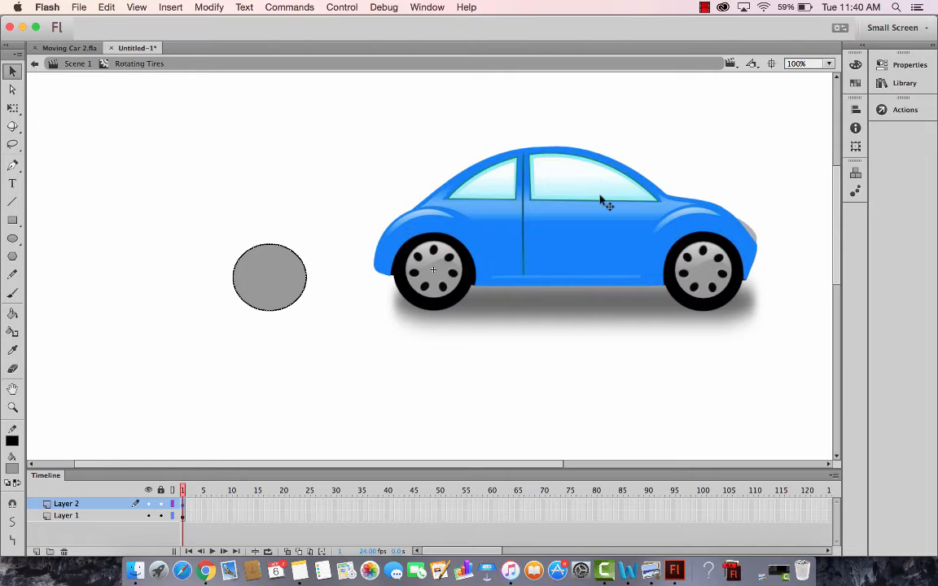
{"action": "left_click", "coordinate": [908, 64]}
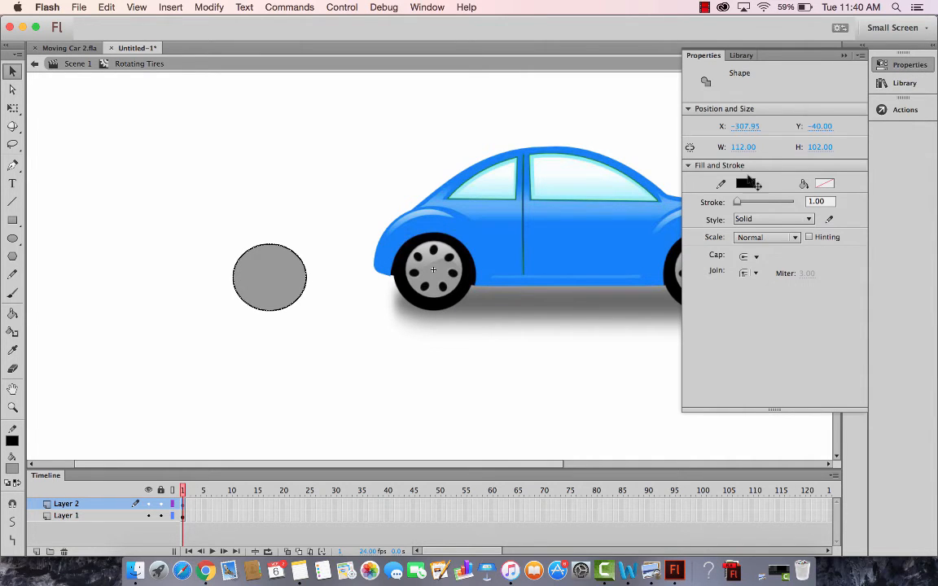
{"action": "left_click_drag", "start_coordinate": [738, 202], "coordinate": [742, 206]}
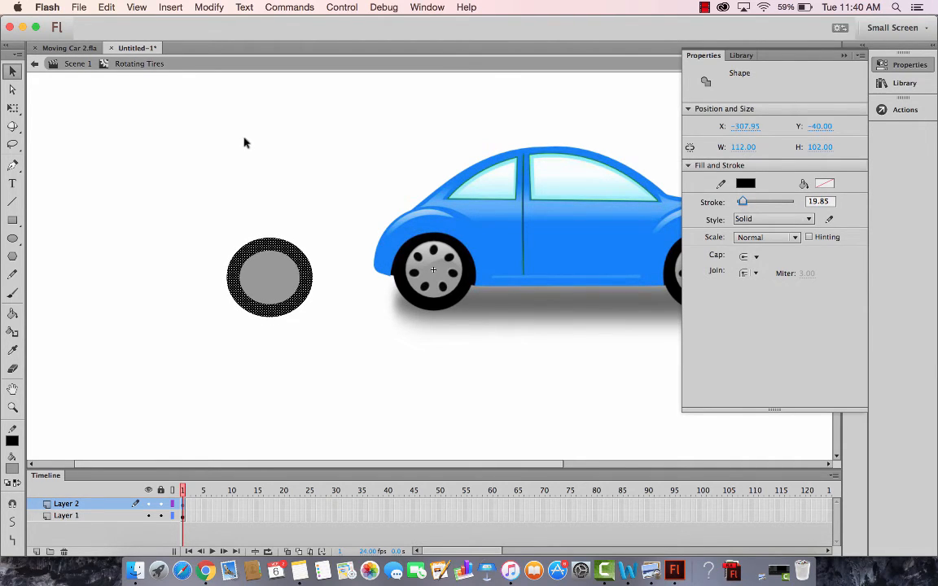
Move the whole drawn tire onto the car's rear wheel and delete Layer 1 with the car picture.
{"action": "left_click", "coordinate": [14, 74]}
{"action": "left_click_drag", "start_coordinate": [120, 144], "coordinate": [330, 340]}
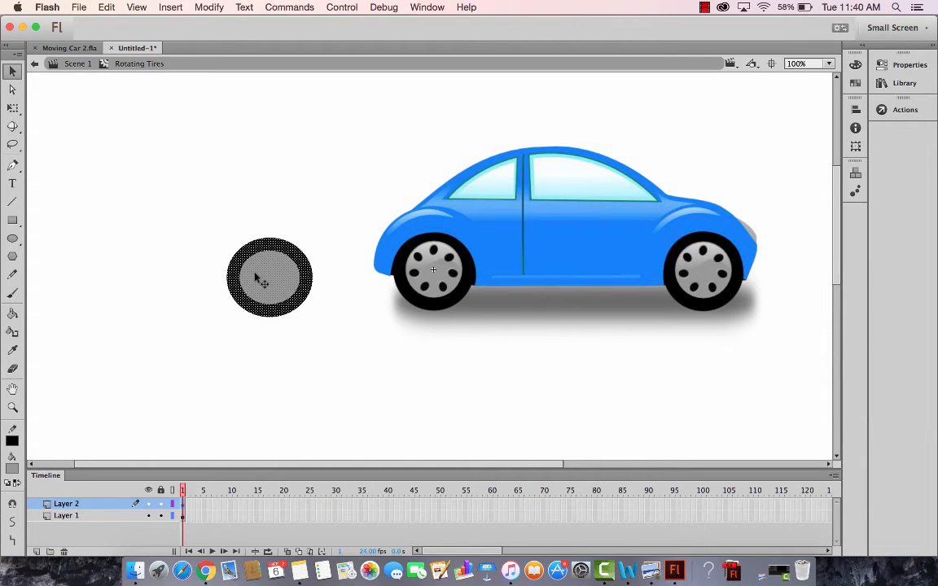
{"action": "left_click_drag", "start_coordinate": [255, 275], "coordinate": [419, 269]}
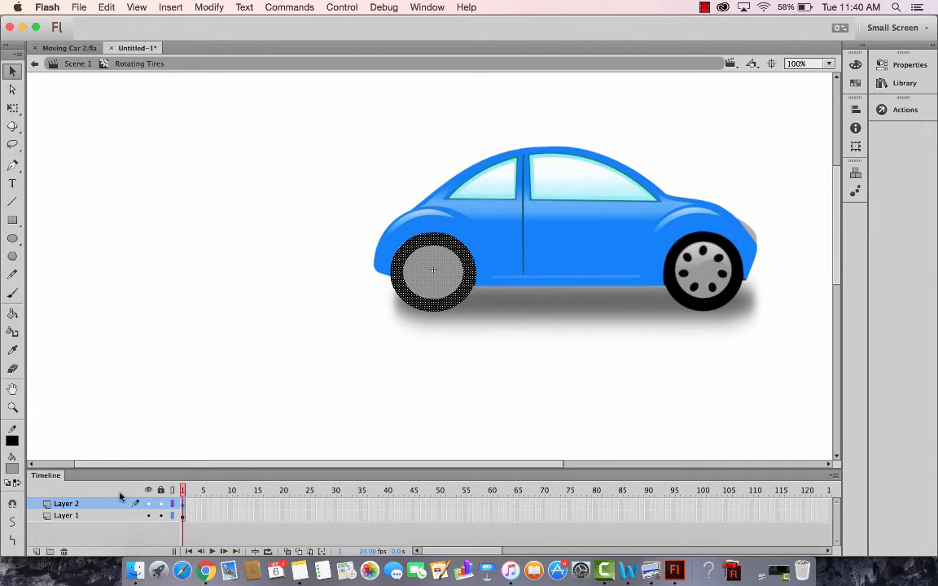
{"action": "left_click", "coordinate": [109, 517]}
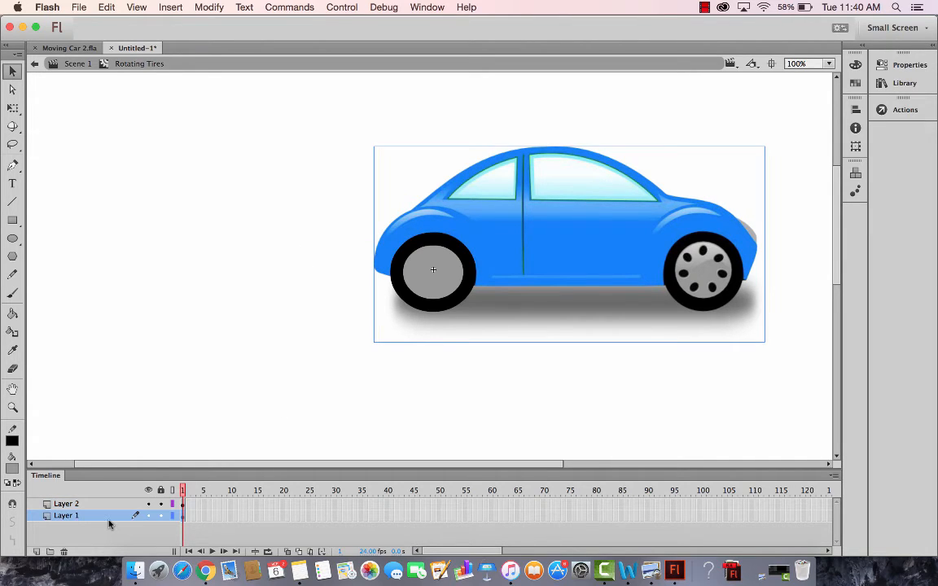
{"action": "left_click", "coordinate": [64, 551]}
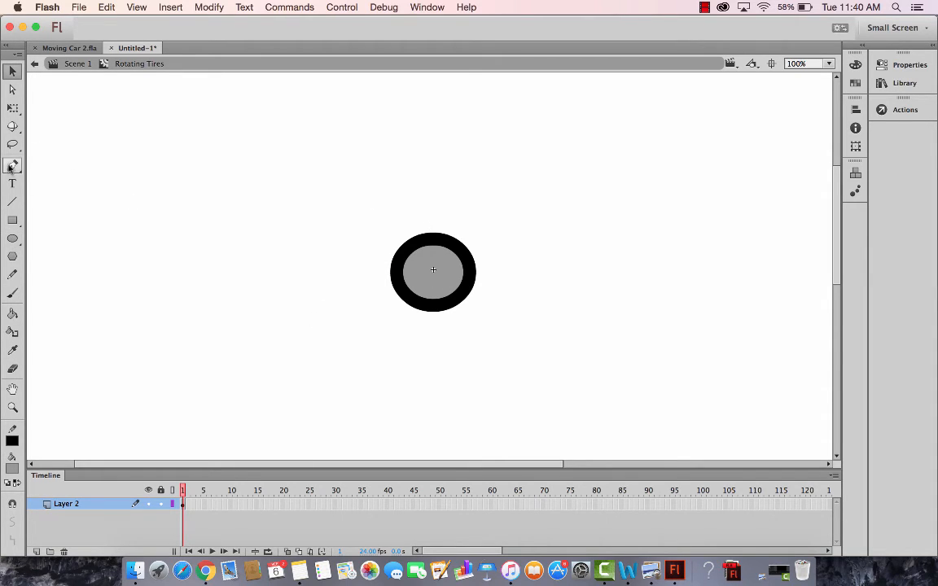
Draw four small black-filled ovals inside the grey hub, one each at its upper, lower, left and right edges.
{"action": "left_click", "coordinate": [12, 239]}
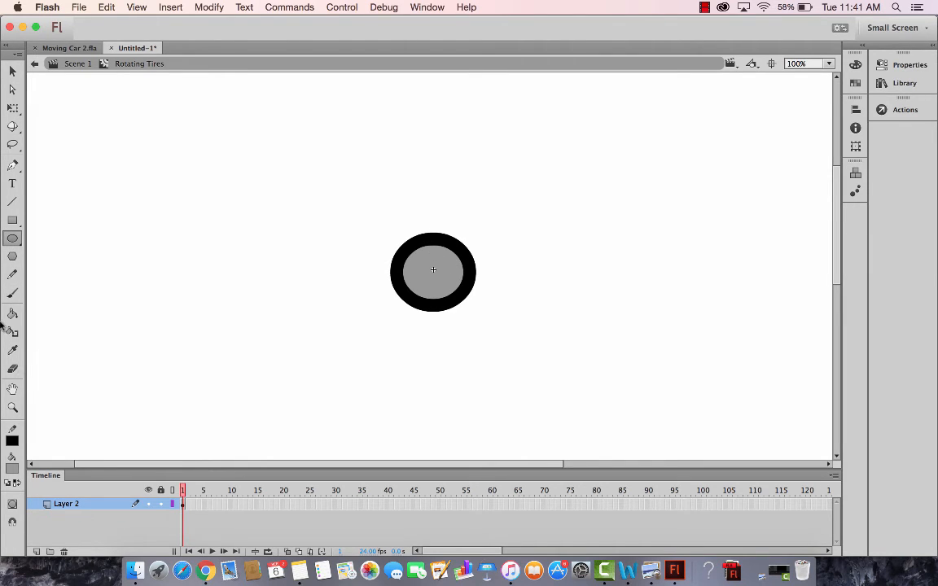
{"action": "left_click", "coordinate": [11, 443]}
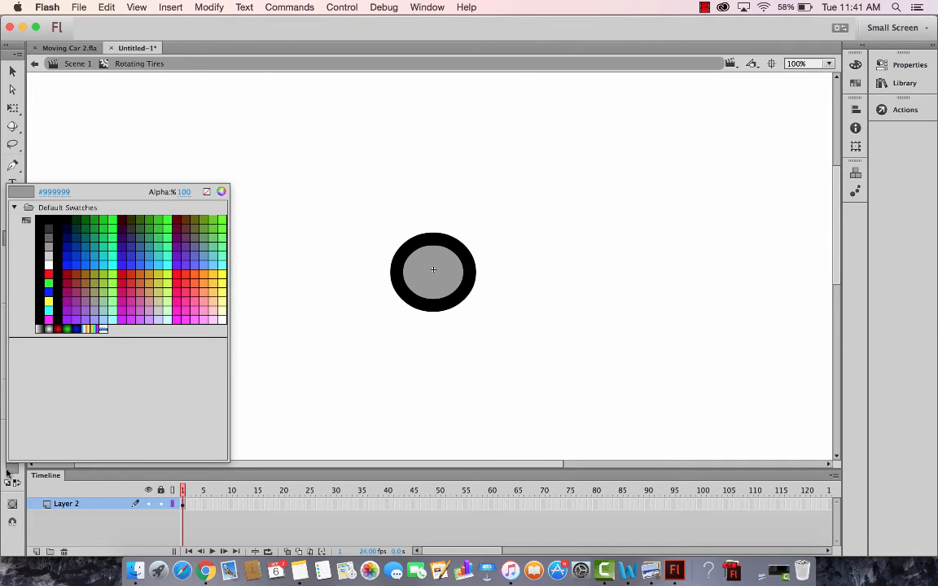
{"action": "left_click", "coordinate": [43, 244]}
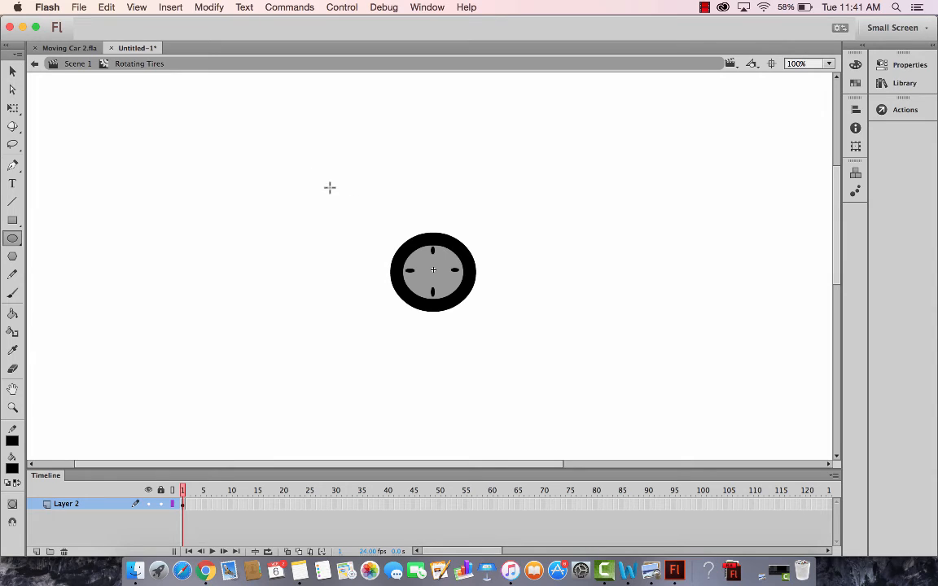
Select the entire tire drawing and convert it to a graphic symbol named Tire.
{"action": "left_click", "coordinate": [13, 71]}
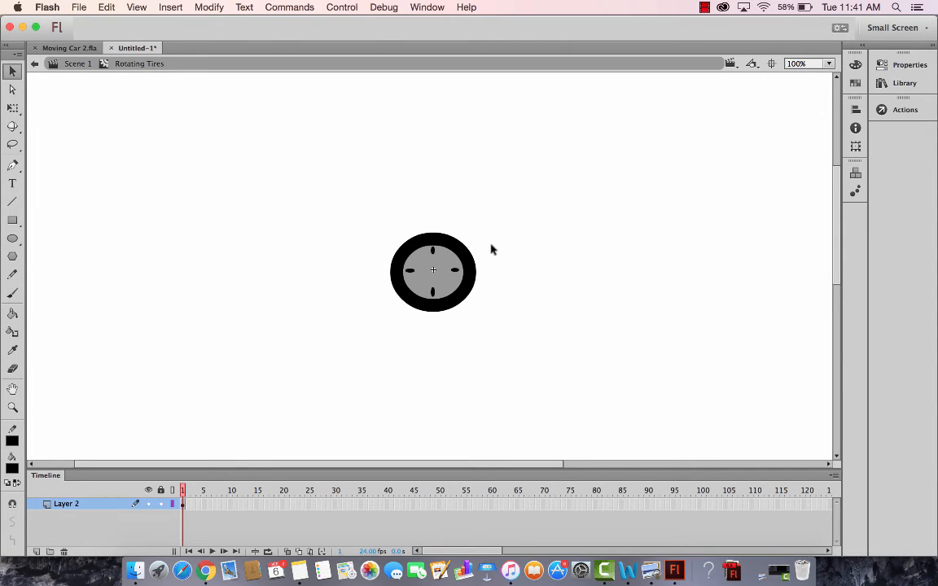
{"action": "left_click_drag", "start_coordinate": [330, 202], "coordinate": [502, 344]}
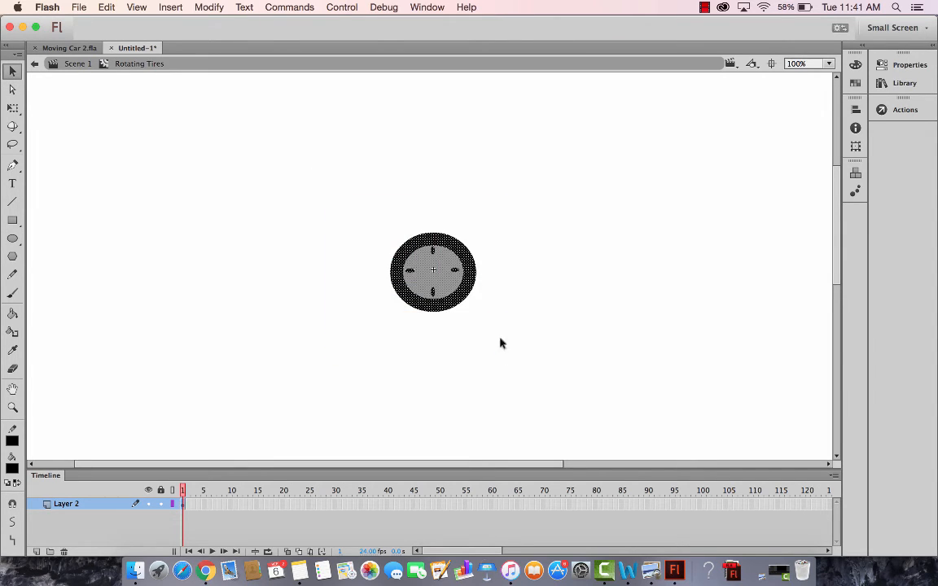
{"action": "right_click", "coordinate": [450, 277]}
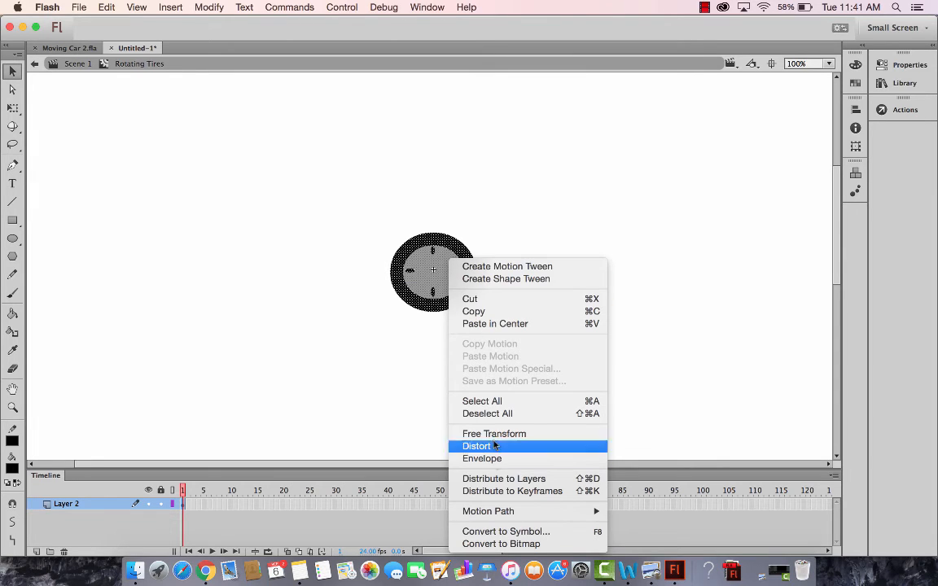
{"action": "left_click", "coordinate": [500, 534]}
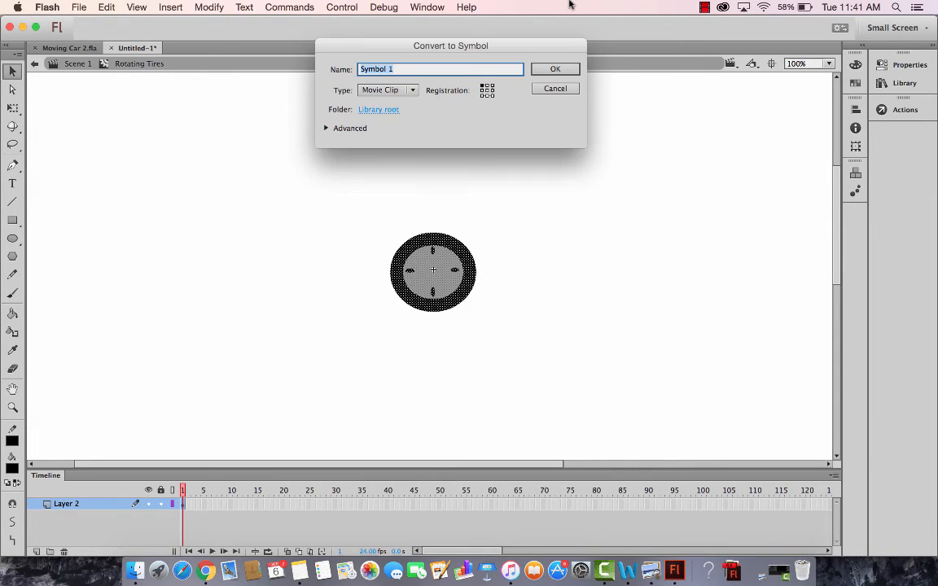
{"action": "left_click", "coordinate": [387, 90]}
{"action": "left_click", "coordinate": [403, 131]}
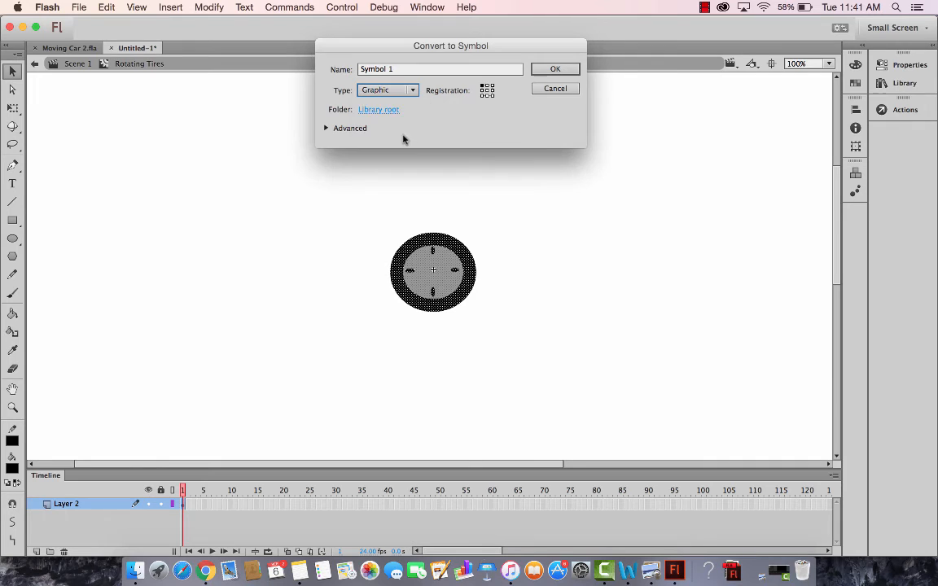
{"action": "left_click", "coordinate": [414, 68]}
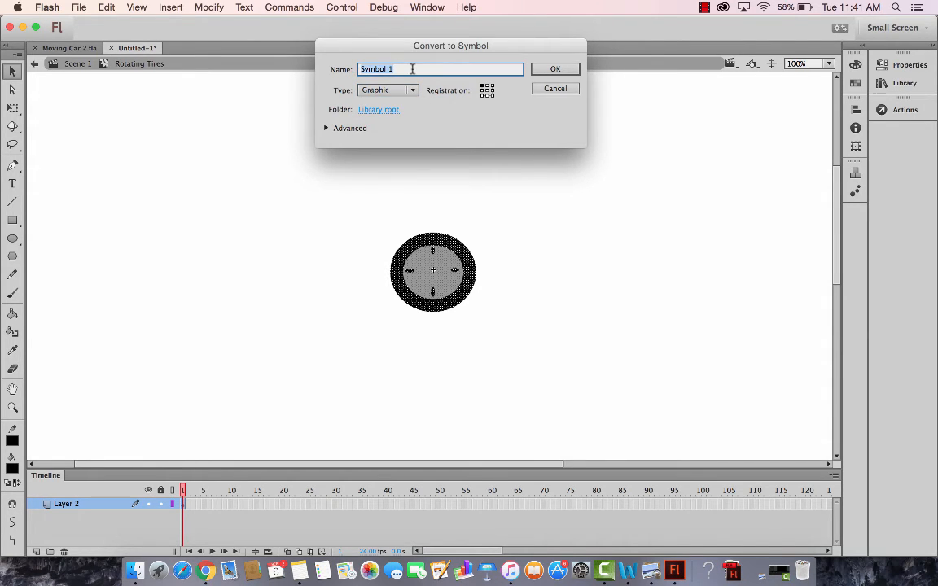
{"action": "type", "text": "Tire"}
{"action": "key", "text": "Return"}
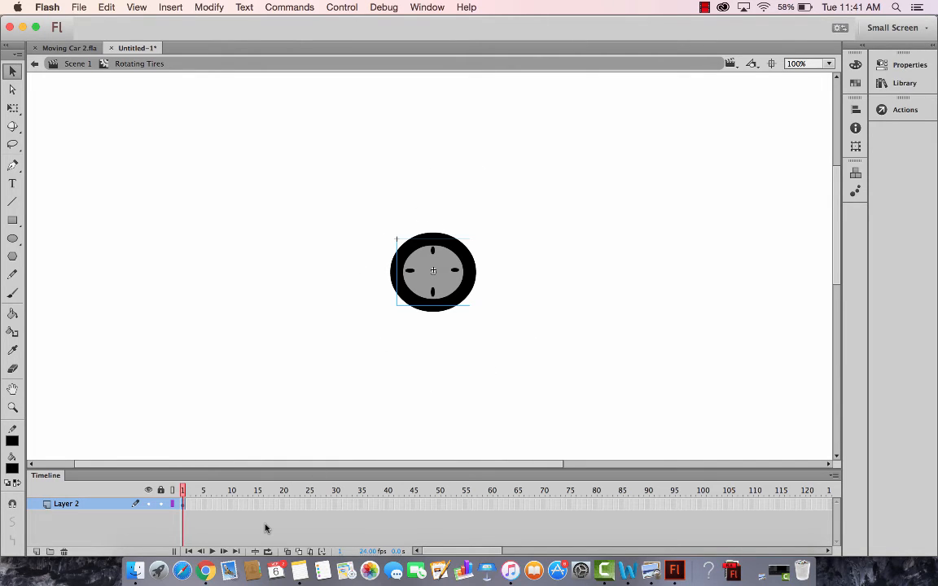
Insert a keyframe at frame 15 on Layer 2 of the Rotating Tires symbol.
{"action": "left_click", "coordinate": [227, 505]}
{"action": "left_click", "coordinate": [257, 507]}
{"action": "right_click", "coordinate": [258, 506]}
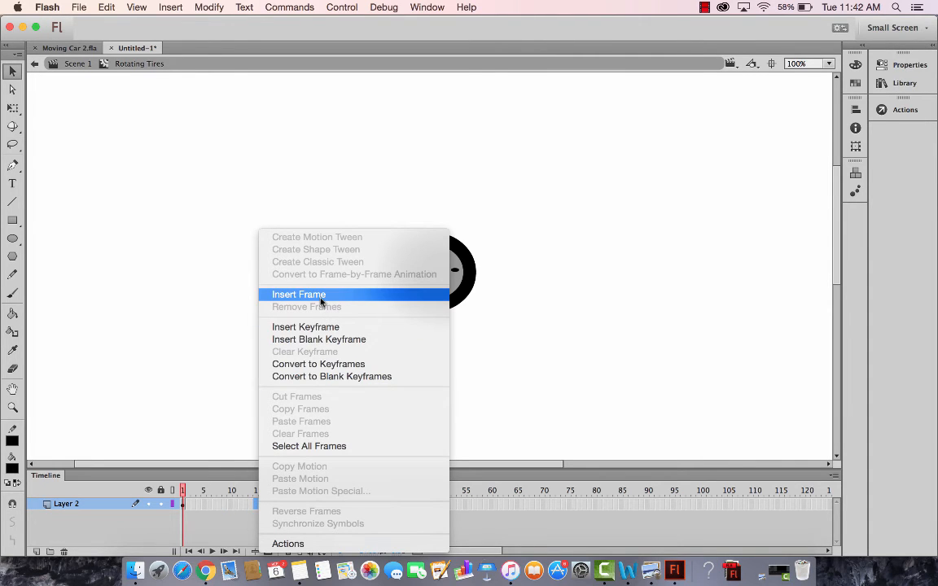
{"action": "left_click", "coordinate": [286, 328]}
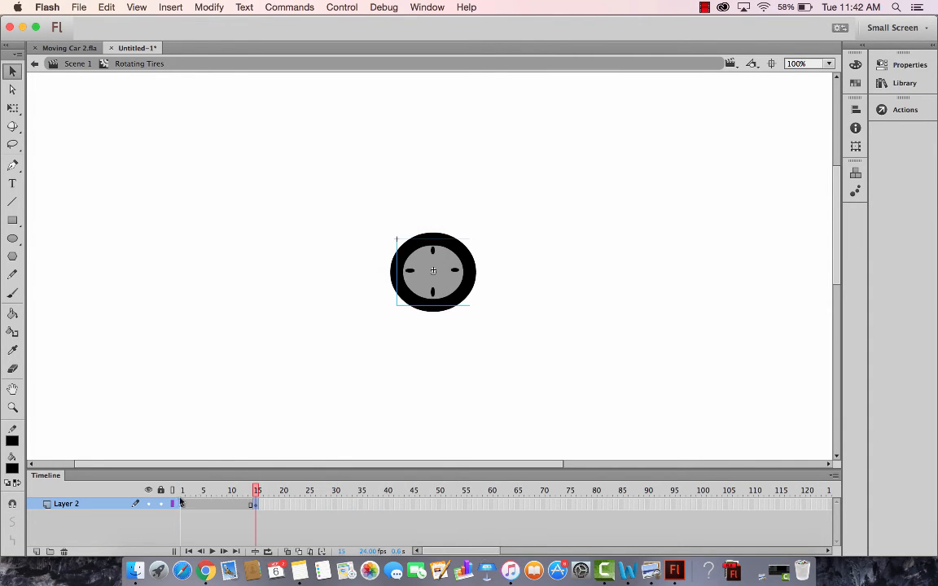
Create a classic tween between the keyframes at frames 1 and 15 on Layer 2 of the Rotating Tires symbol.
{"action": "left_click", "coordinate": [229, 507]}
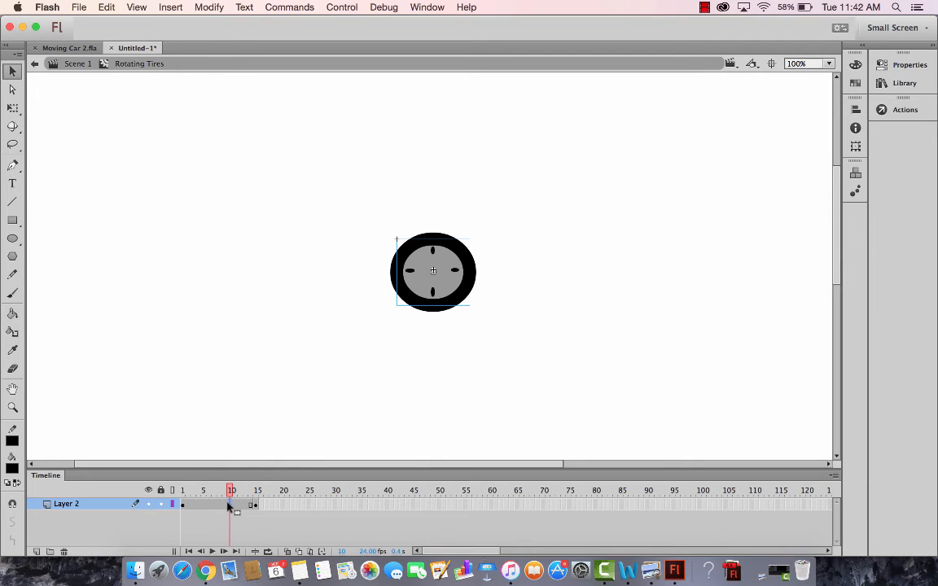
{"action": "right_click", "coordinate": [229, 506]}
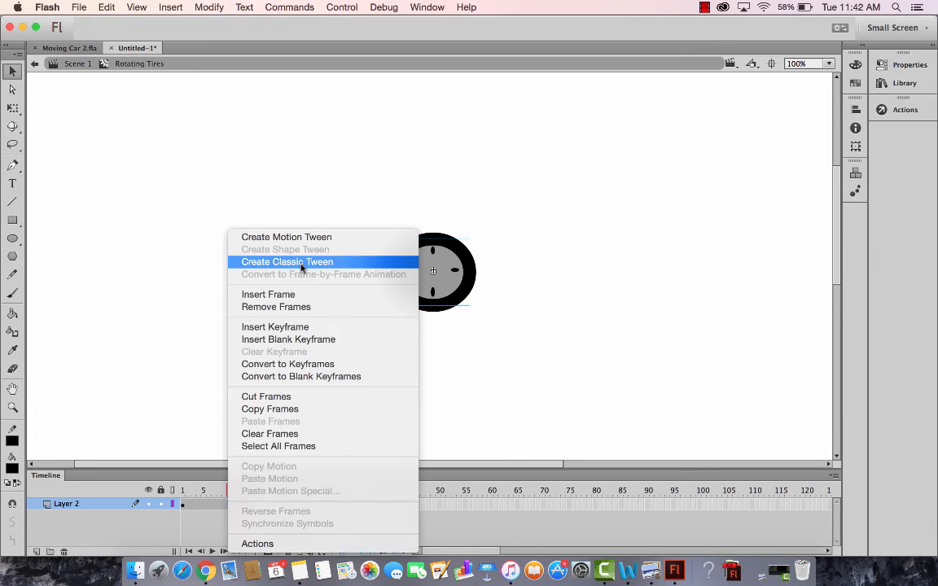
{"action": "left_click", "coordinate": [301, 262]}
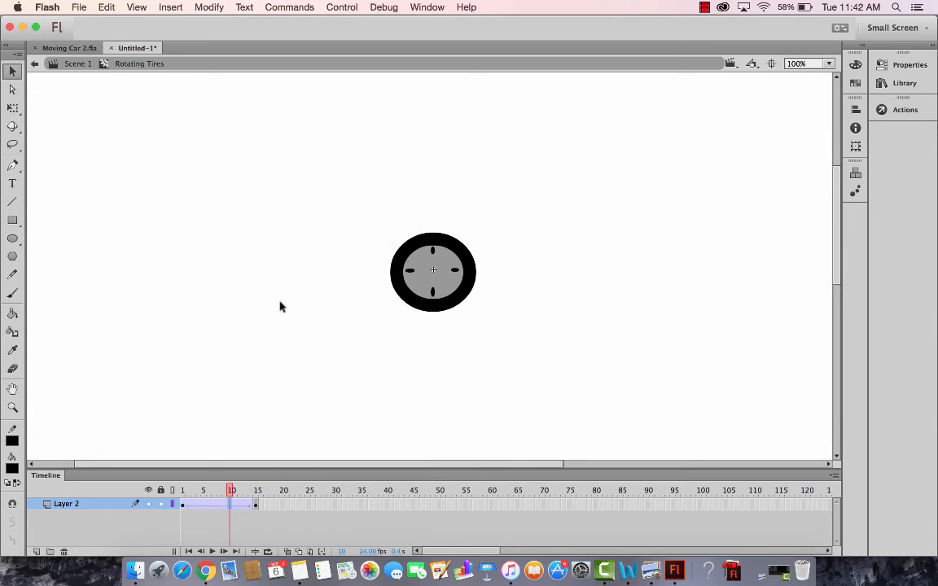
Set the tire tween to rotate clockwise (CW) once and scrub the timeline to frame 15 to preview it.
{"action": "left_click", "coordinate": [237, 506]}
{"action": "left_click", "coordinate": [245, 505]}
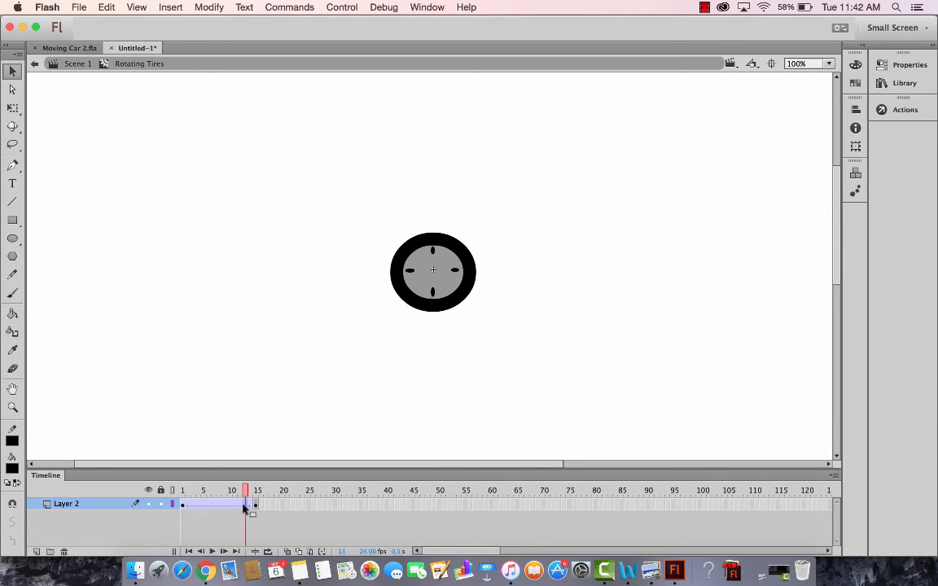
{"action": "left_click", "coordinate": [912, 67]}
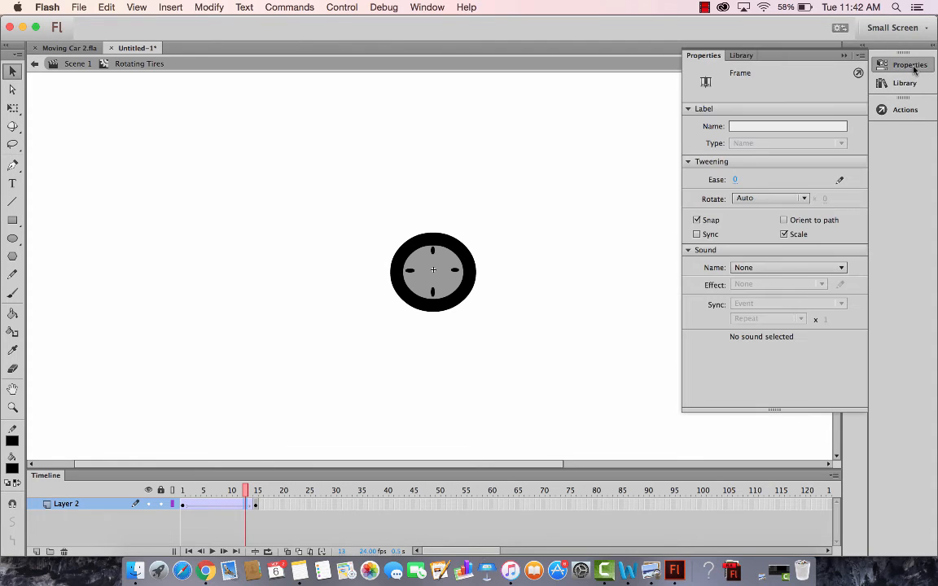
{"action": "left_click", "coordinate": [745, 201]}
{"action": "left_click", "coordinate": [750, 238]}
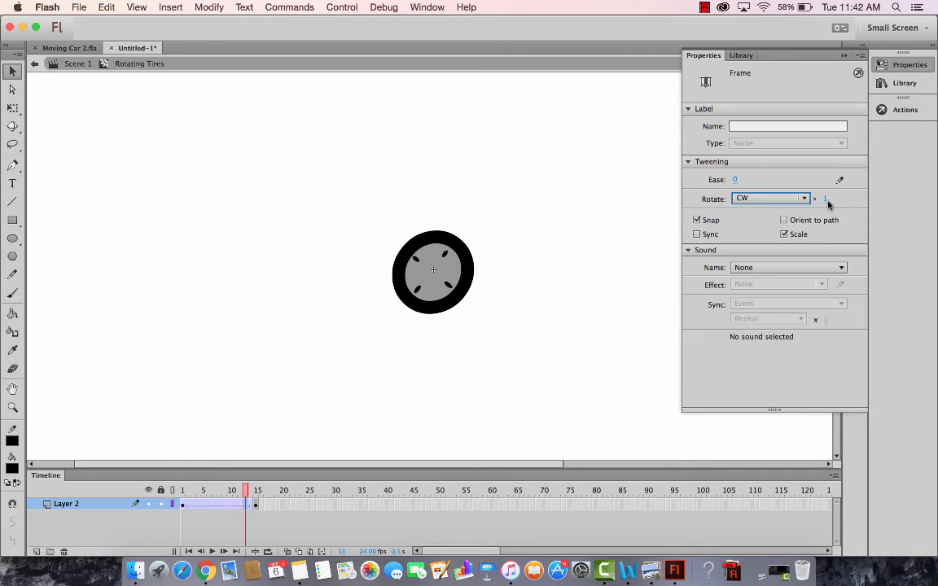
{"action": "left_click_drag", "start_coordinate": [247, 491], "coordinate": [272, 497]}
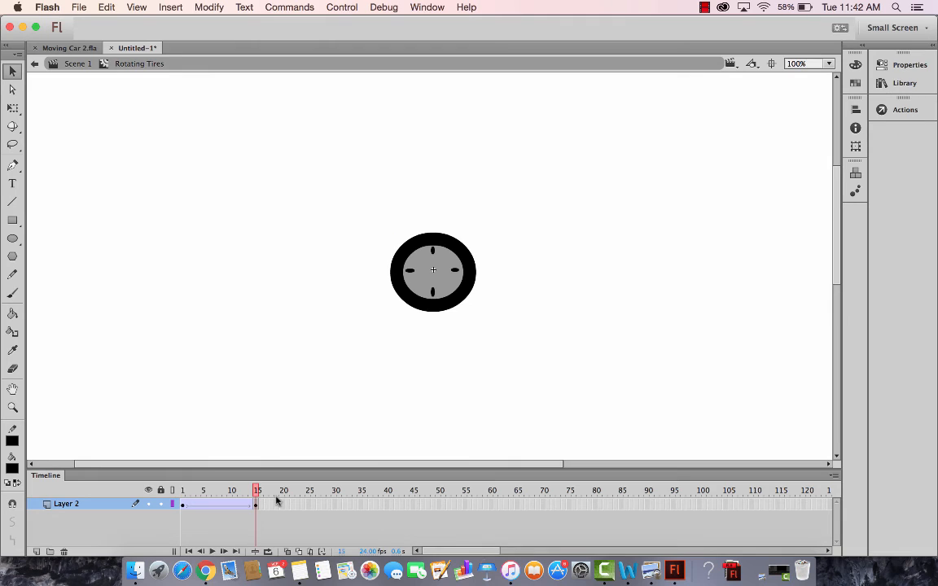
Return to Scene 1 and open the Car with Rotating Tires symbol for editing.
{"action": "left_click", "coordinate": [77, 65]}
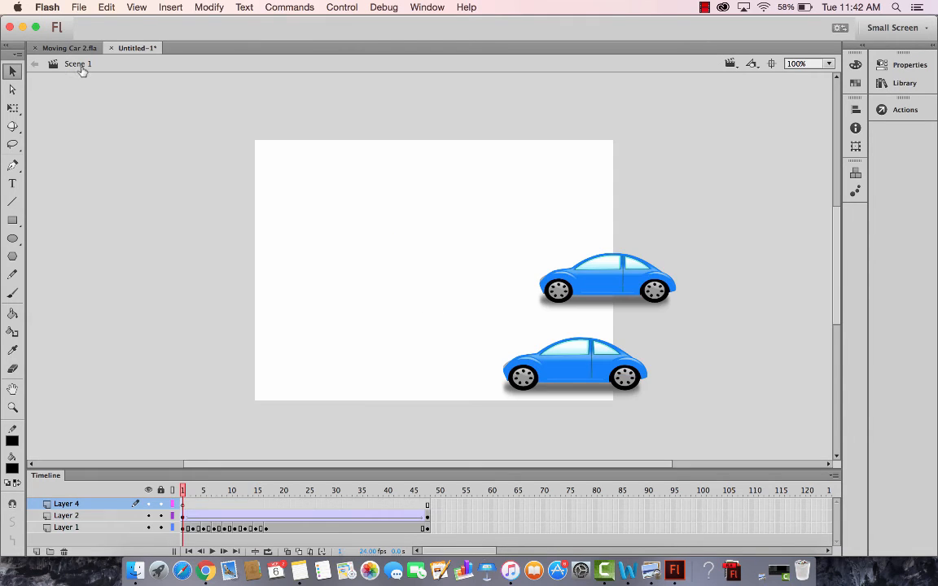
{"action": "left_click", "coordinate": [903, 84]}
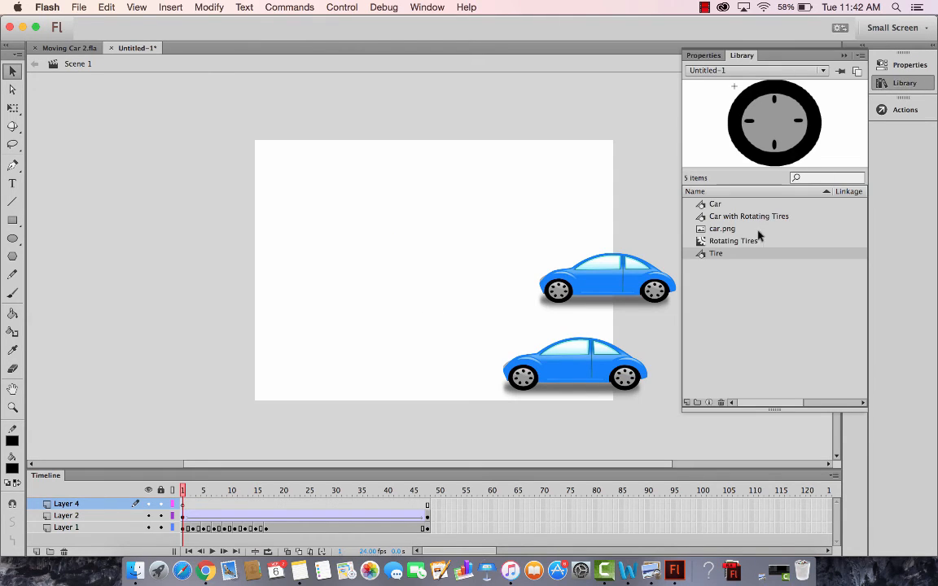
{"action": "left_click", "coordinate": [702, 218]}
{"action": "double_click", "coordinate": [750, 217]}
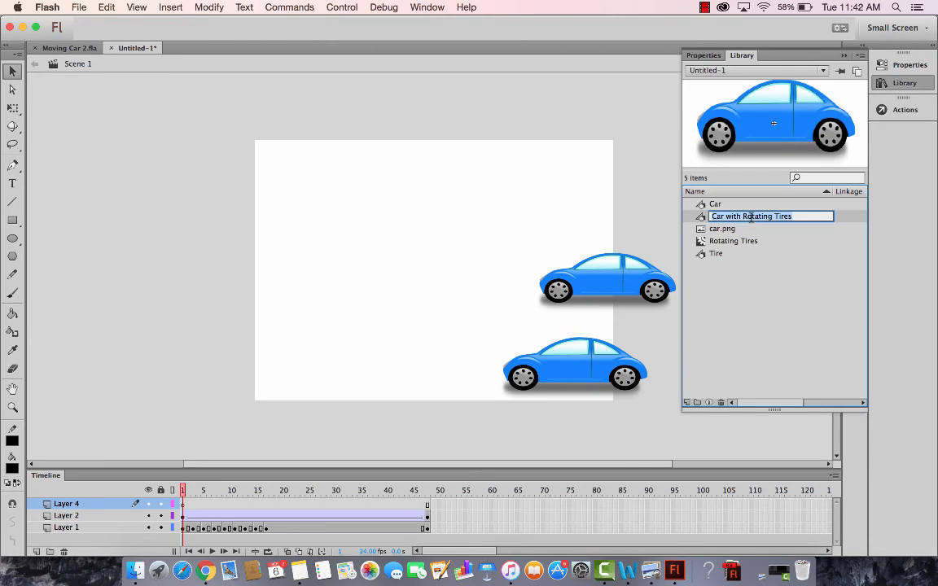
{"action": "left_click", "coordinate": [702, 219]}
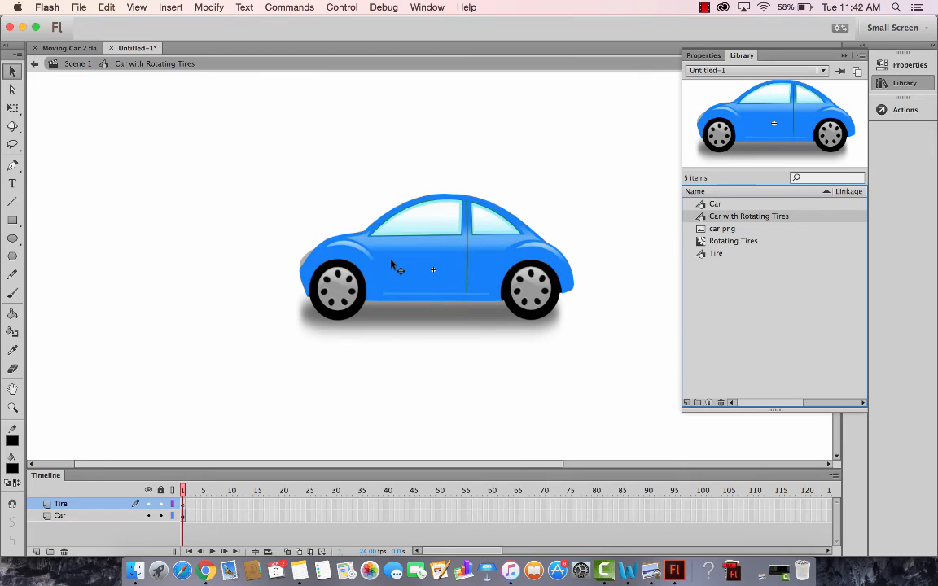
Place one Rotating Tires instance over the car's rear wheel and another over its front wheel in frame 1 of the Tire layer.
{"action": "left_click", "coordinate": [183, 507]}
{"action": "left_click", "coordinate": [887, 85]}
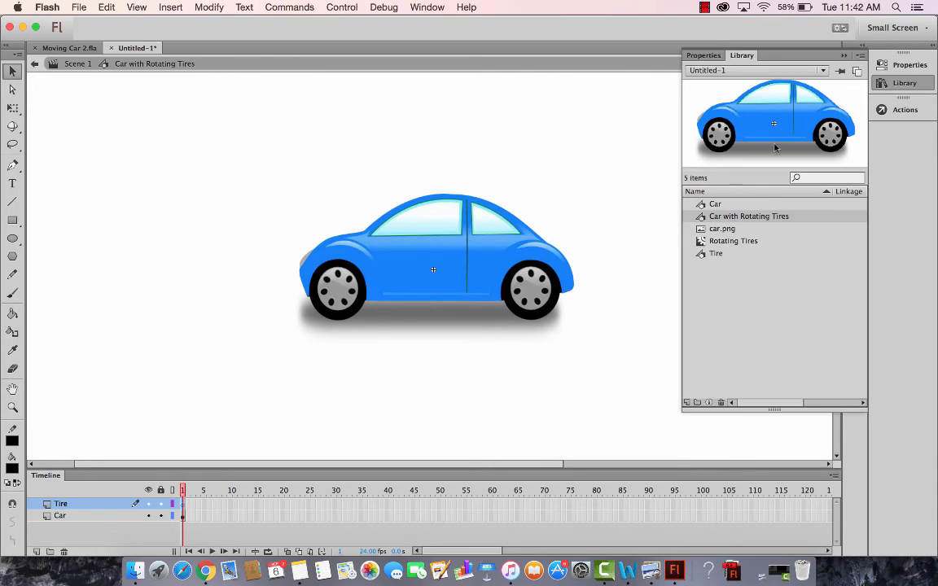
{"action": "left_click", "coordinate": [705, 243]}
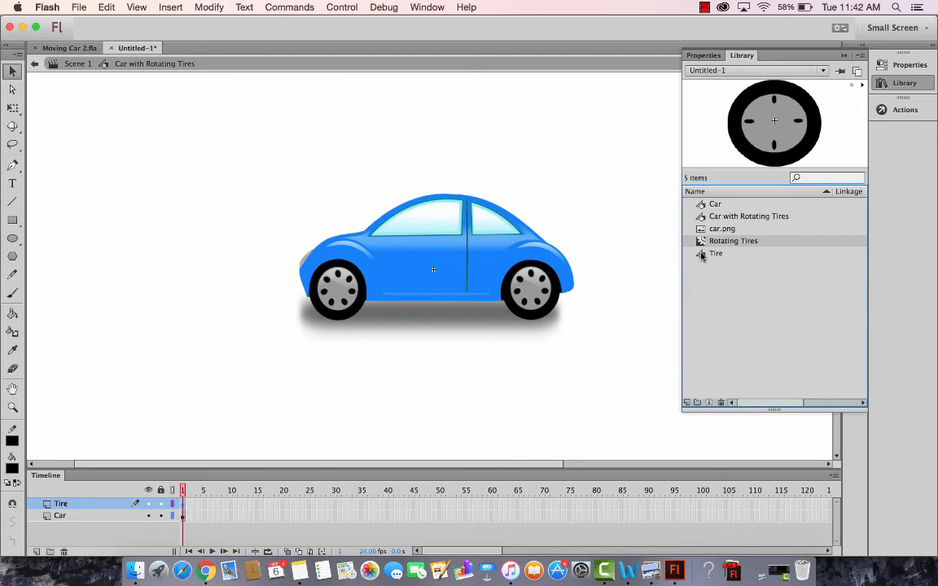
{"action": "left_click", "coordinate": [702, 255]}
{"action": "left_click_drag", "start_coordinate": [702, 243], "coordinate": [533, 290]}
{"action": "left_click", "coordinate": [904, 83]}
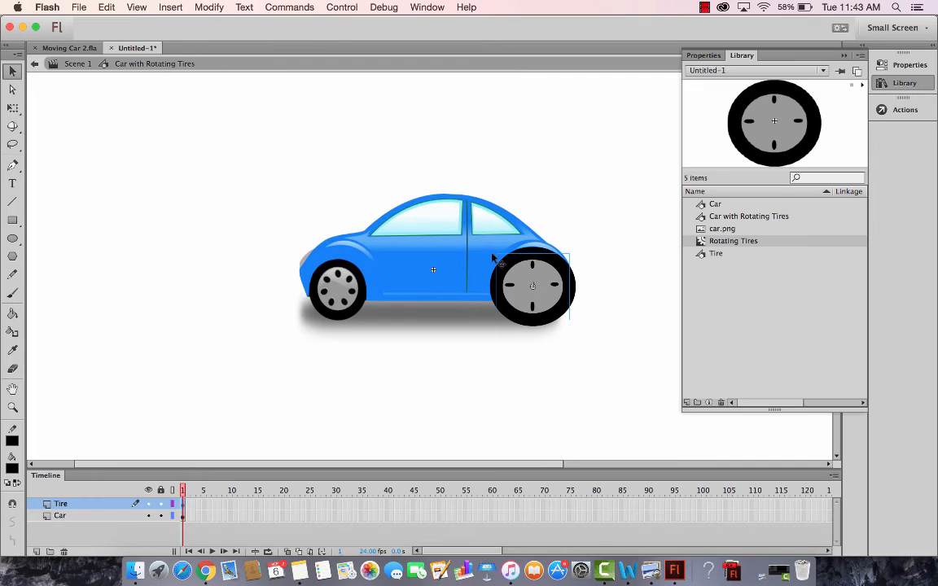
{"action": "left_click_drag", "start_coordinate": [713, 243], "coordinate": [309, 264]}
Scale the front tire down to the size of the car's wheel with Free Transform and nudge it over the original wheel.
{"action": "left_click", "coordinate": [12, 113]}
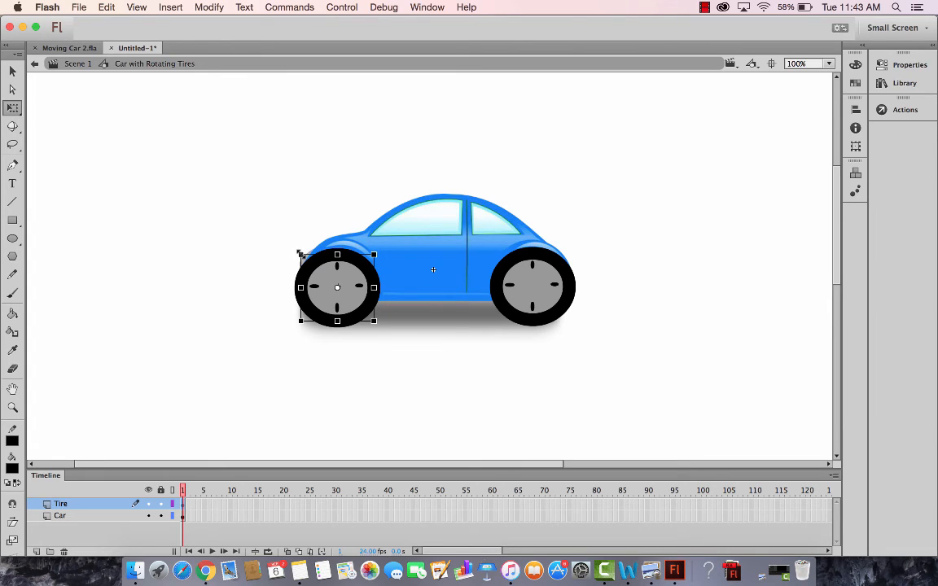
{"action": "left_click_drag", "start_coordinate": [299, 252], "coordinate": [309, 261]}
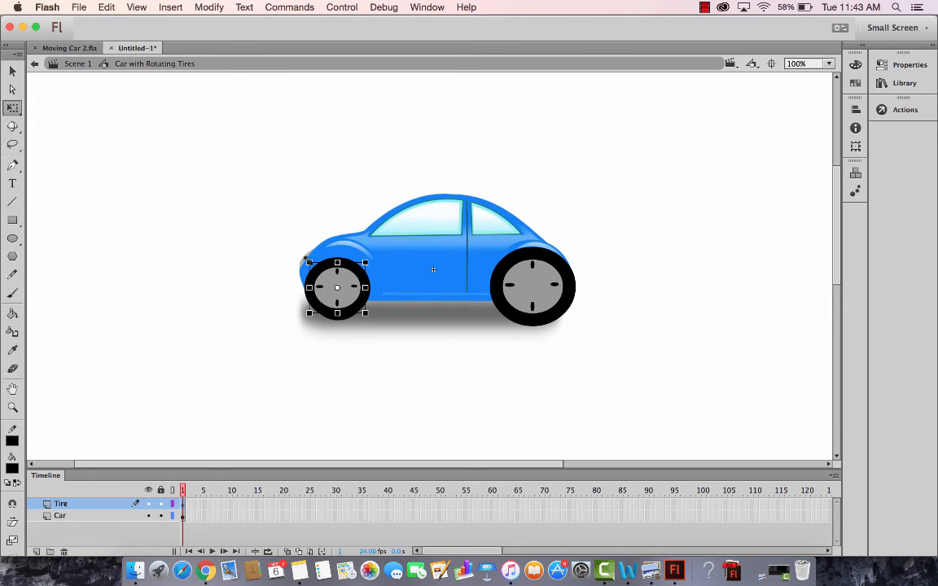
{"action": "key", "text": "Down"}
{"action": "key", "text": "Down"}
{"action": "key", "text": "Down"}
{"action": "key", "text": "Down"}
{"action": "key", "text": "Right"}
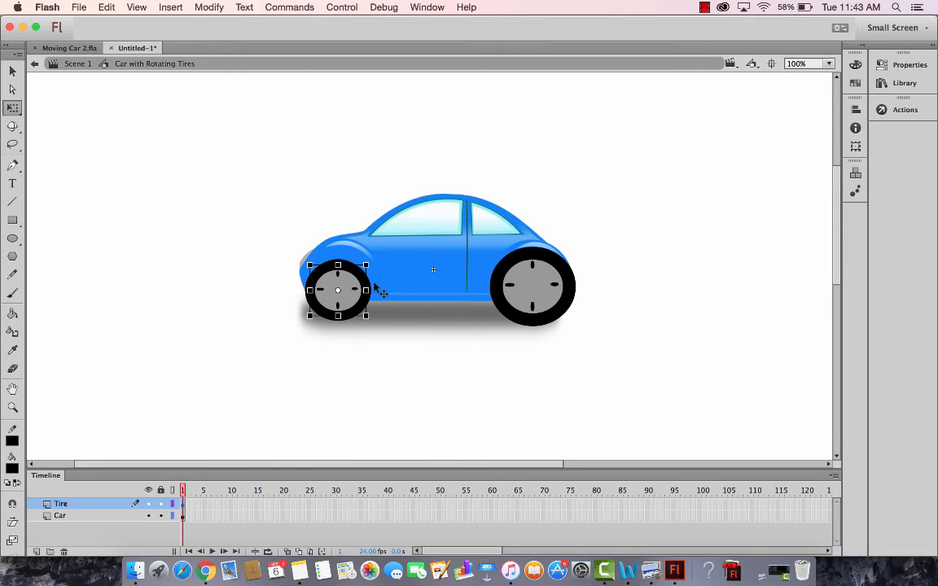
{"action": "key", "text": "Up"}
Delete the oversized rear tire and put a copy of the resized front tire over the rear wheel.
{"action": "left_click", "coordinate": [541, 273]}
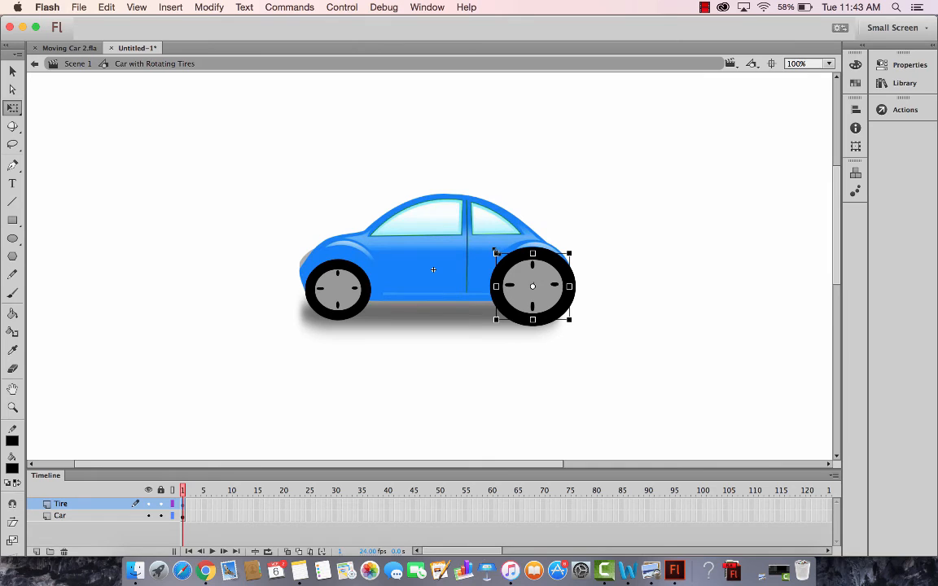
{"action": "left_click_drag", "start_coordinate": [495, 251], "coordinate": [500, 260]}
{"action": "key", "text": "Delete"}
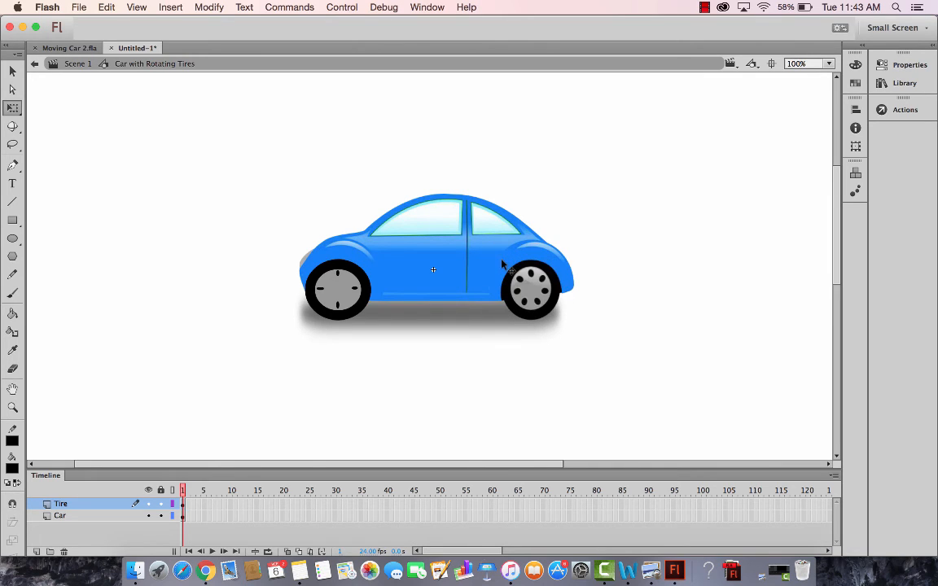
{"action": "left_click", "coordinate": [349, 295]}
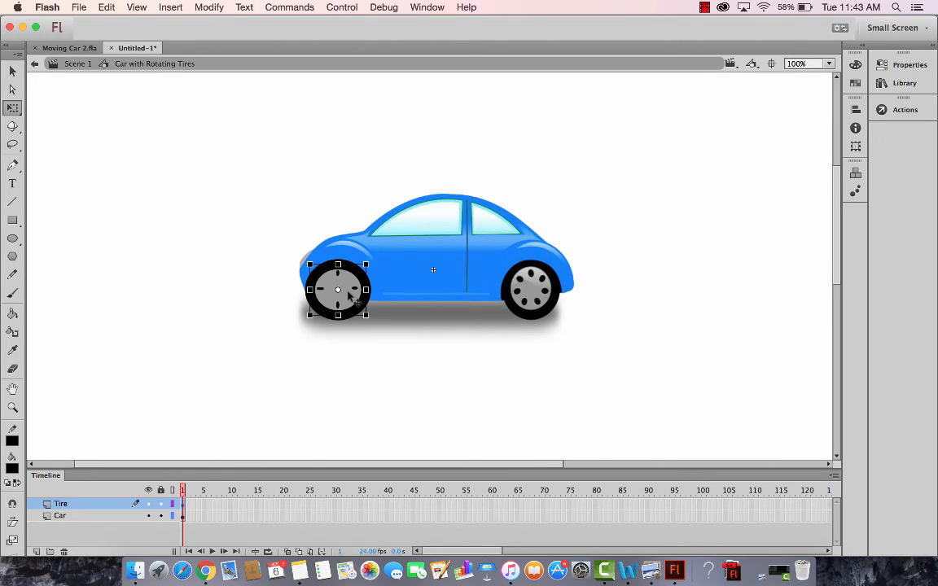
{"action": "left_click_drag", "start_coordinate": [350, 298], "coordinate": [544, 300]}
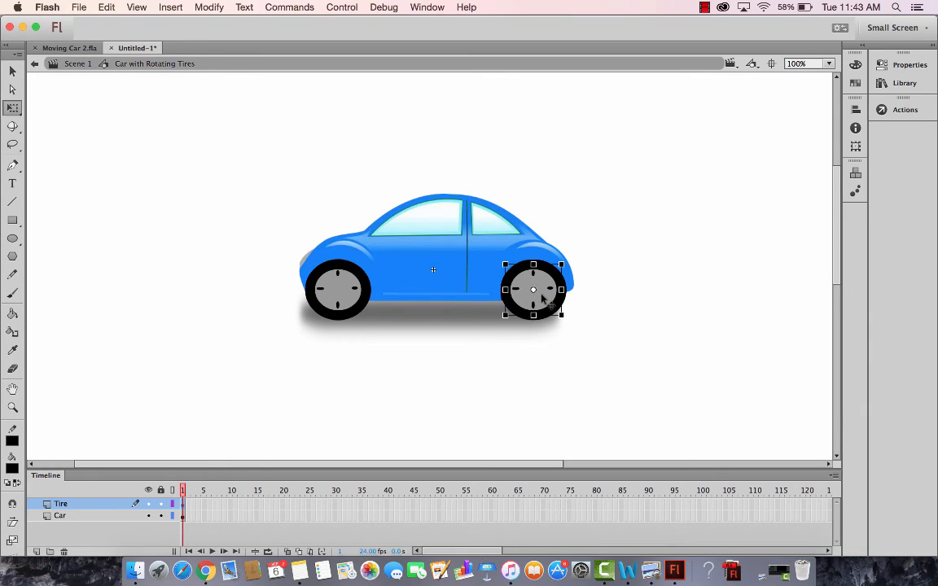
{"action": "left_click", "coordinate": [425, 361]}
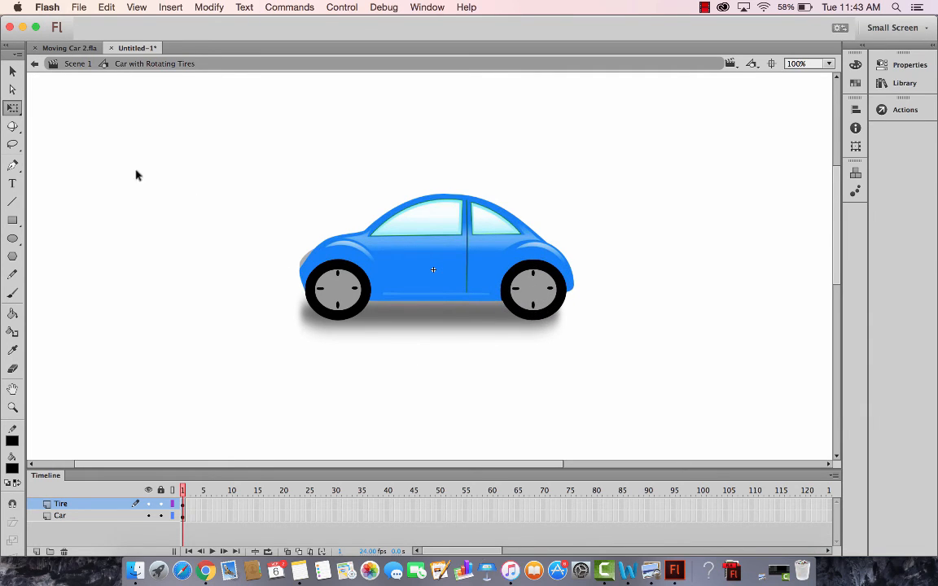
Place Car with Rotating Tires in frame 1 of Scene 1's Layer 4, scaled down above the other cars at the stage's right edge.
{"action": "left_click", "coordinate": [71, 64]}
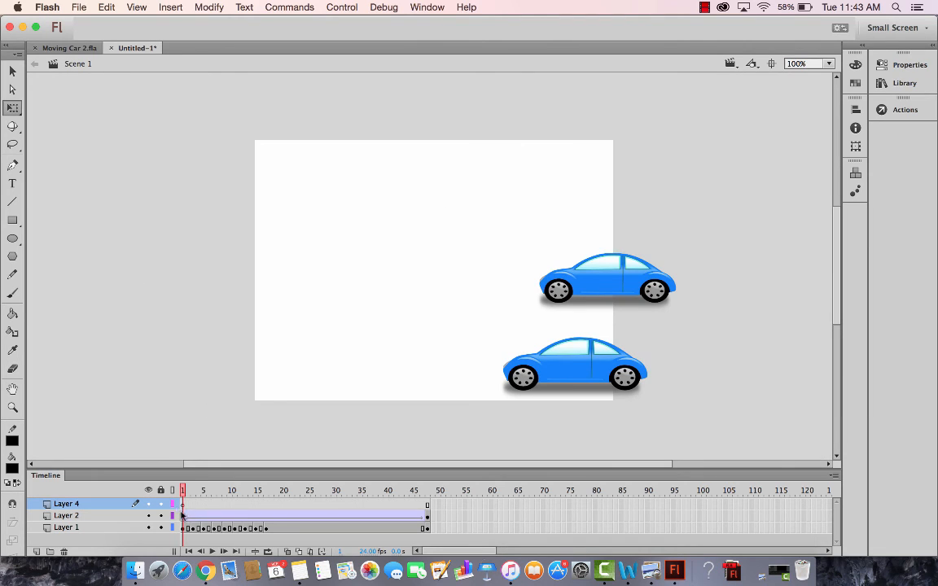
{"action": "left_click", "coordinate": [904, 84]}
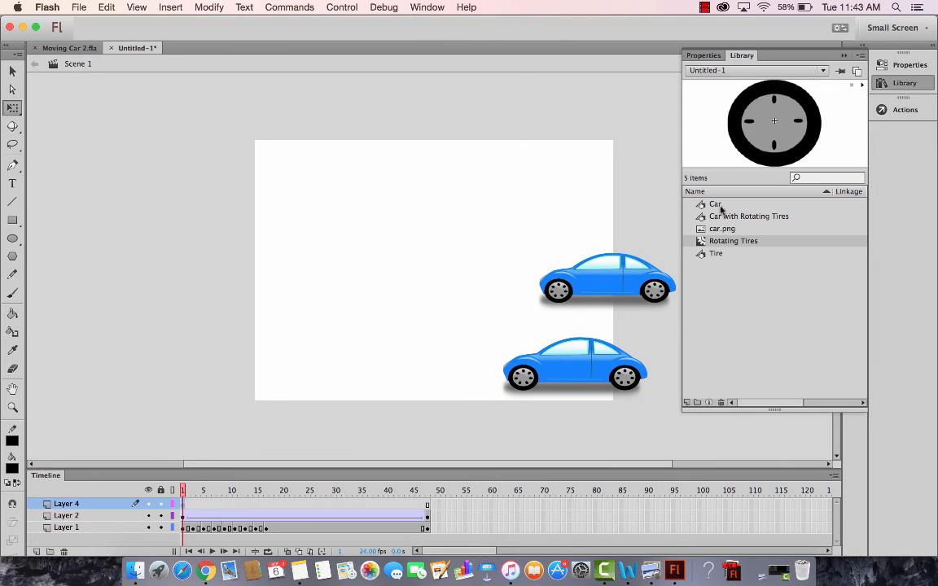
{"action": "left_click", "coordinate": [720, 218]}
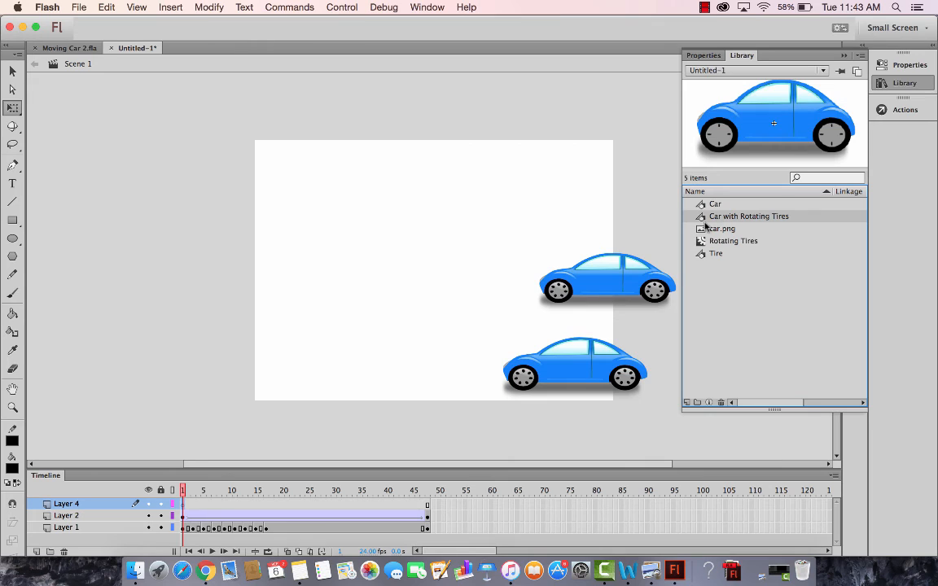
{"action": "left_click_drag", "start_coordinate": [705, 220], "coordinate": [565, 188]}
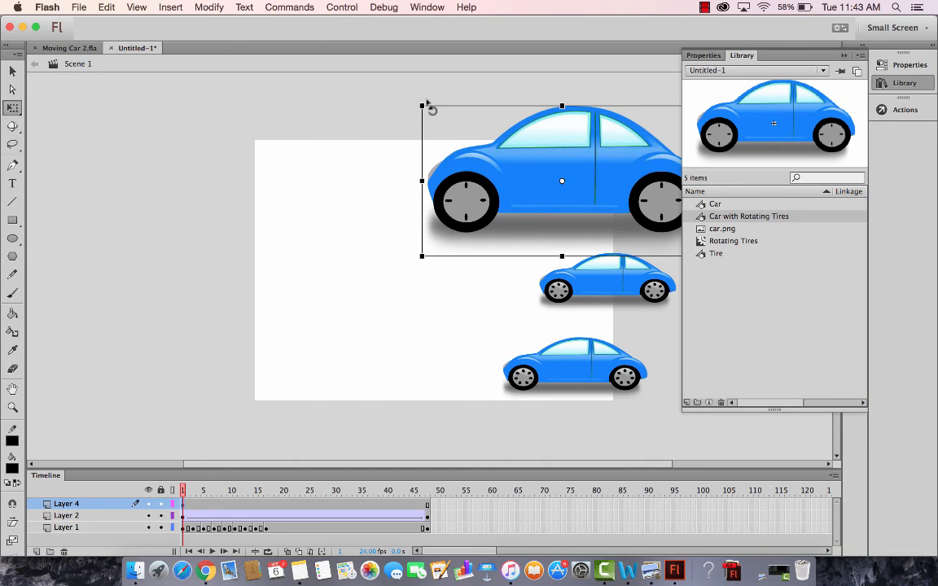
{"action": "left_click_drag", "start_coordinate": [421, 104], "coordinate": [480, 131]}
{"action": "left_click_drag", "start_coordinate": [525, 169], "coordinate": [536, 171]}
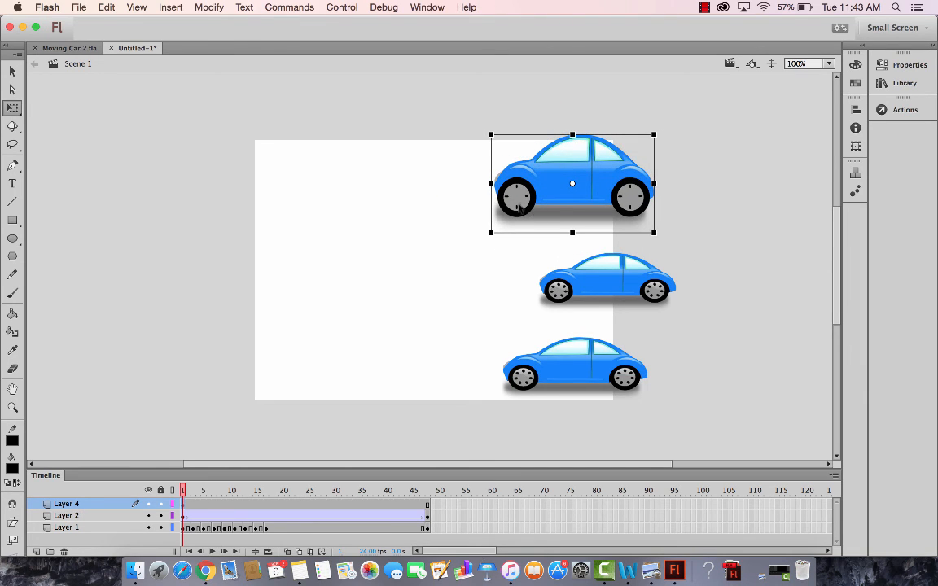
Play the timeline and test the scene in an enlarged preview window to check the rotating tires, and close the preview.
{"action": "left_click", "coordinate": [212, 552]}
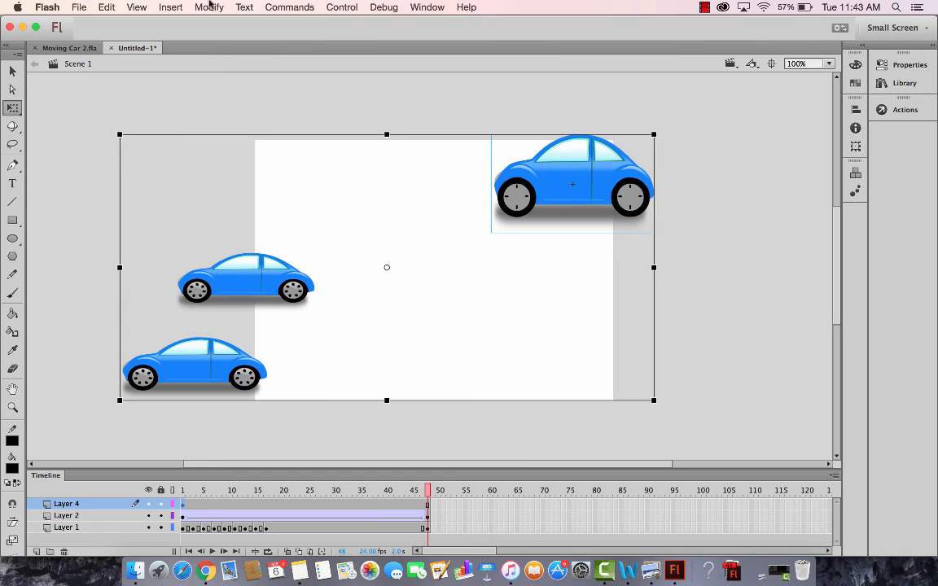
{"action": "left_click", "coordinate": [336, 6]}
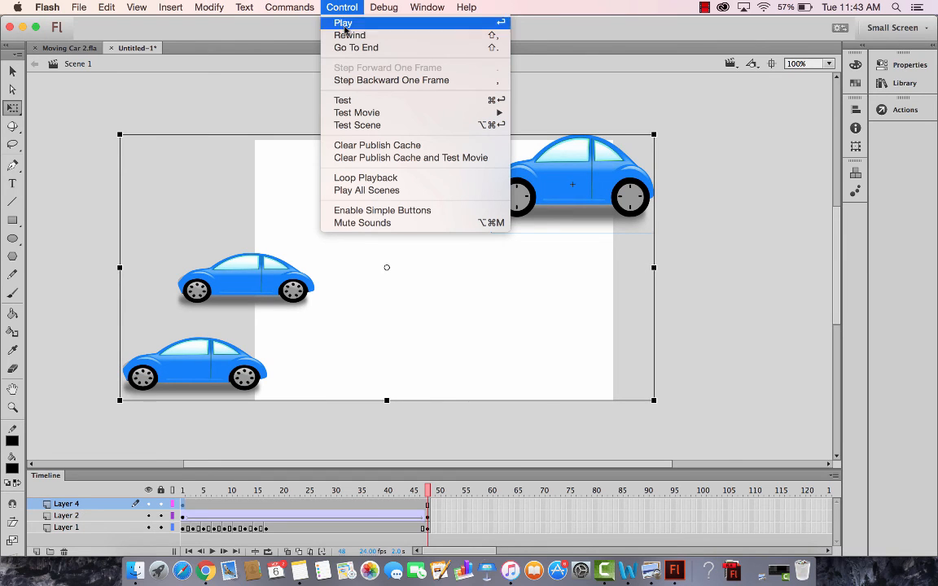
{"action": "left_click", "coordinate": [405, 128]}
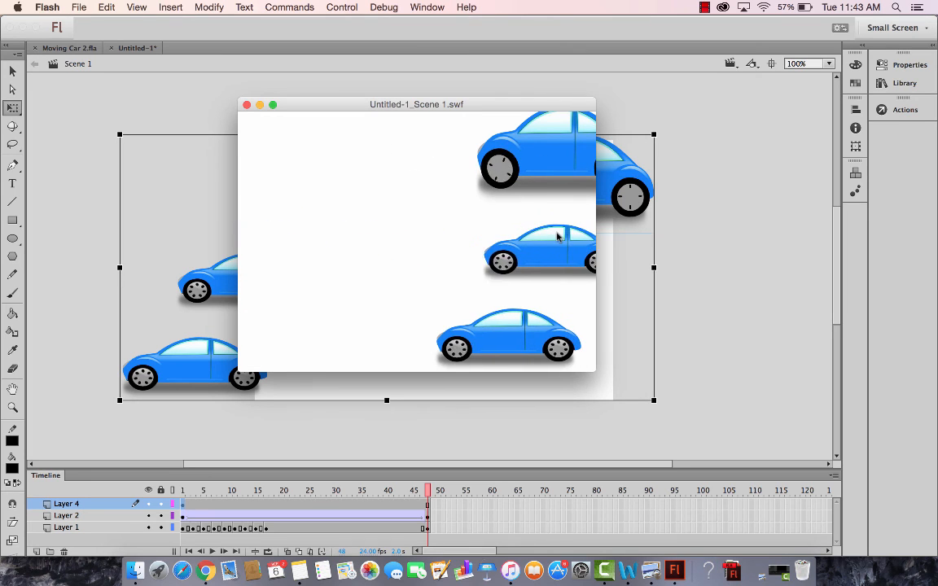
{"action": "left_click_drag", "start_coordinate": [594, 368], "coordinate": [737, 377]}
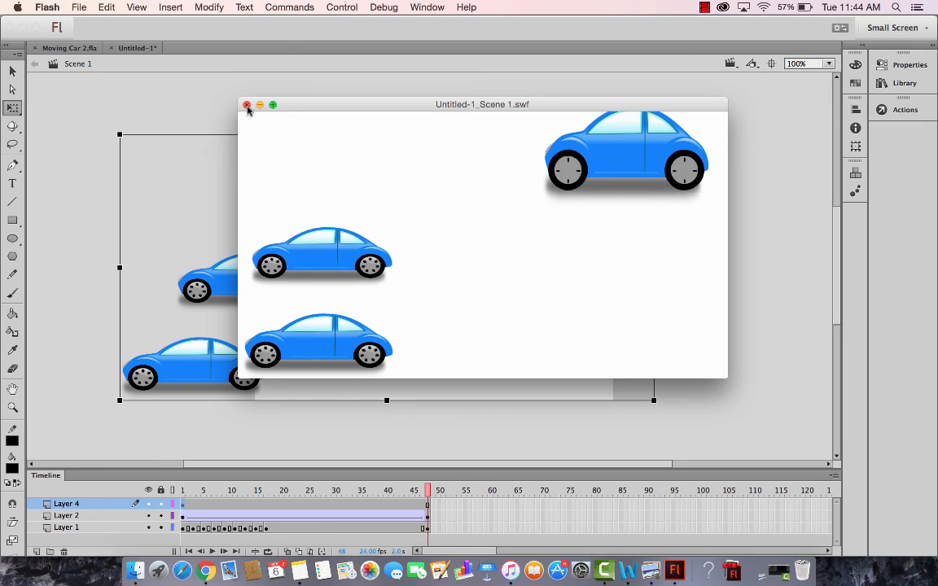
{"action": "left_click", "coordinate": [247, 105]}
{"action": "left_click", "coordinate": [747, 285]}
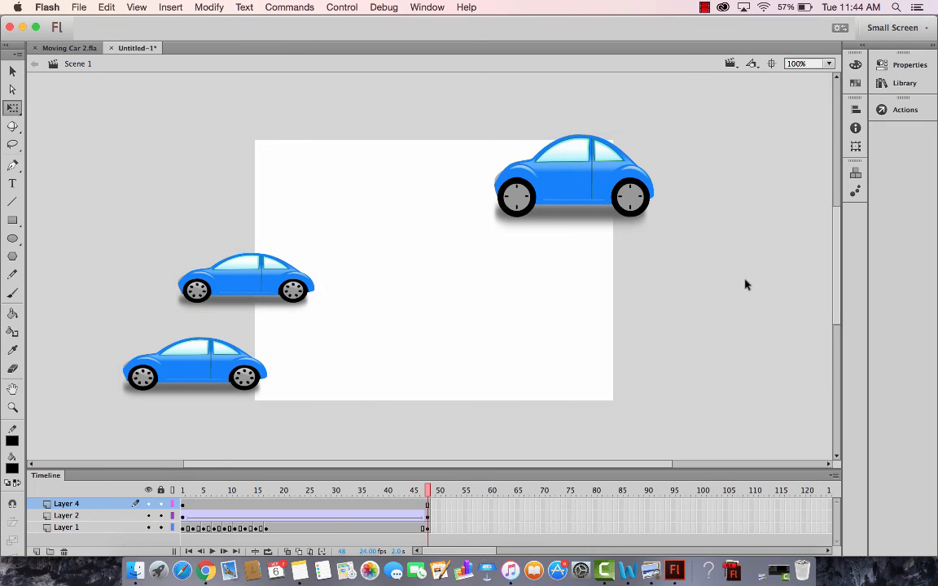
Insert a keyframe at frame 48 of Layer 4 for the car with rotating tires.
{"action": "left_click", "coordinate": [562, 190]}
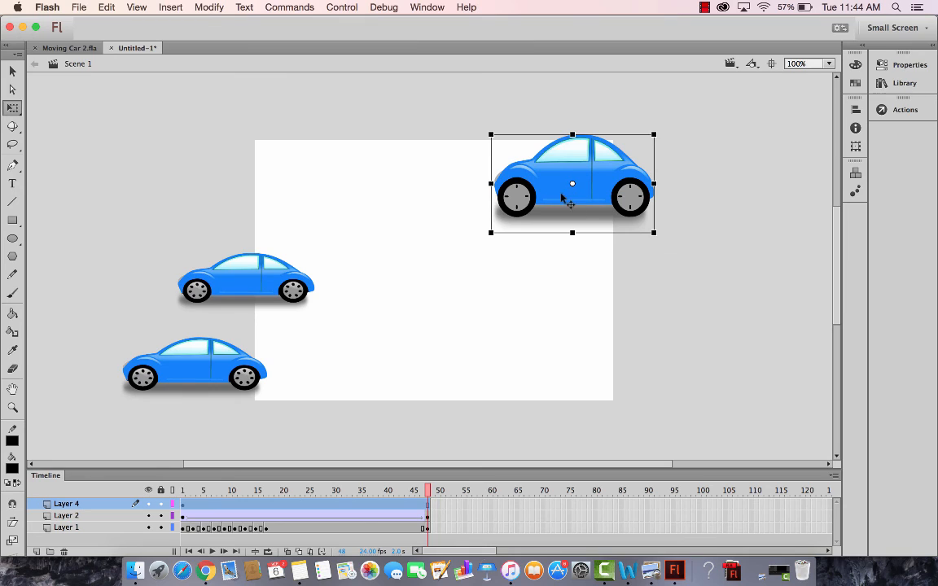
{"action": "left_click", "coordinate": [448, 505]}
{"action": "left_click", "coordinate": [570, 192]}
{"action": "left_click", "coordinate": [435, 506]}
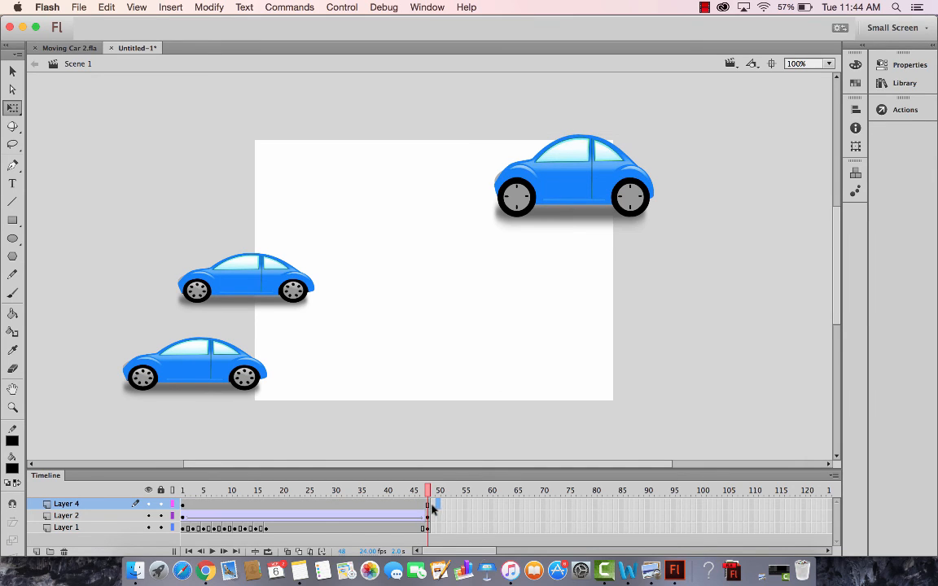
{"action": "left_click", "coordinate": [427, 503]}
{"action": "right_click", "coordinate": [427, 503]}
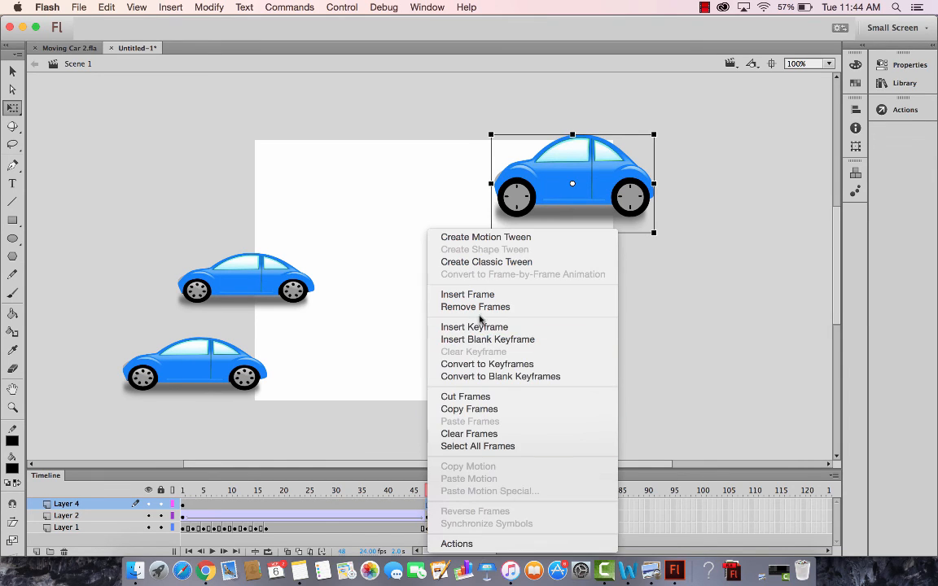
{"action": "left_click", "coordinate": [468, 327]}
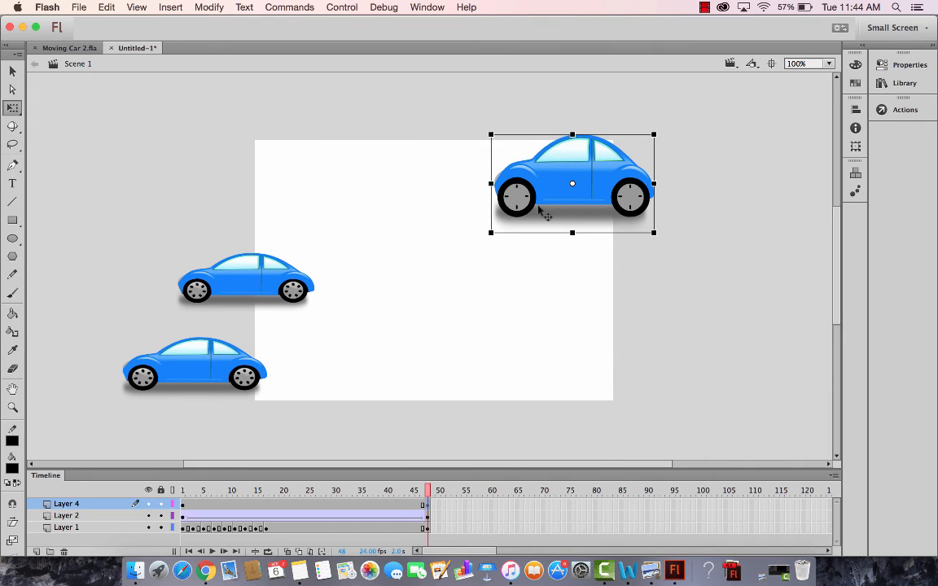
Move the car with rotating tires in frame 48 straight across to the stage's left edge.
{"action": "left_click_drag", "start_coordinate": [541, 211], "coordinate": [200, 213]}
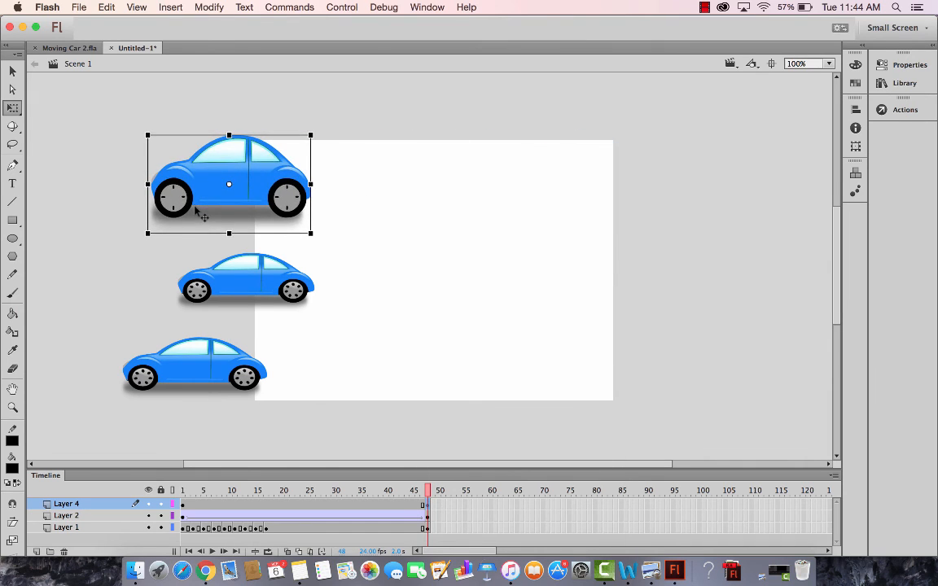
{"action": "key", "text": "super+z"}
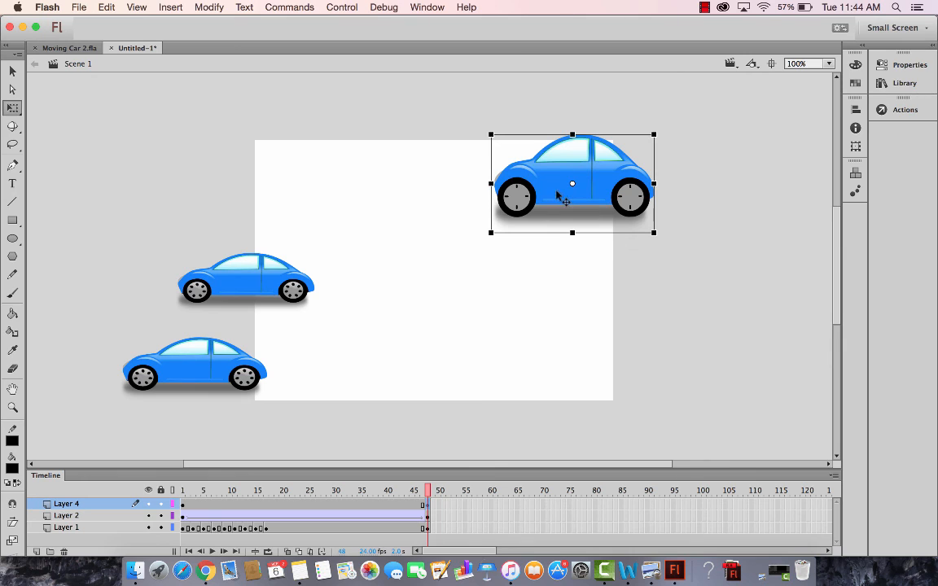
{"action": "left_click_drag", "start_coordinate": [556, 198], "coordinate": [290, 202]}
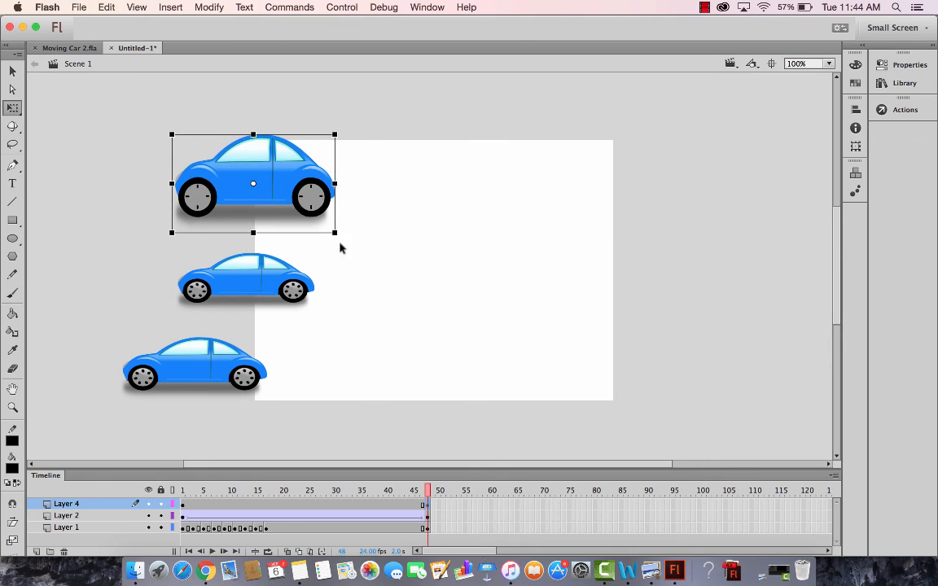
Create a classic tween between Layer 4's keyframes, test the movie, and close the preview.
{"action": "left_click", "coordinate": [304, 505]}
{"action": "right_click", "coordinate": [305, 504]}
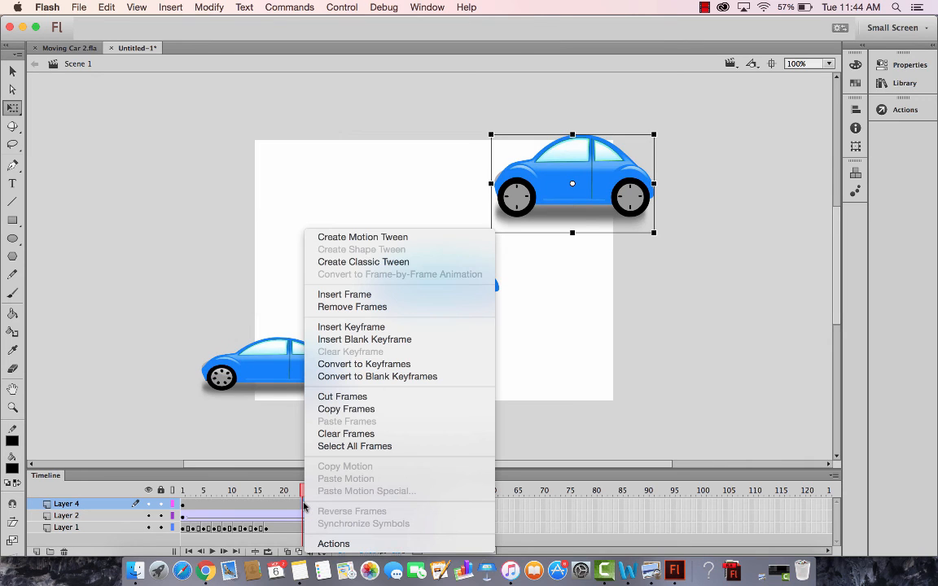
{"action": "left_click", "coordinate": [370, 263]}
{"action": "key", "text": "super+Return"}
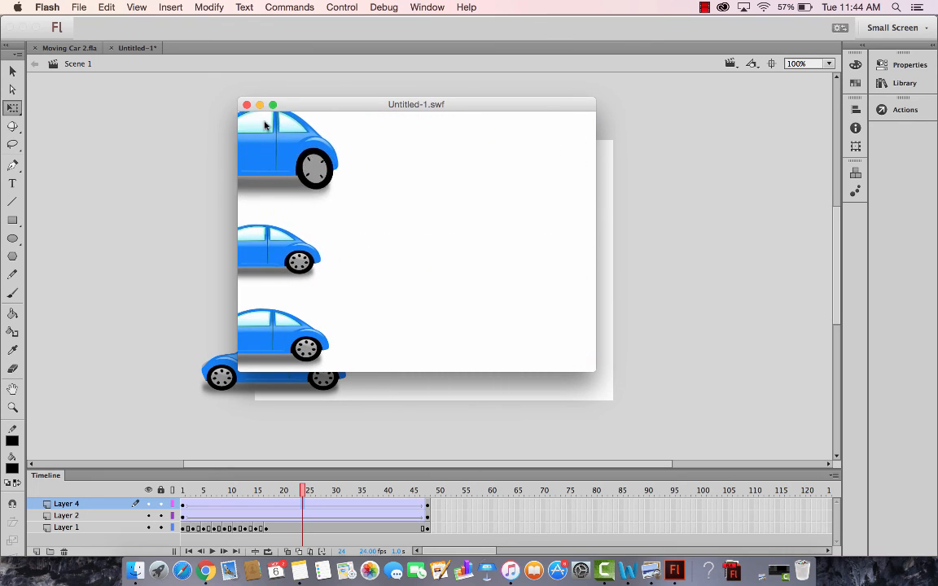
{"action": "left_click", "coordinate": [246, 104]}
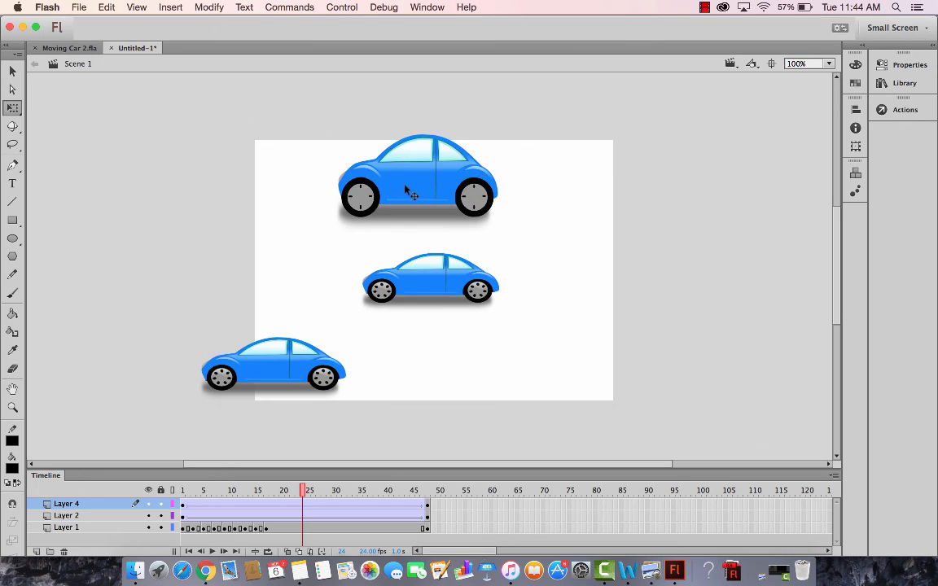
Nudge the top car in Layer 4's frame 48 keyframe down until its roof sits just inside the stage's upper edge.
{"action": "left_click", "coordinate": [428, 505]}
{"action": "key", "text": "Down"}
{"action": "key", "text": "Down"}
{"action": "key", "text": "Down"}
{"action": "key", "text": "Down"}
{"action": "key", "text": "Down"}
{"action": "key", "text": "Down"}
{"action": "key", "text": "Down"}
{"action": "key", "text": "Down"}
{"action": "key", "text": "Down"}
{"action": "key", "text": "Down"}
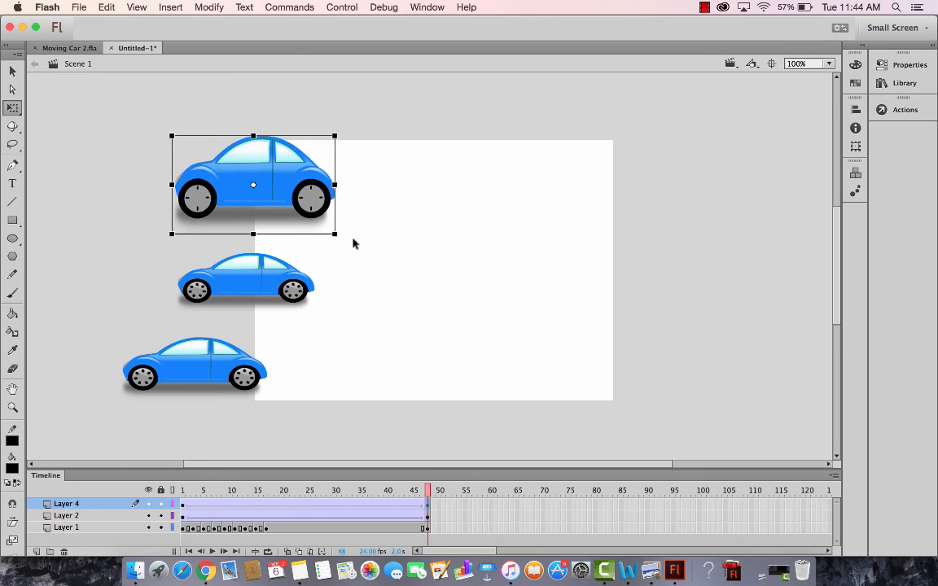
{"action": "key", "text": "Down"}
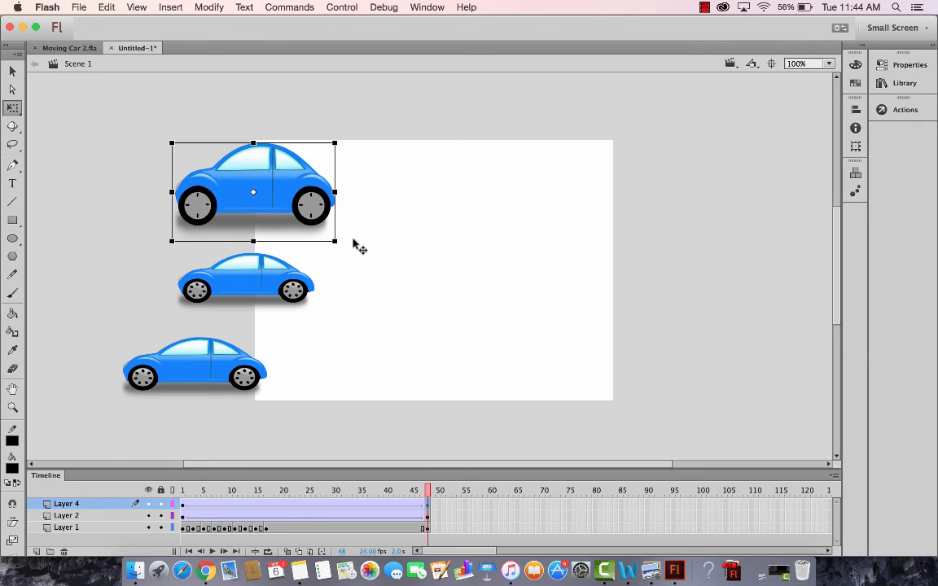
Nudge the top car in frame 1 of Layer 4 down to match its height in the end keyframe.
{"action": "left_click", "coordinate": [182, 506]}
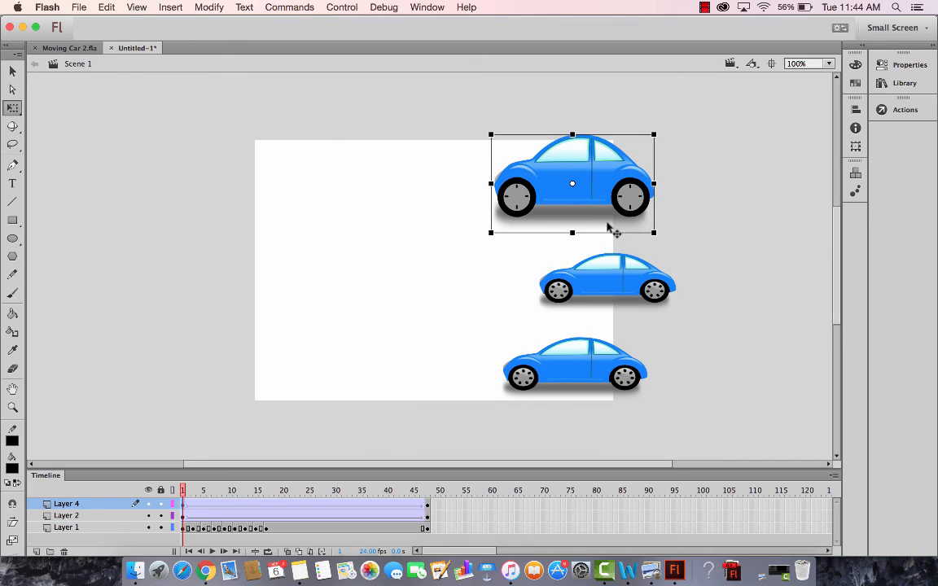
{"action": "key", "text": "Down"}
{"action": "key", "text": "Down"}
{"action": "key", "text": "Down"}
{"action": "key", "text": "Down"}
{"action": "key", "text": "Down"}
{"action": "key", "text": "Down"}
{"action": "key", "text": "Down"}
{"action": "key", "text": "Down"}
{"action": "key", "text": "Down"}
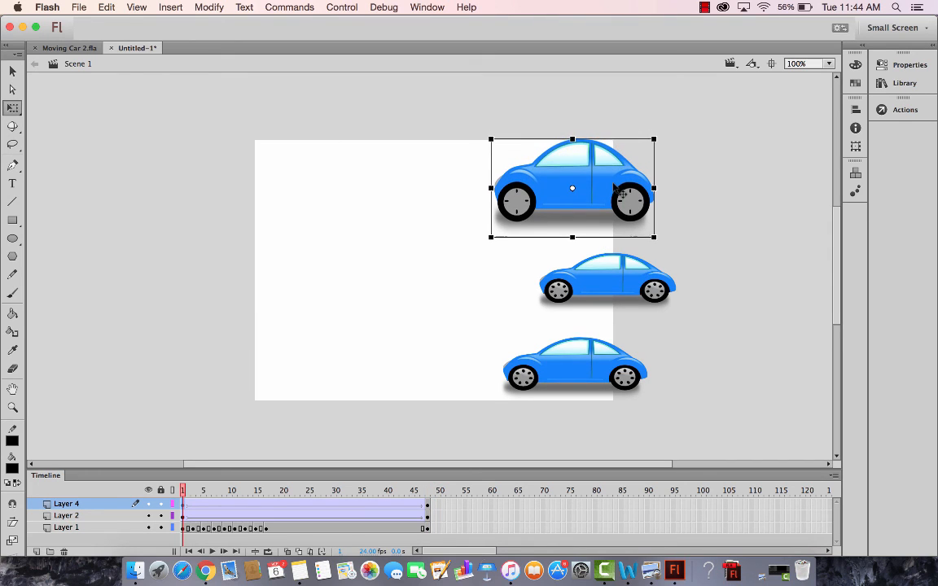
{"action": "key", "text": "Down"}
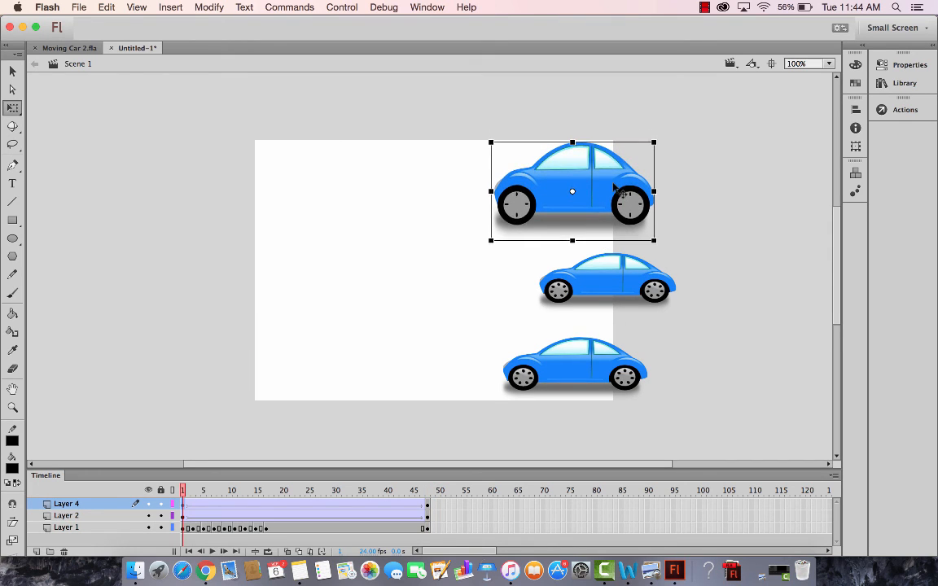
{"action": "left_click", "coordinate": [685, 183]}
Set the classic tween inside the Rotating Tires symbol to rotate CCW, and return to Scene 1 to test the movie.
{"action": "left_click", "coordinate": [892, 84]}
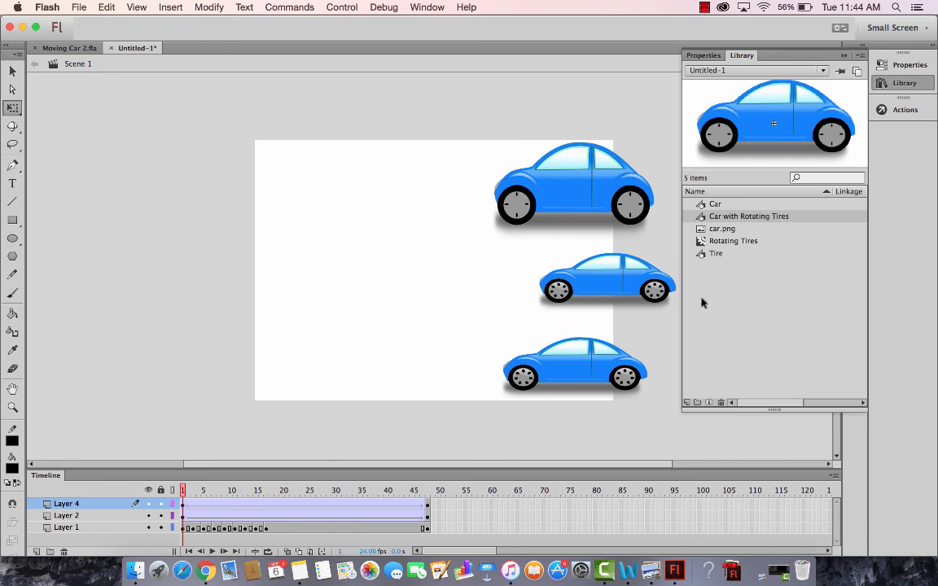
{"action": "double_click", "coordinate": [700, 241]}
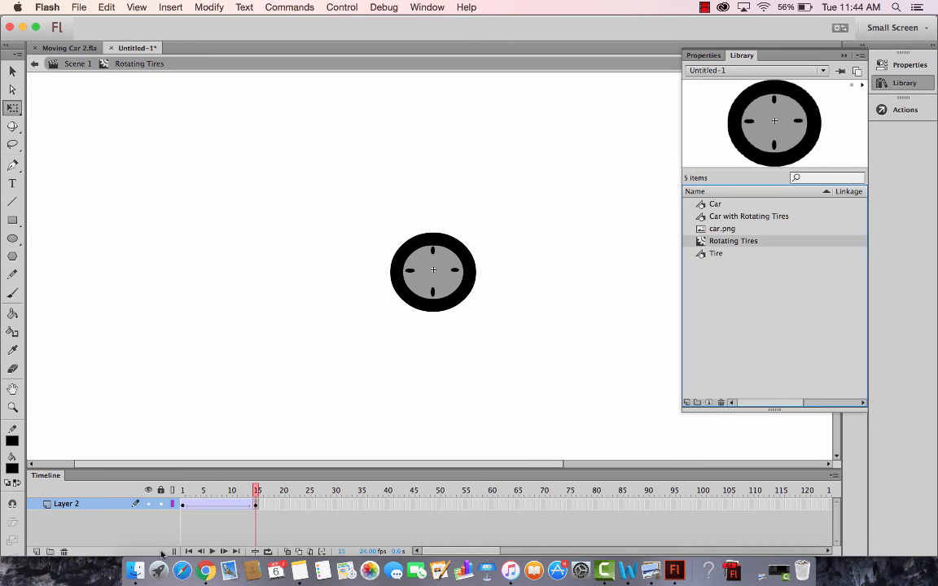
{"action": "left_click", "coordinate": [225, 505]}
{"action": "left_click", "coordinate": [902, 65]}
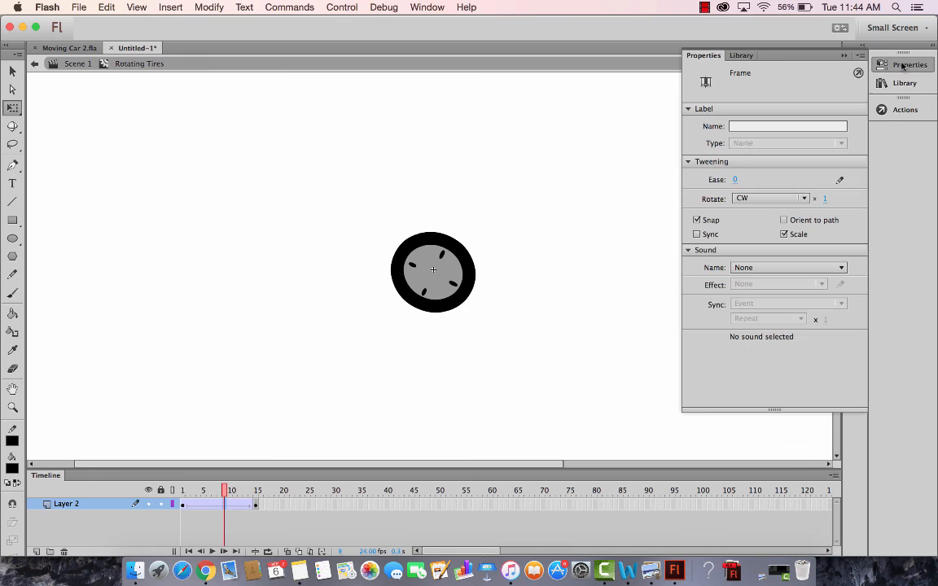
{"action": "left_click", "coordinate": [757, 199]}
{"action": "left_click", "coordinate": [754, 253]}
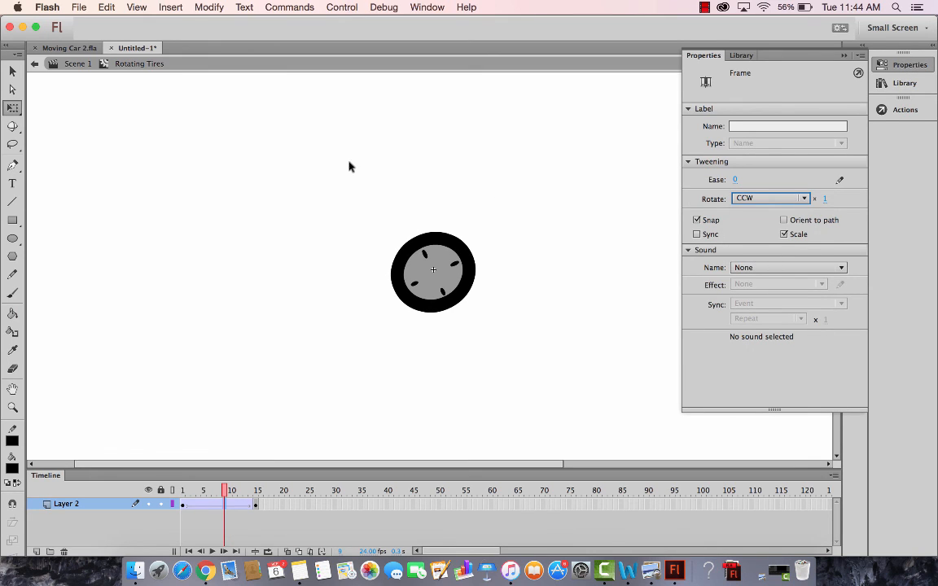
{"action": "left_click", "coordinate": [58, 62]}
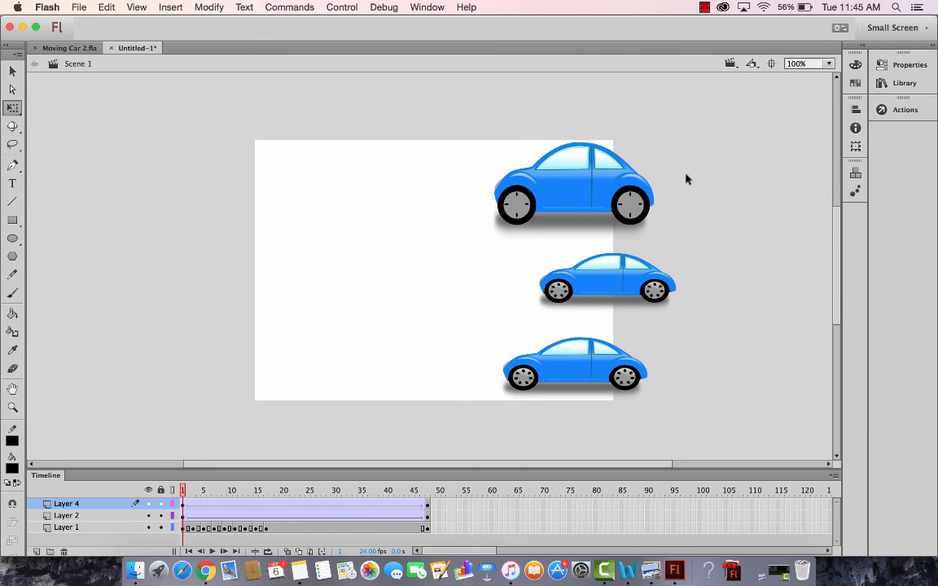
{"action": "key", "text": "super+Return"}
Apply an Alpha color effect of 0% to the middle car in Layer 2's frame 48 keyframe.
{"action": "left_click", "coordinate": [614, 298]}
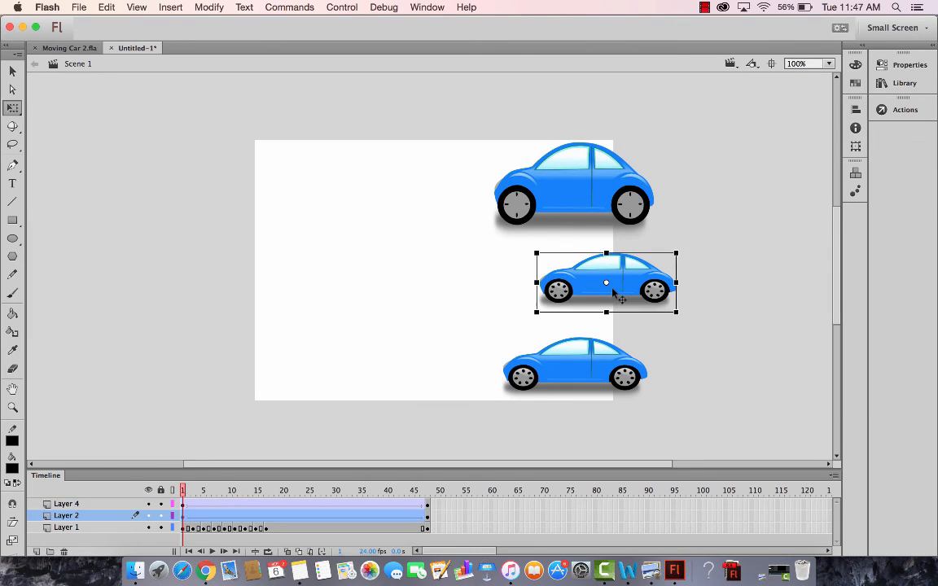
{"action": "left_click_drag", "start_coordinate": [185, 495], "coordinate": [444, 506]}
{"action": "left_click", "coordinate": [262, 285]}
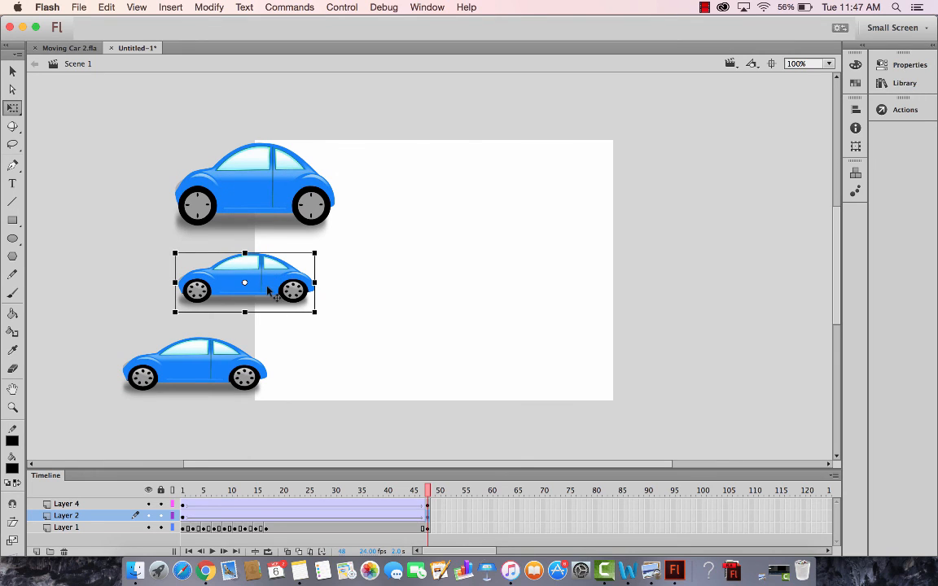
{"action": "left_click", "coordinate": [892, 67]}
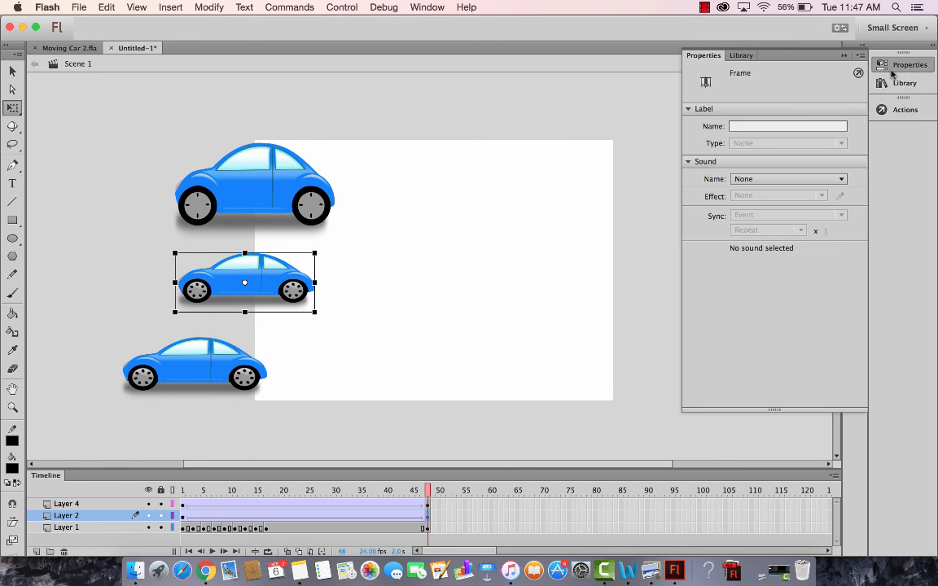
{"action": "left_click", "coordinate": [273, 285]}
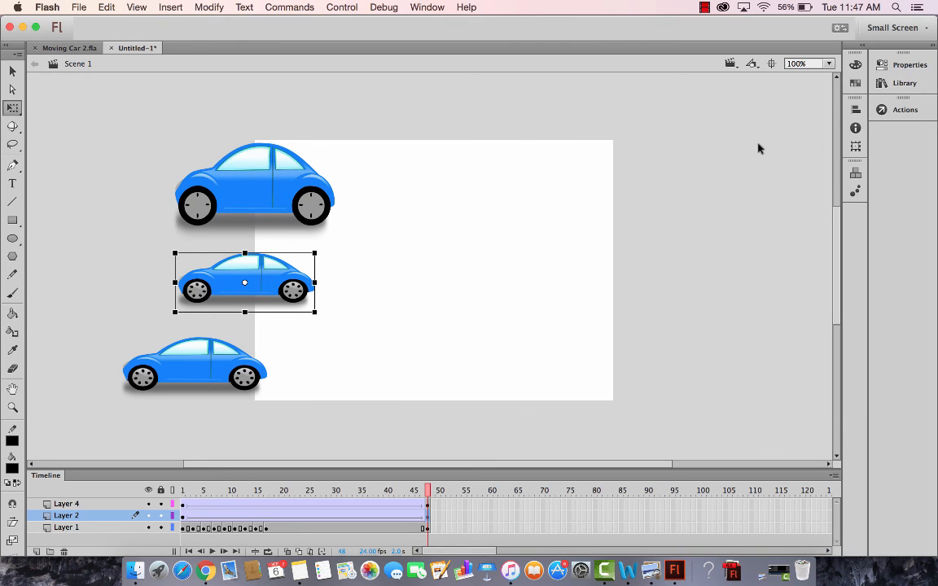
{"action": "left_click", "coordinate": [909, 65]}
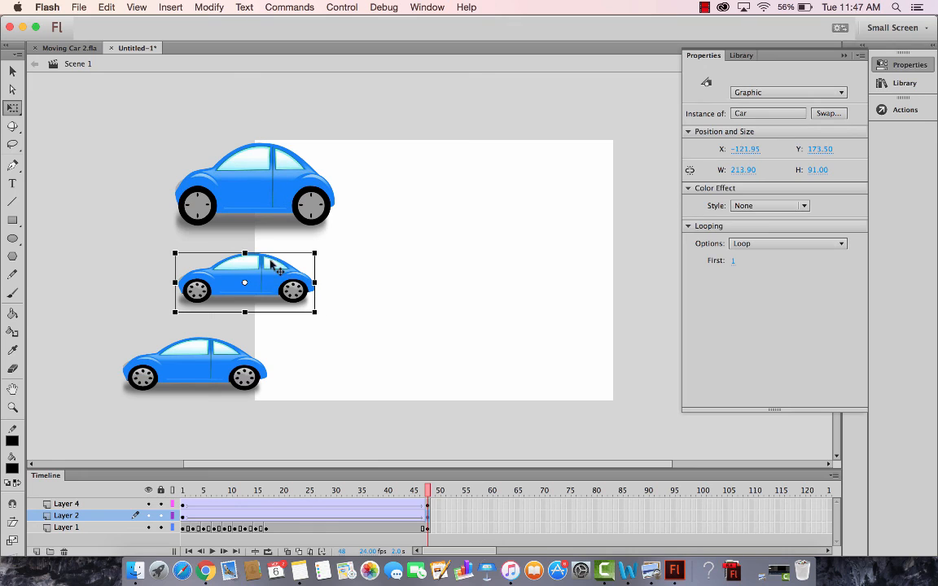
{"action": "left_click", "coordinate": [757, 209]}
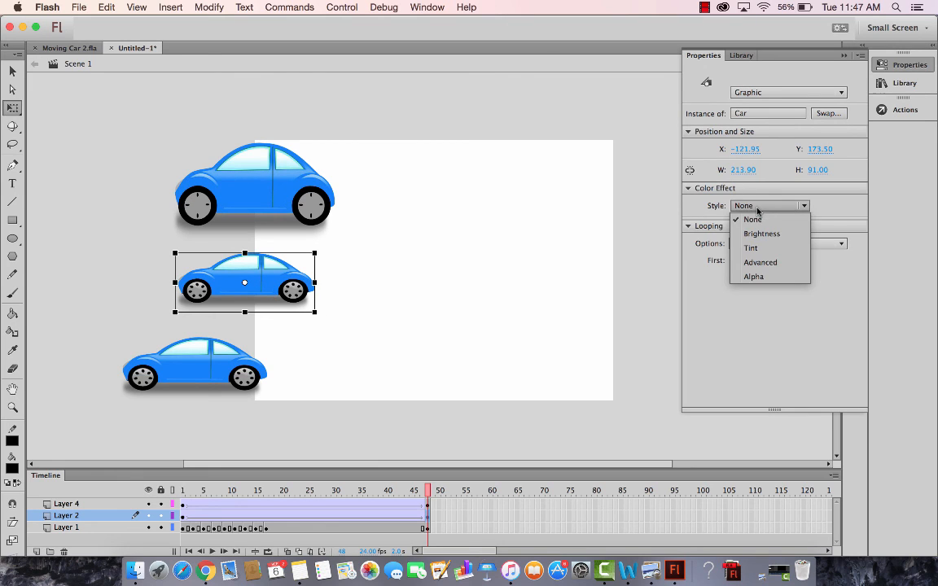
{"action": "left_click", "coordinate": [761, 278]}
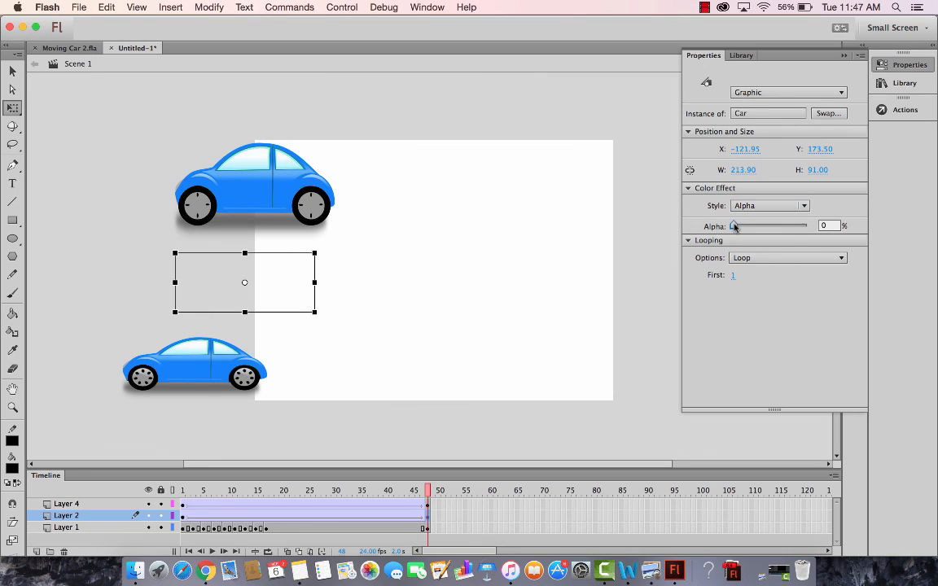
{"action": "left_click_drag", "start_coordinate": [735, 226], "coordinate": [773, 231]}
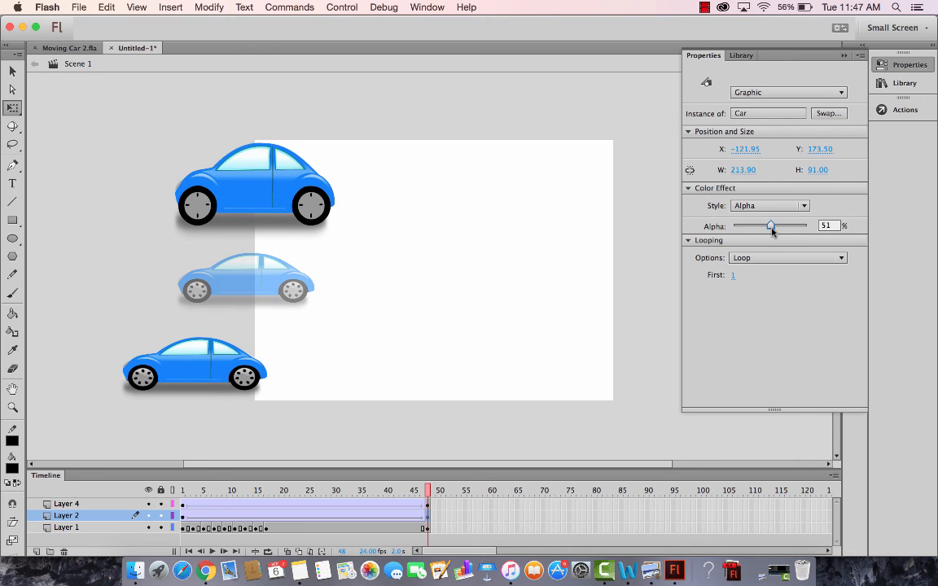
{"action": "left_click_drag", "start_coordinate": [772, 231], "coordinate": [694, 242]}
{"action": "left_click", "coordinate": [657, 298]}
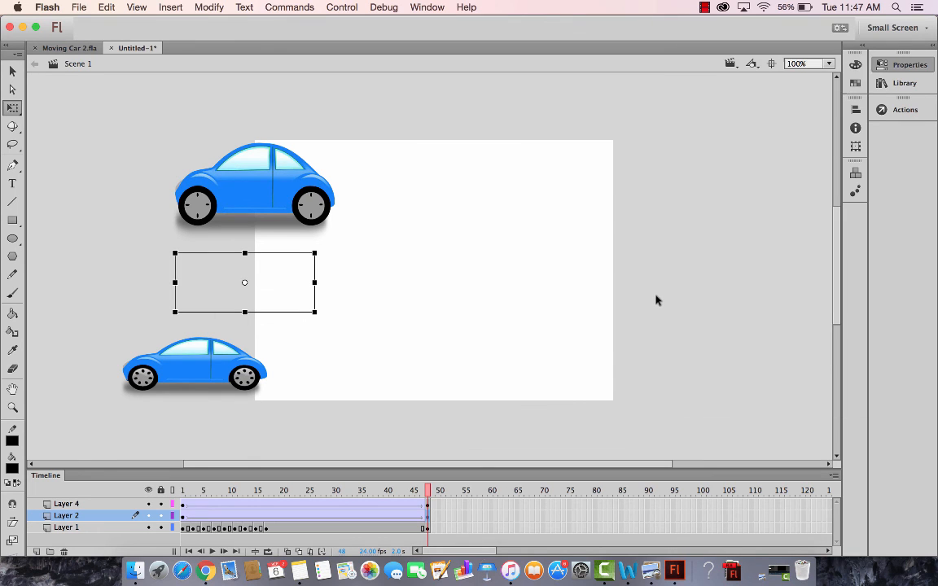
Play the timeline and test the movie to check the middle car's fade-out, and close the preview.
{"action": "key", "text": "Return"}
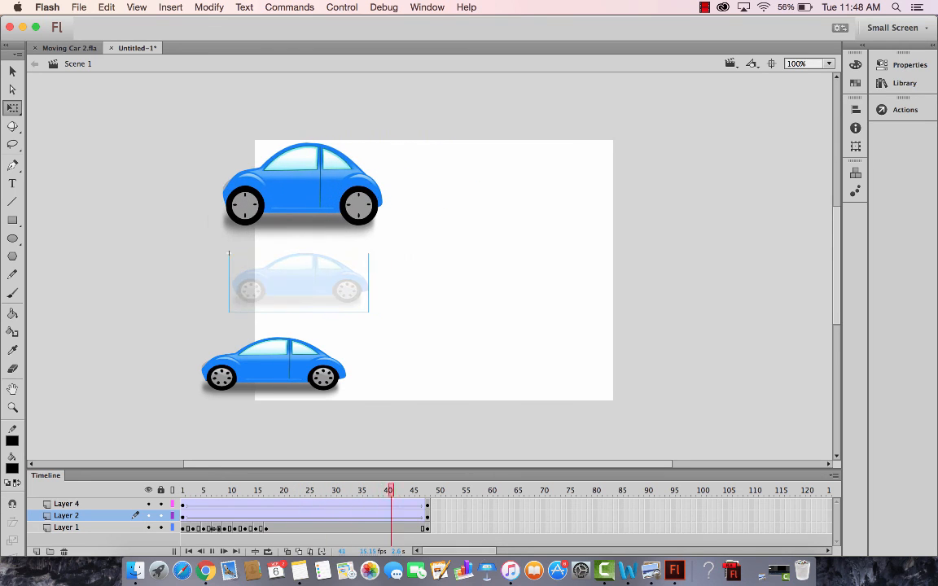
{"action": "key", "text": "super+Return"}
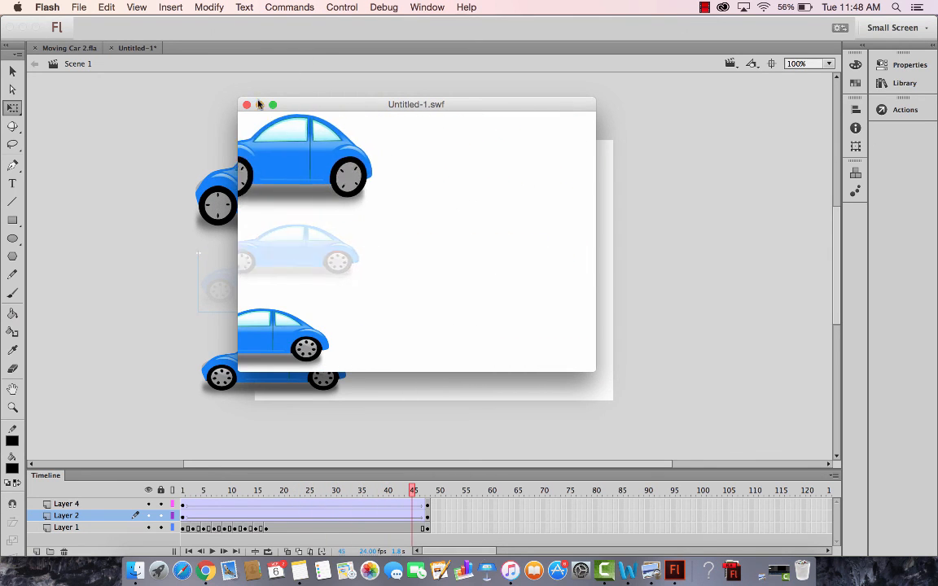
{"action": "left_click", "coordinate": [247, 107]}
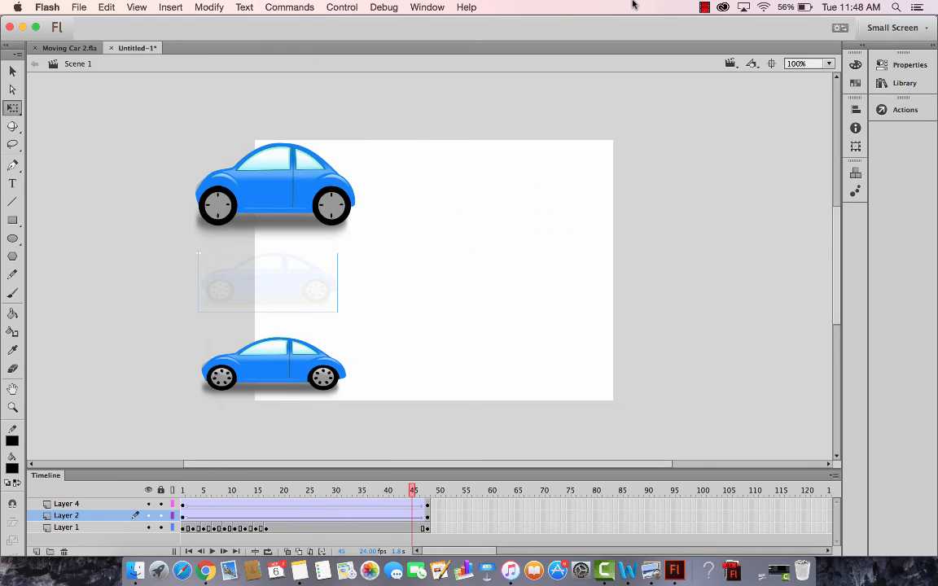